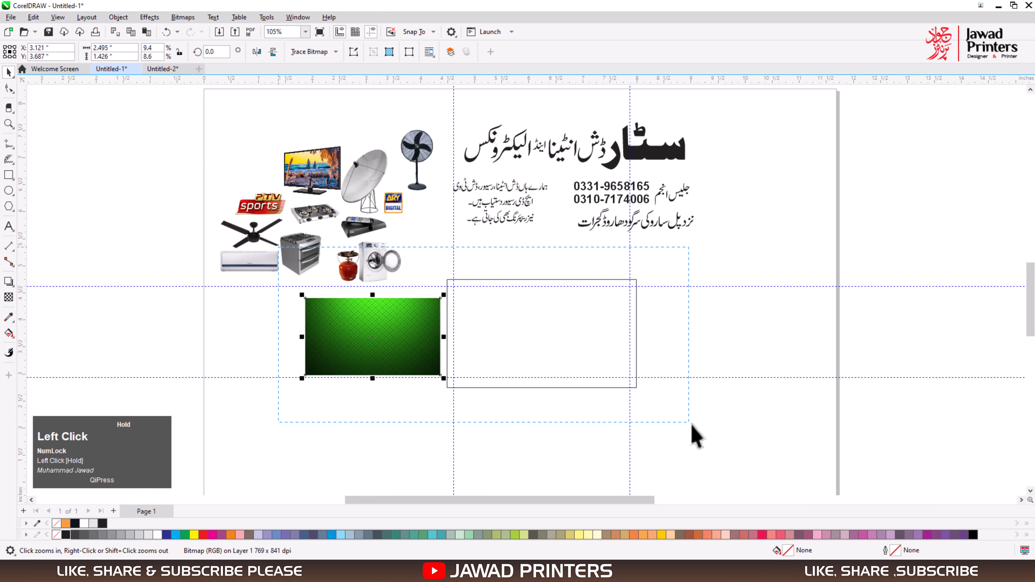
# PowerClip the green patterned bitmap inside the empty card rectangle and enlarge it to about 3.69 × 2.11 in to fill the frame.
pyautogui.rightClick(371, 330)
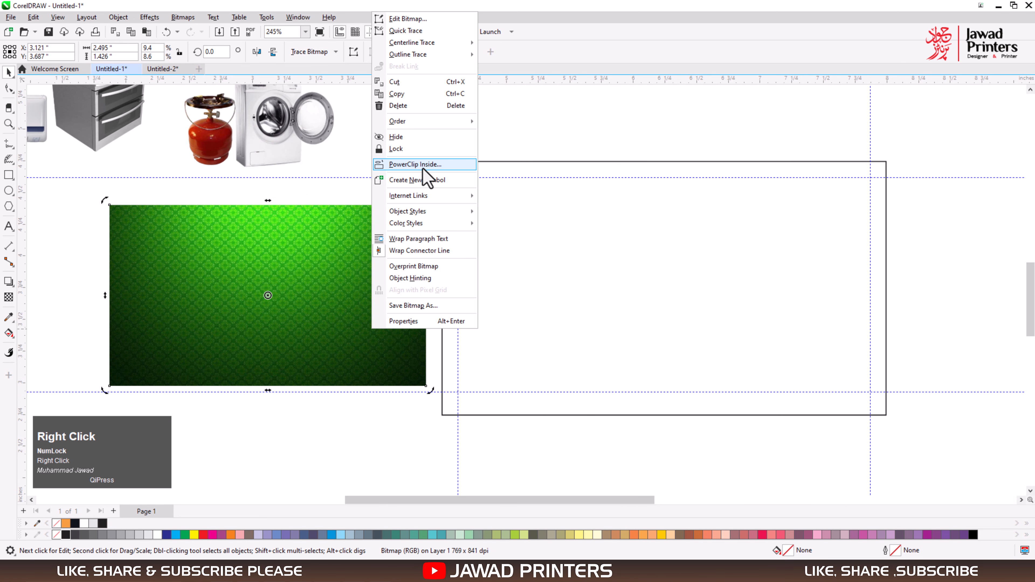
pyautogui.click(455, 163)
pyautogui.click(624, 296)
pyautogui.keyDown('alt'); pyautogui.click(624, 291); pyautogui.keyUp('alt')
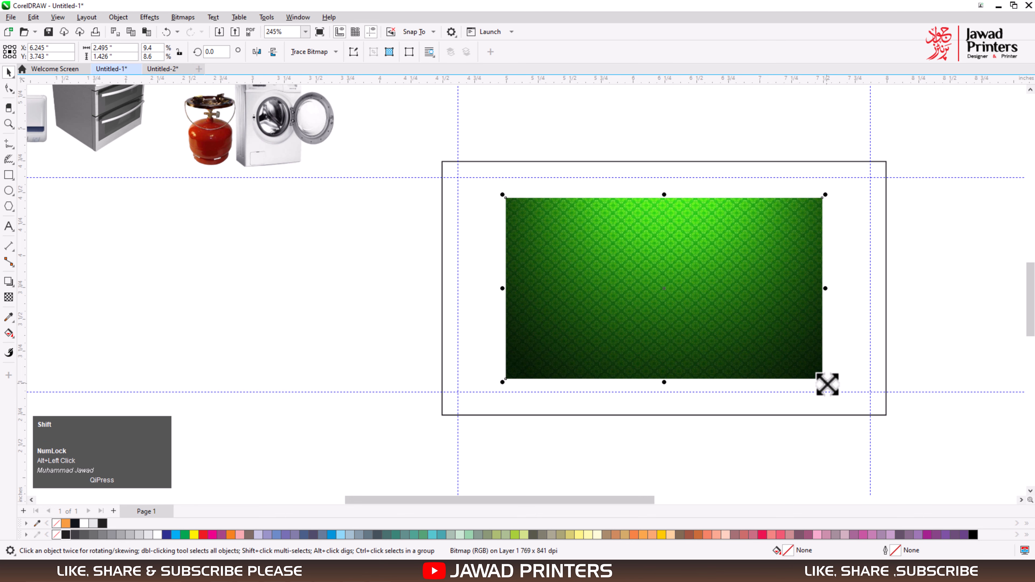
pyautogui.moveTo(827, 382); pyautogui.dragTo(902, 426)
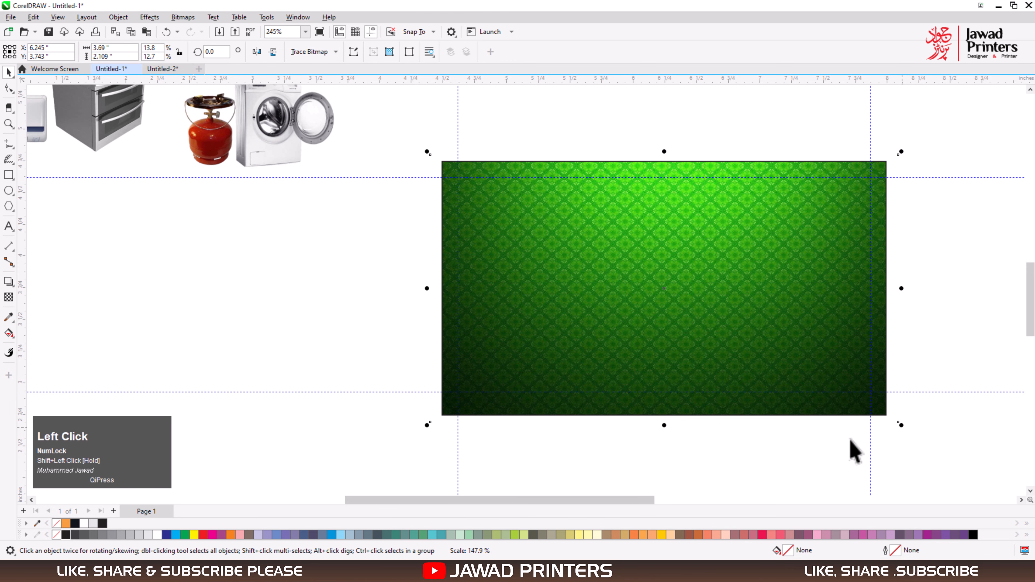
# Inside the PowerClip contents, draw a rectangle about 3.5 × 0.81 in across the card's top, fill it yellow and remove its outline.
pyautogui.click(635, 340)
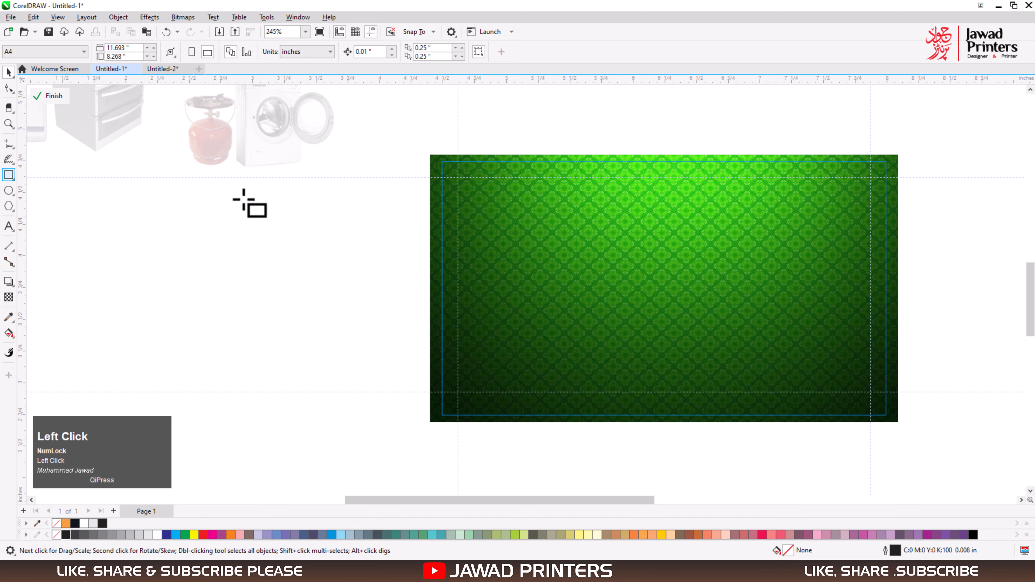
pyautogui.moveTo(443, 163); pyautogui.dragTo(887, 265)
pyautogui.press('space')
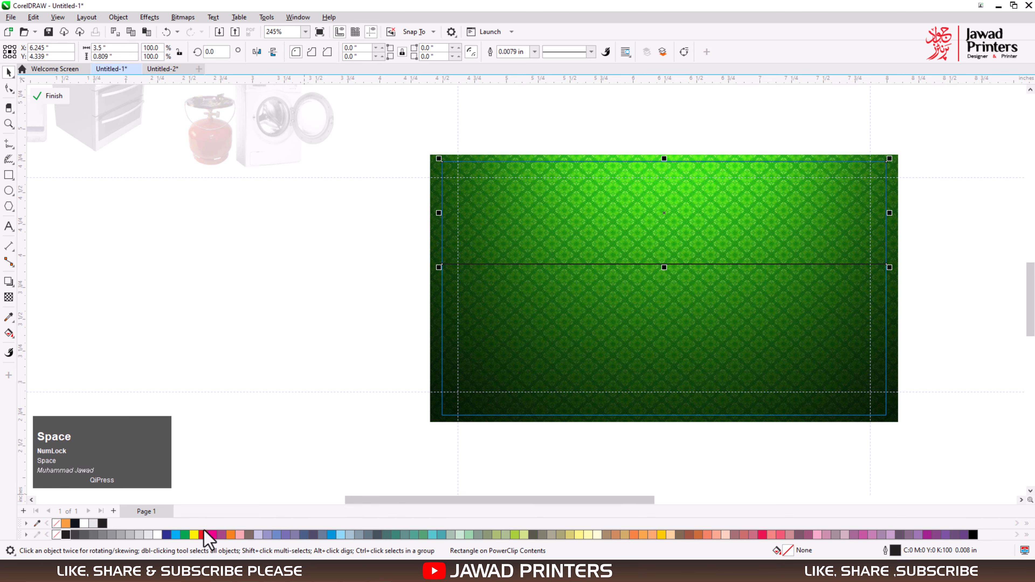
pyautogui.click(193, 535)
pyautogui.rightClick(56, 534)
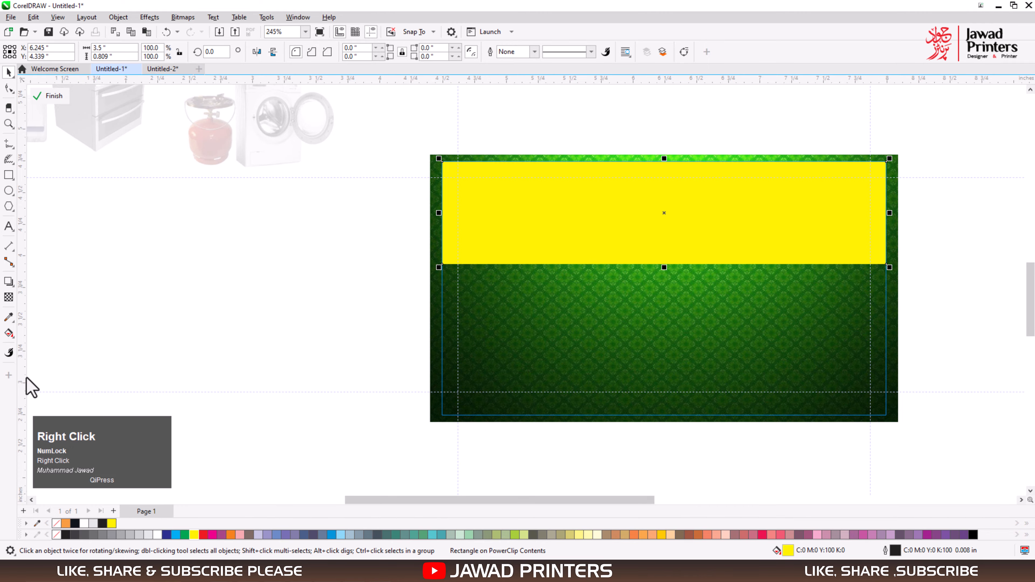
# Apply a vertical linear fountain transparency to the yellow rectangle, fading out downward into the green, and finish editing the PowerClip.
pyautogui.click(9, 298)
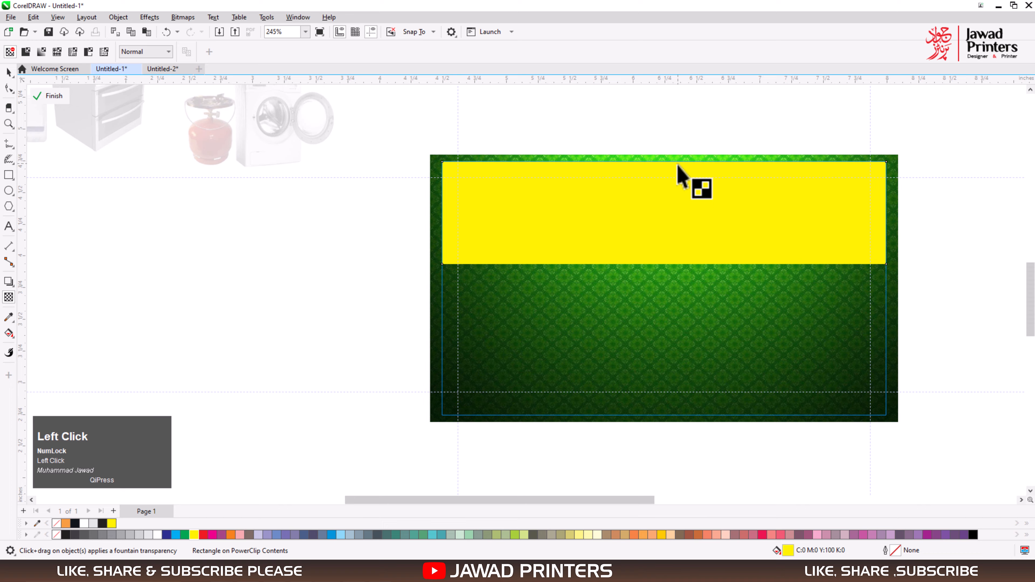
pyautogui.moveTo(678, 163); pyautogui.dragTo(678, 250)
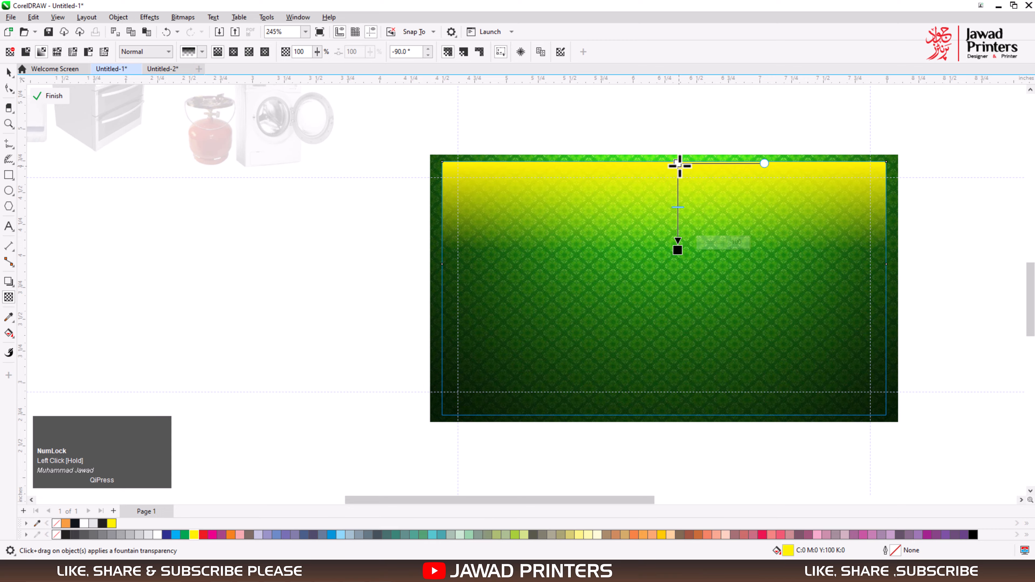
pyautogui.moveTo(677, 178); pyautogui.dragTo(679, 172)
pyautogui.moveTo(678, 249); pyautogui.dragTo(677, 264)
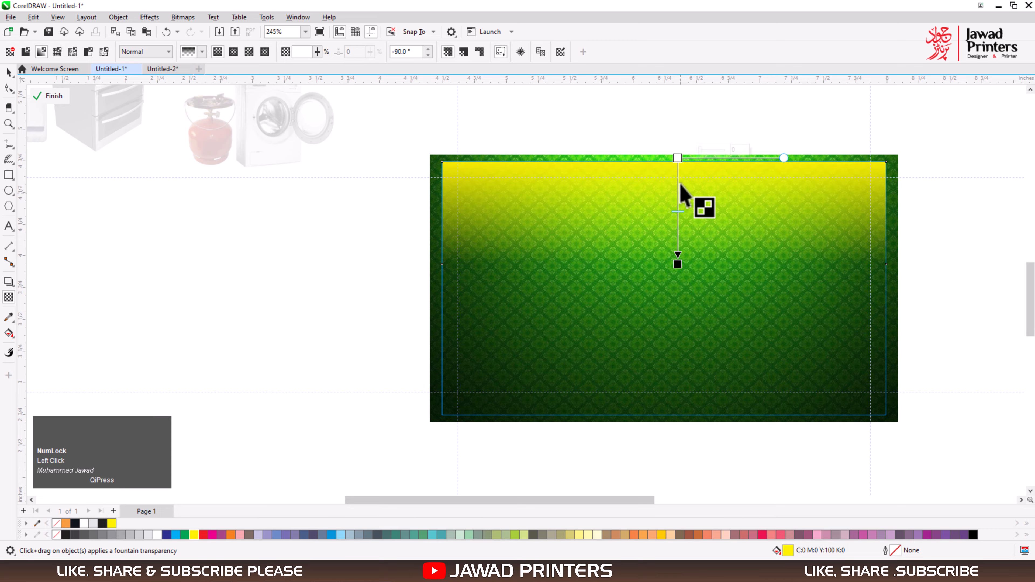
pyautogui.press('space')
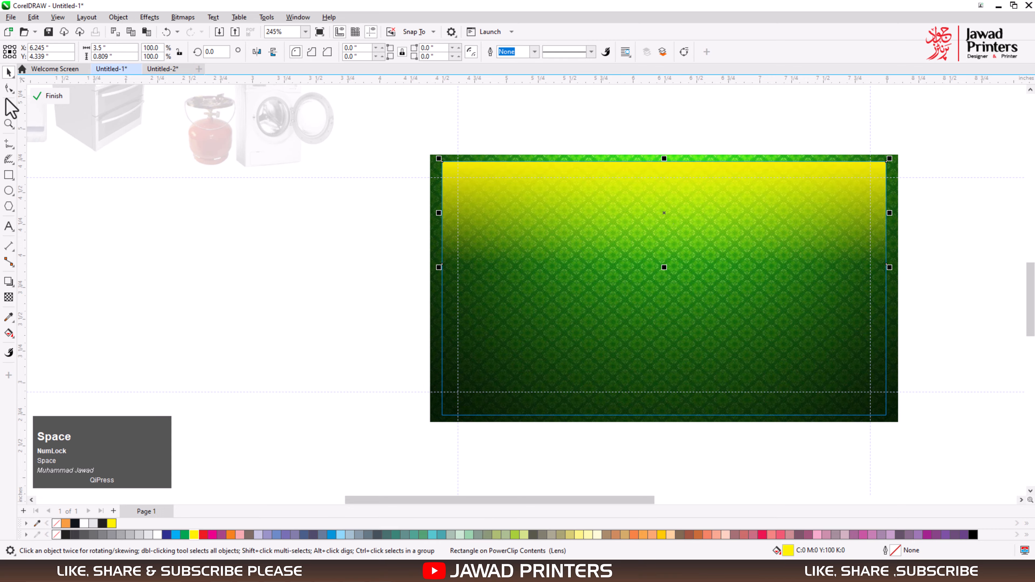
pyautogui.click(47, 98)
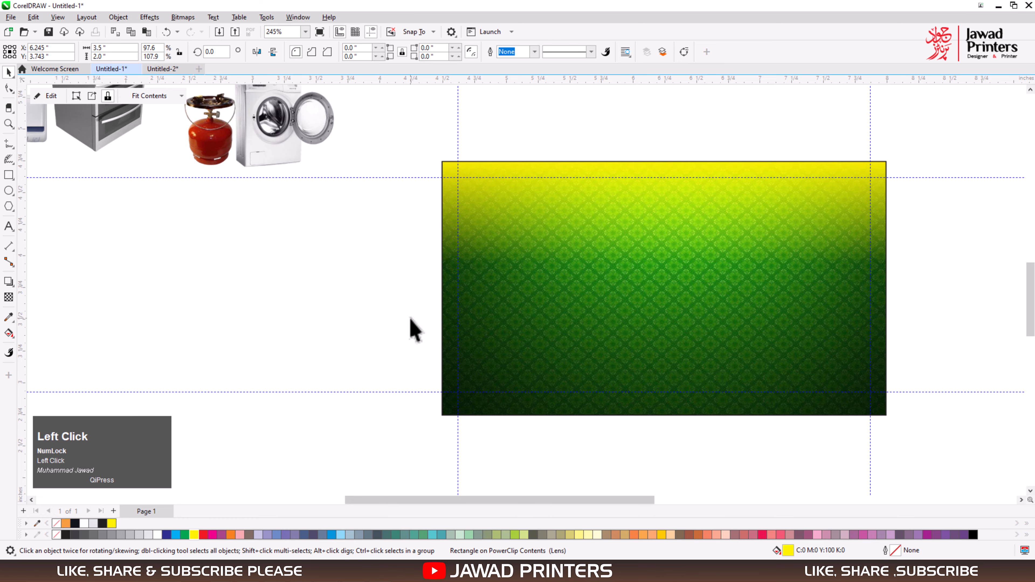
# Reopen the PowerClip contents, enlarge the yellow rectangle to about 3.85 × 0.89 in, shift it slightly down and start its fade lower.
pyautogui.click(38, 101)
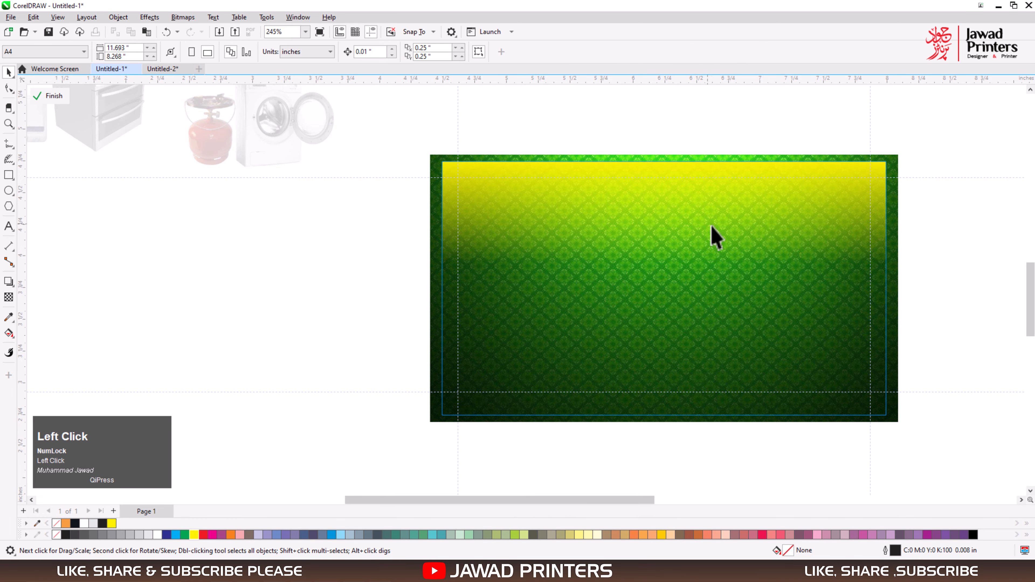
pyautogui.keyDown('shift'); pyautogui.click(888, 268); pyautogui.keyUp('shift')
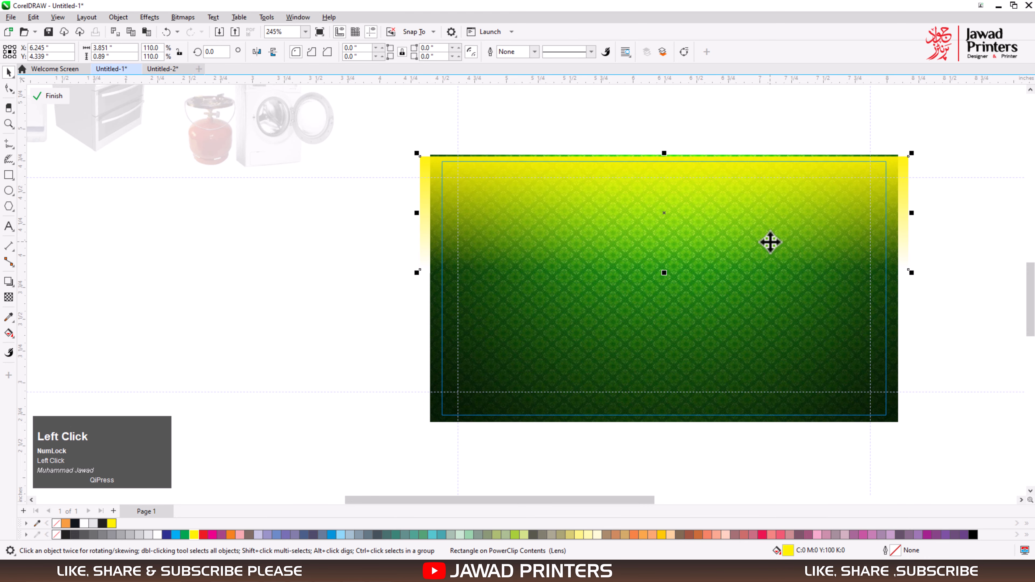
pyautogui.moveTo(770, 242); pyautogui.dragTo(771, 246)
pyautogui.press('space')
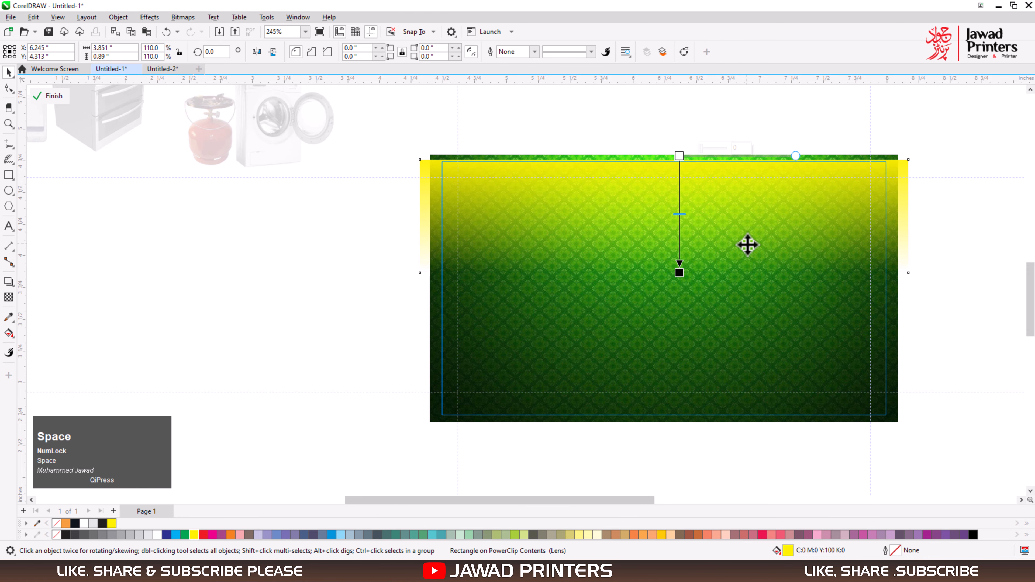
pyautogui.moveTo(680, 157); pyautogui.dragTo(680, 177)
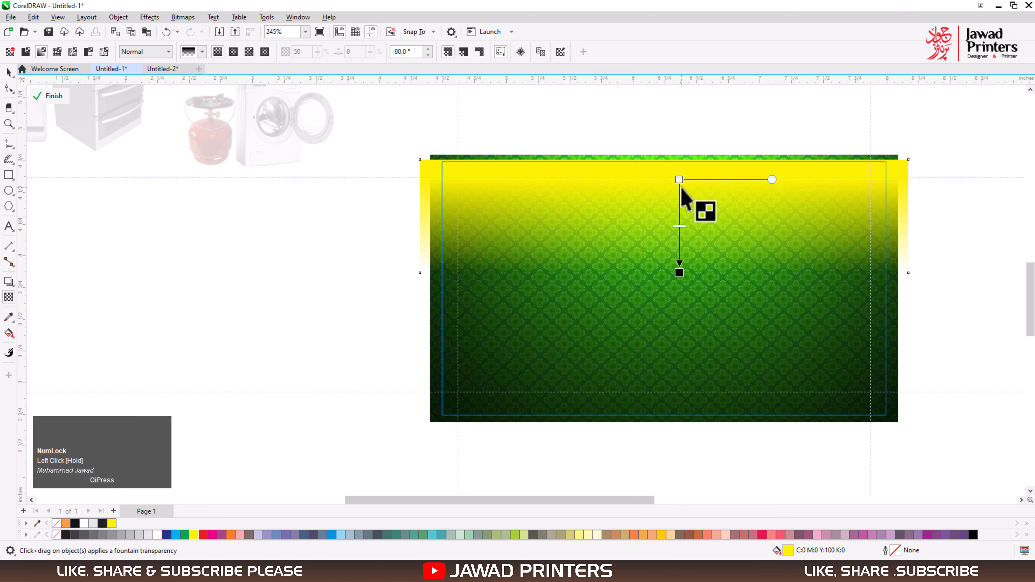
pyautogui.click(643, 123)
pyautogui.click(49, 96)
pyautogui.click(326, 290)
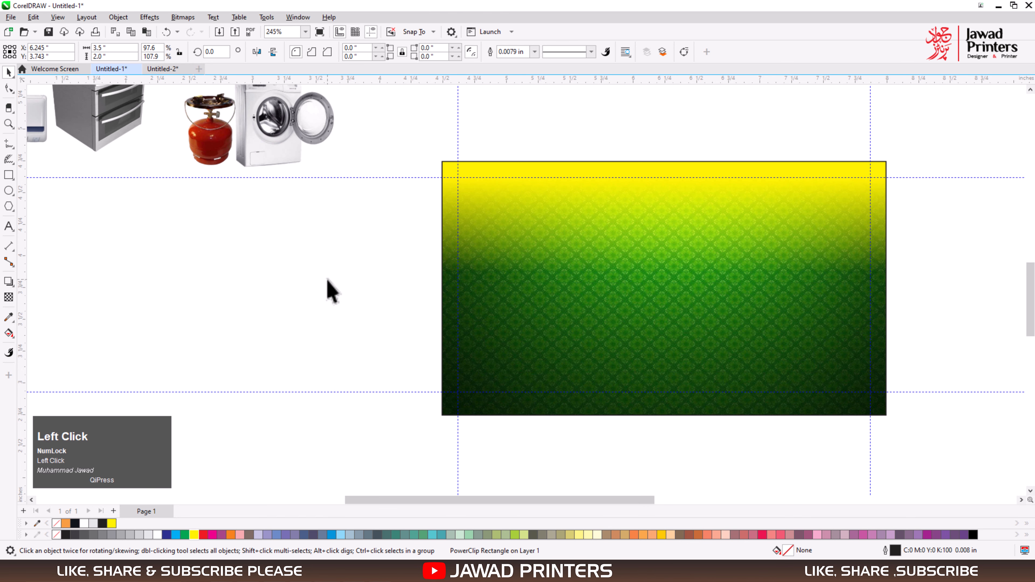
# Move the whole block of Urdu text and phone numbers from above the card to the empty area beside it.
pyautogui.press('F4')
pyautogui.click(706, 184)
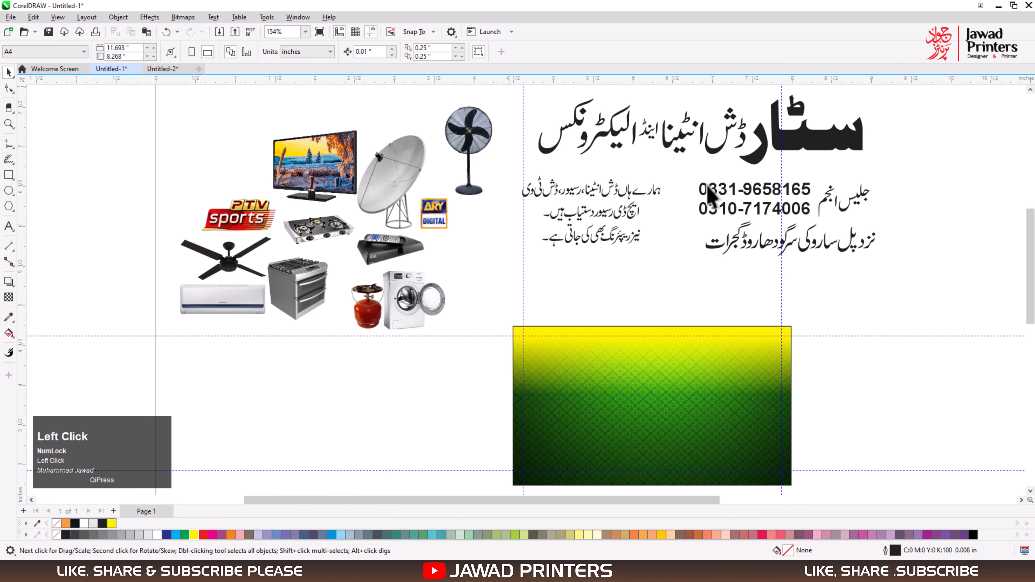
pyautogui.moveTo(936, 288); pyautogui.dragTo(815, 220)
pyautogui.moveTo(782, 161); pyautogui.dragTo(492, 371)
pyautogui.press('F4')
pyautogui.press('F2')
pyautogui.moveTo(327, 308); pyautogui.dragTo(885, 505)
pyautogui.click(395, 414)
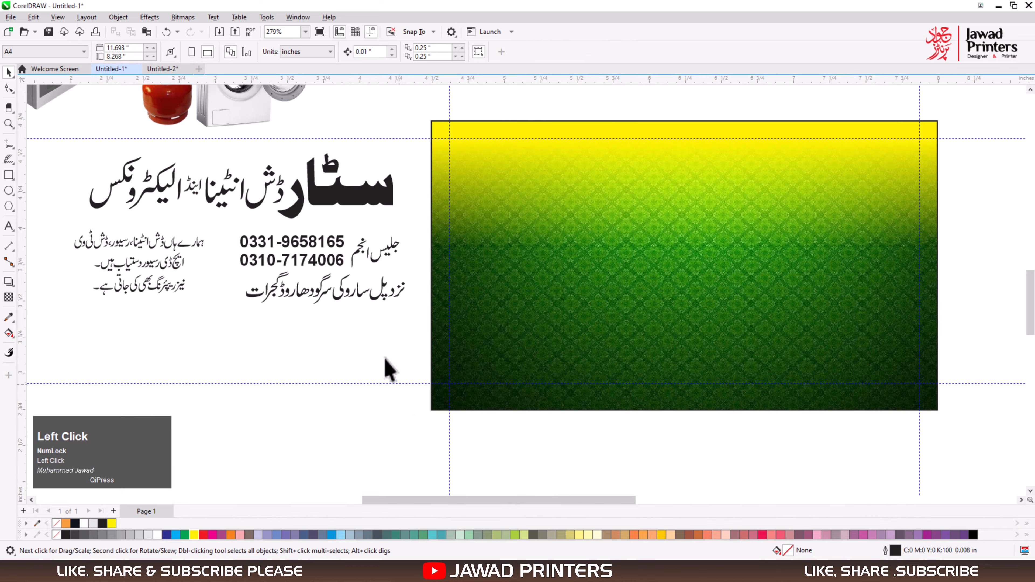
# Move the group of thinner heading letters slightly closer to the large bold word سٹار and ungroup all its objects.
pyautogui.click(326, 198)
pyautogui.press('F2')
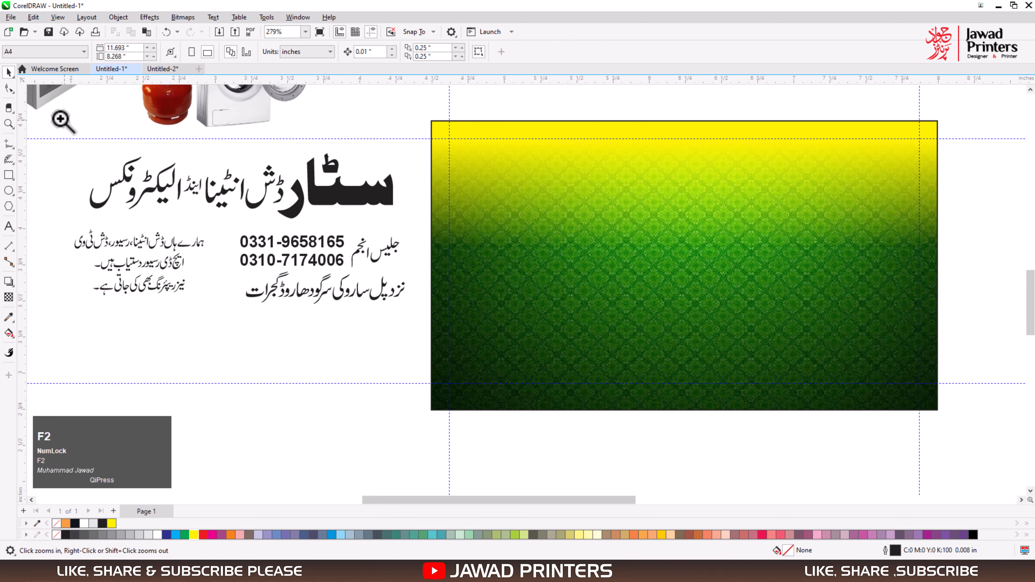
pyautogui.moveTo(62, 121); pyautogui.dragTo(460, 279)
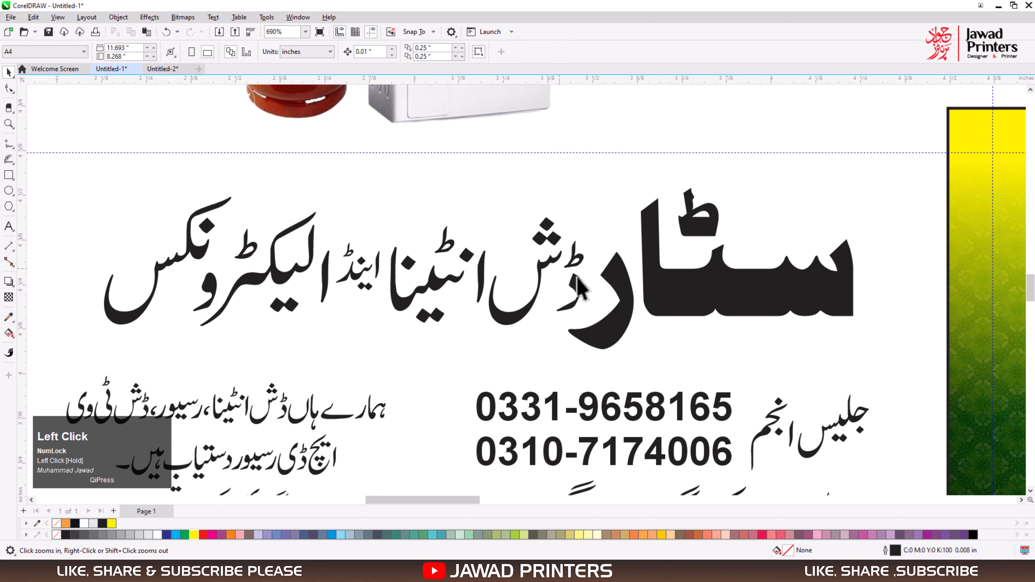
pyautogui.click(597, 338)
pyautogui.press('F2')
pyautogui.moveTo(319, 151); pyautogui.dragTo(736, 404)
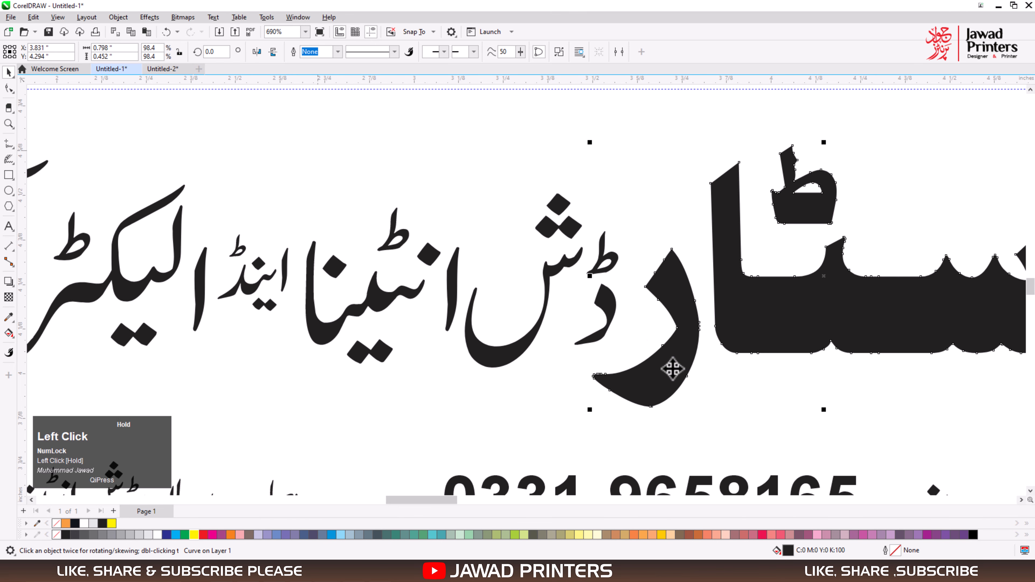
pyautogui.moveTo(603, 297); pyautogui.dragTo(616, 299)
pyautogui.click(430, 53)
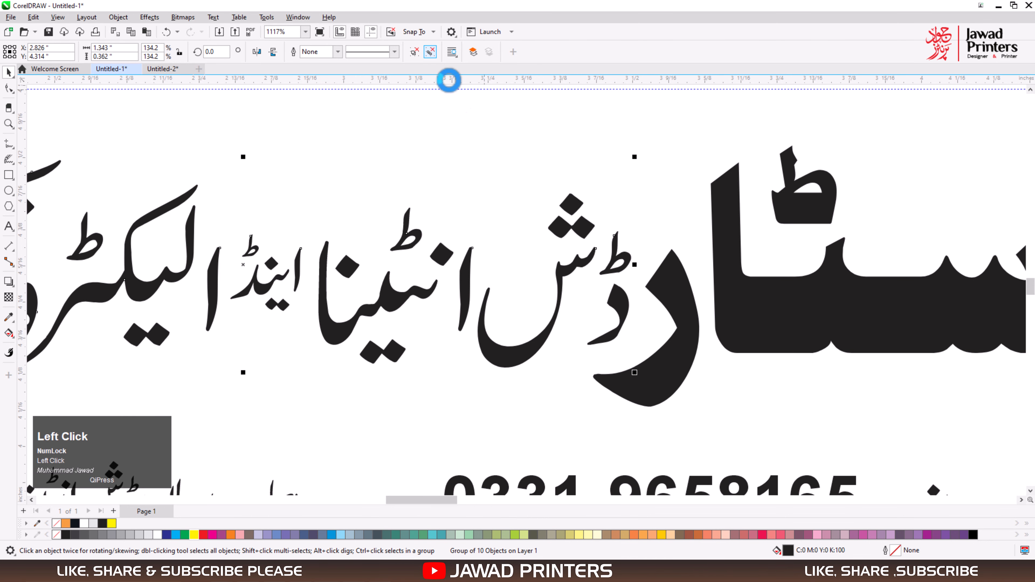
pyautogui.click(501, 153)
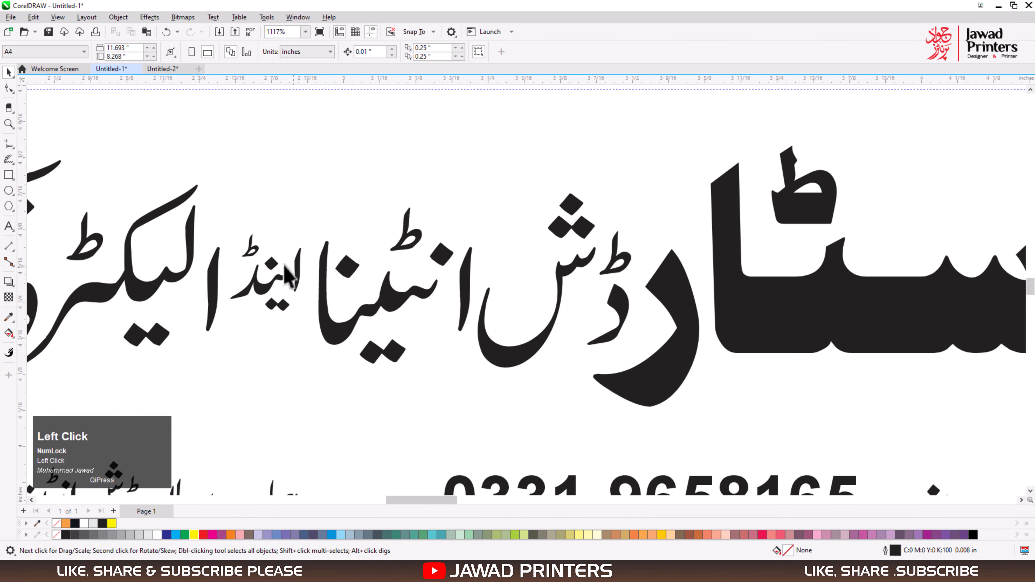
# Tighten the heading's spacing by shifting the letter ش and the words انٹینا and اینڈ closer to the large bold word.
pyautogui.press('F2')
pyautogui.moveTo(94, 146); pyautogui.dragTo(720, 407)
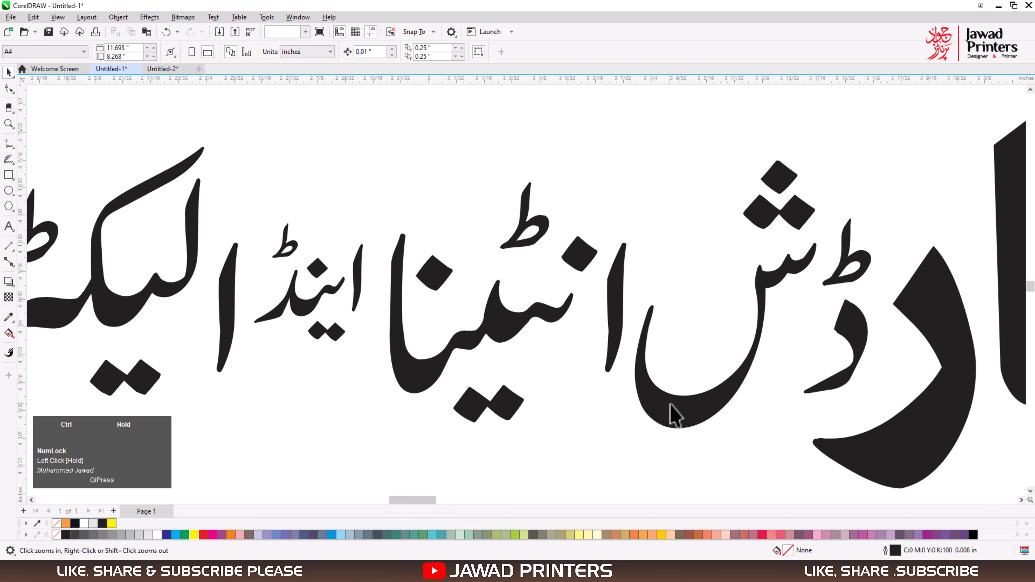
pyautogui.moveTo(652, 402); pyautogui.dragTo(655, 402)
pyautogui.doubleClick(618, 324)
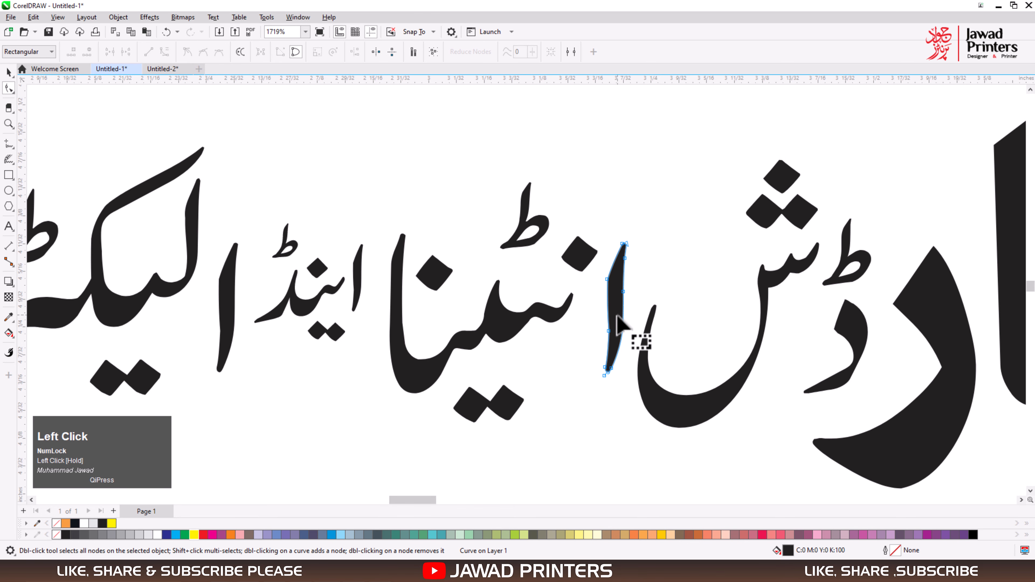
pyautogui.press('space')
pyautogui.moveTo(547, 317); pyautogui.dragTo(623, 305)
pyautogui.keyDown('shift'); pyautogui.click(613, 319); pyautogui.keyUp('shift')
pyautogui.moveTo(383, 187); pyautogui.dragTo(246, 377)
pyautogui.moveTo(311, 313); pyautogui.dragTo(339, 301)
# Close the gaps at the heading's end by moving the separate pieces of الیکٹرونکس toward اینڈ and closer to each other.
pyautogui.scroll(-3, 339, 301)
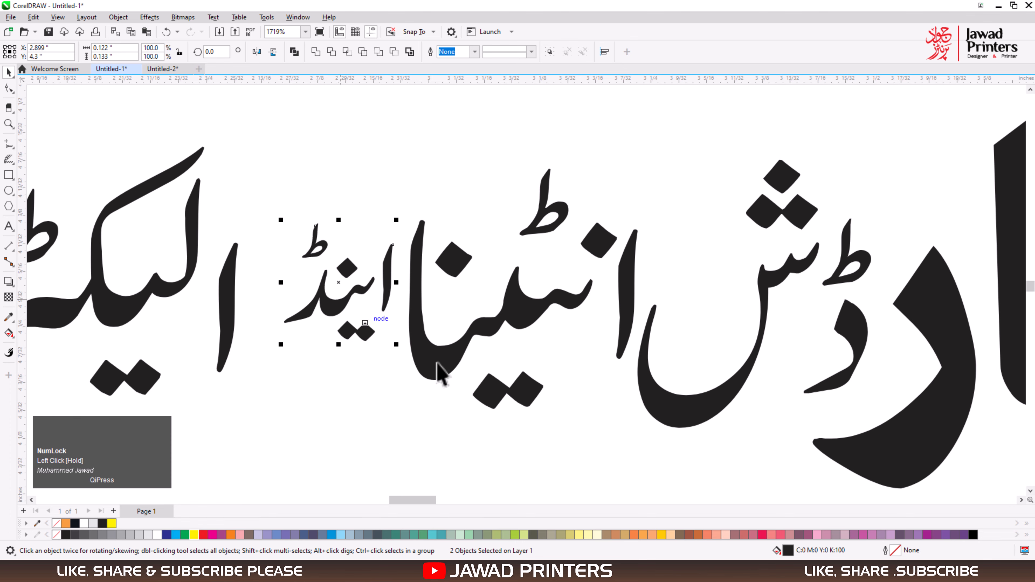
pyautogui.press('F4')
pyautogui.moveTo(362, 338); pyautogui.dragTo(469, 402)
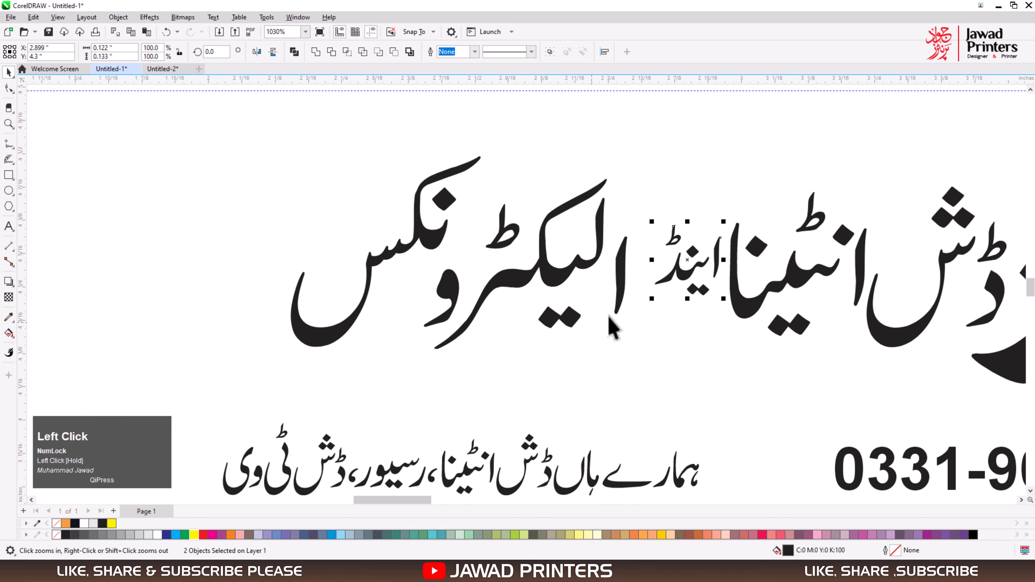
pyautogui.moveTo(622, 287); pyautogui.dragTo(643, 279)
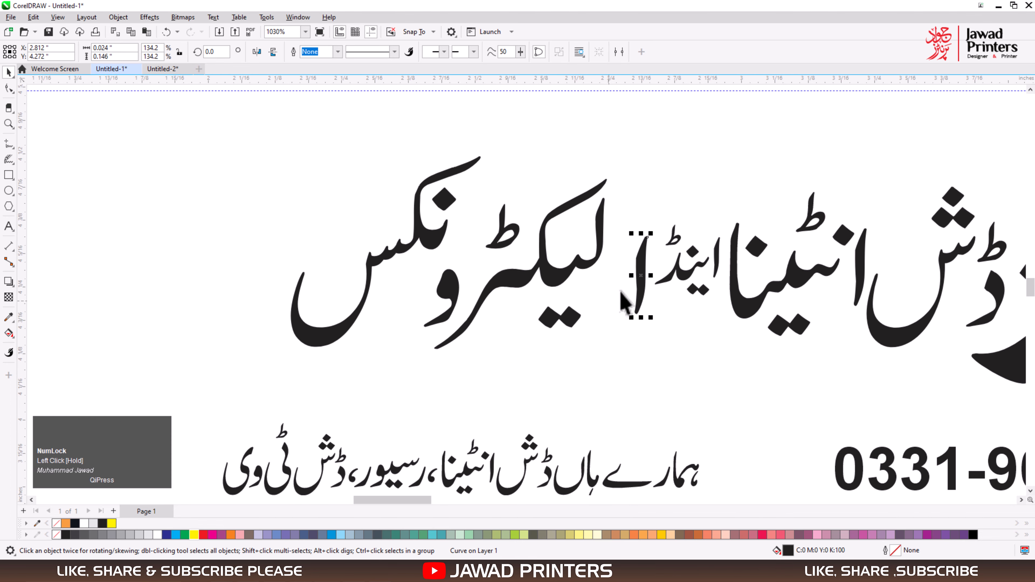
pyautogui.keyDown('shift'); pyautogui.click(703, 265); pyautogui.keyUp('shift')
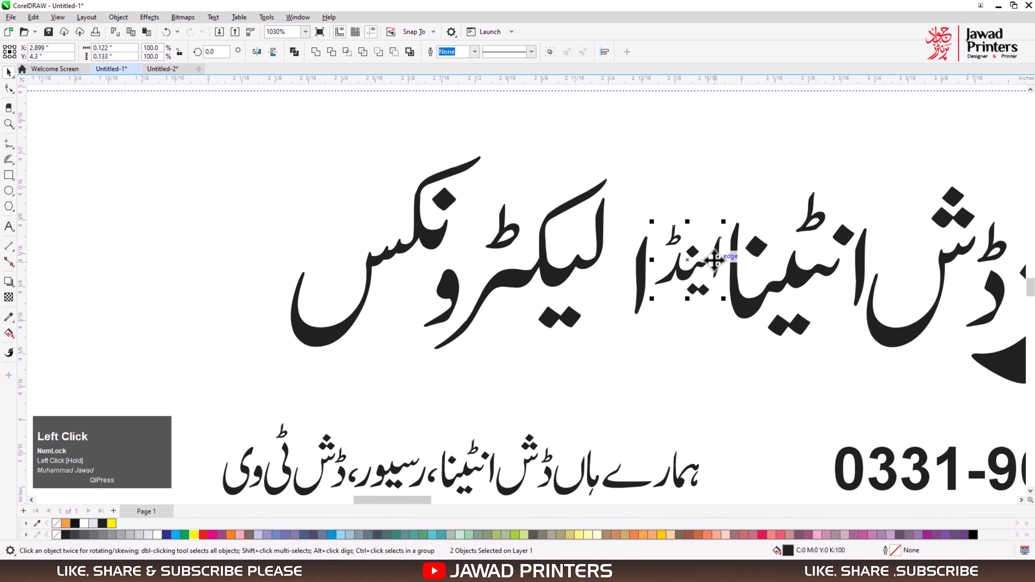
pyautogui.moveTo(709, 263)
pyautogui.mouseDown()
pyautogui.moveTo(717, 282)
pyautogui.moveTo(715, 271)
pyautogui.mouseUp()
pyautogui.moveTo(571, 273); pyautogui.dragTo(595, 272)
pyautogui.moveTo(449, 310); pyautogui.dragTo(486, 301)
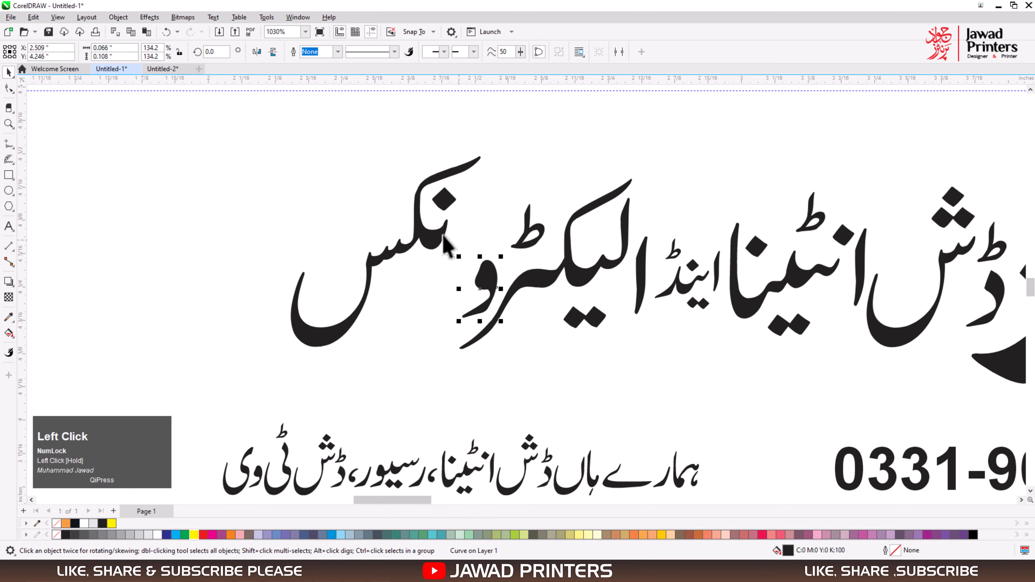
pyautogui.moveTo(438, 244); pyautogui.dragTo(475, 245)
# Fill the large bold heading word سٹار with red and select the adjacent letter ڈ.
pyautogui.scroll(-5, 475, 245)
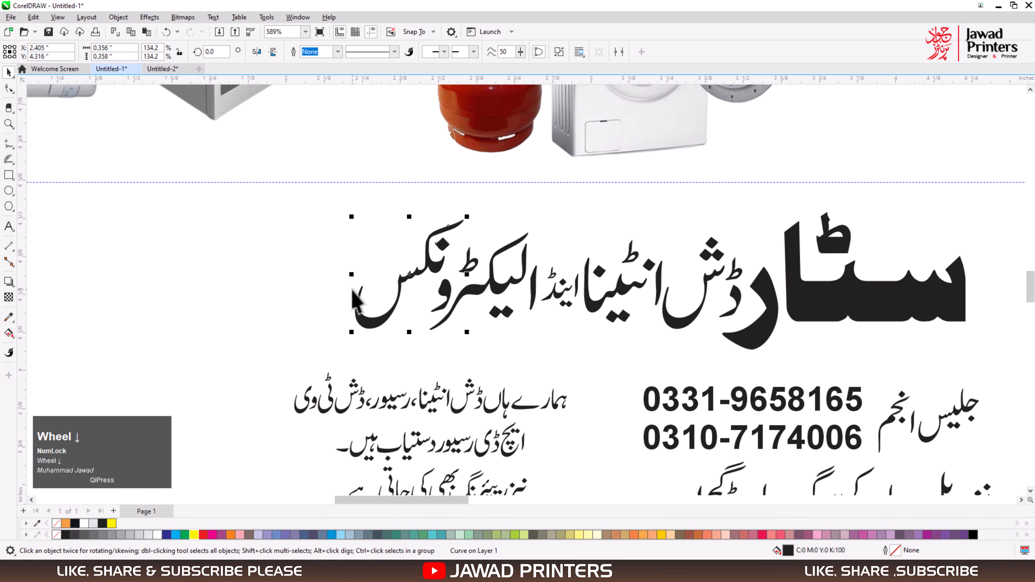
pyautogui.press('F4')
pyautogui.press('z')
pyautogui.moveTo(336, 331); pyautogui.dragTo(586, 426)
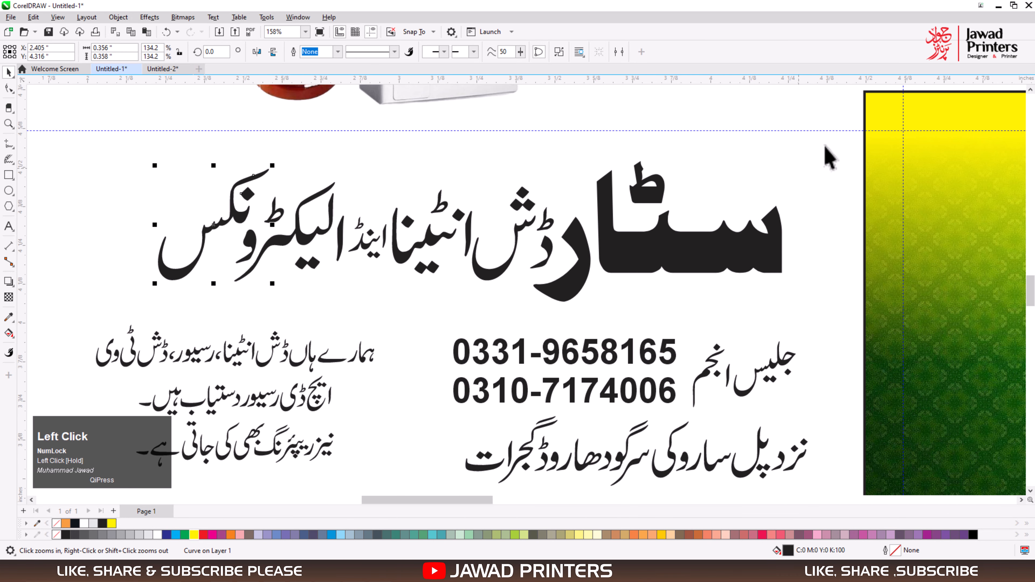
pyautogui.moveTo(652, 295); pyautogui.dragTo(568, 316)
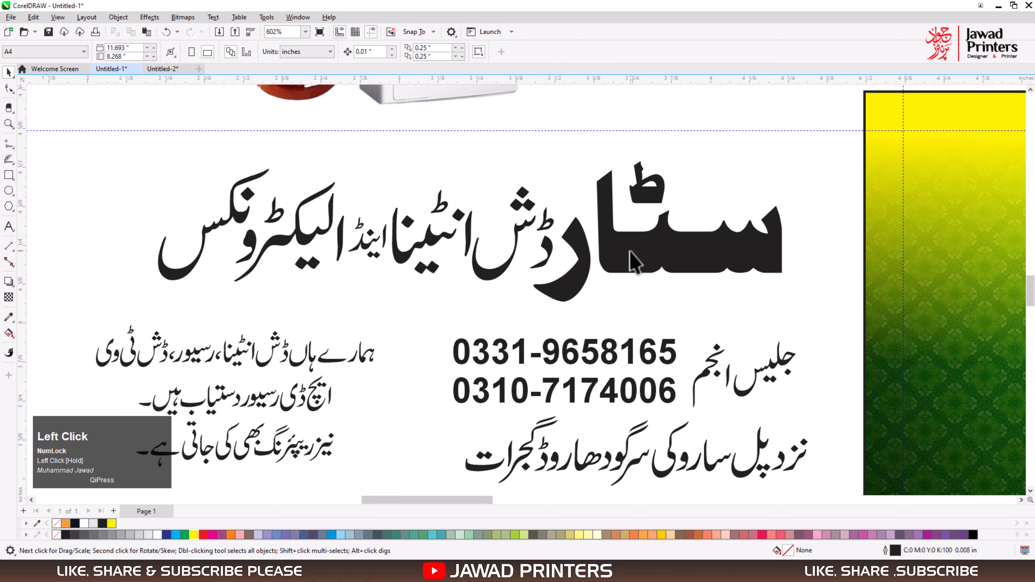
pyautogui.click(631, 250)
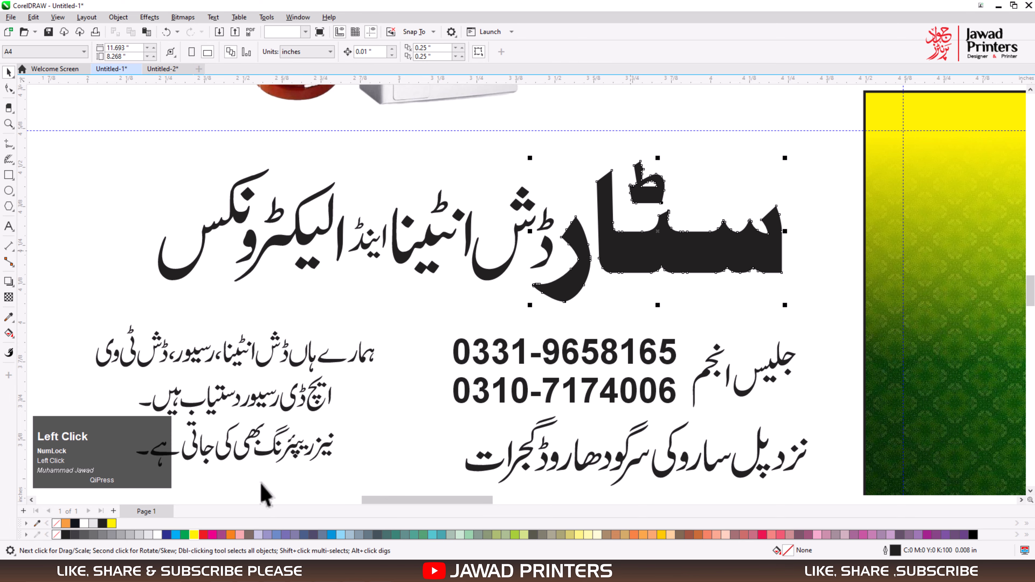
pyautogui.click(203, 535)
pyautogui.click(542, 247)
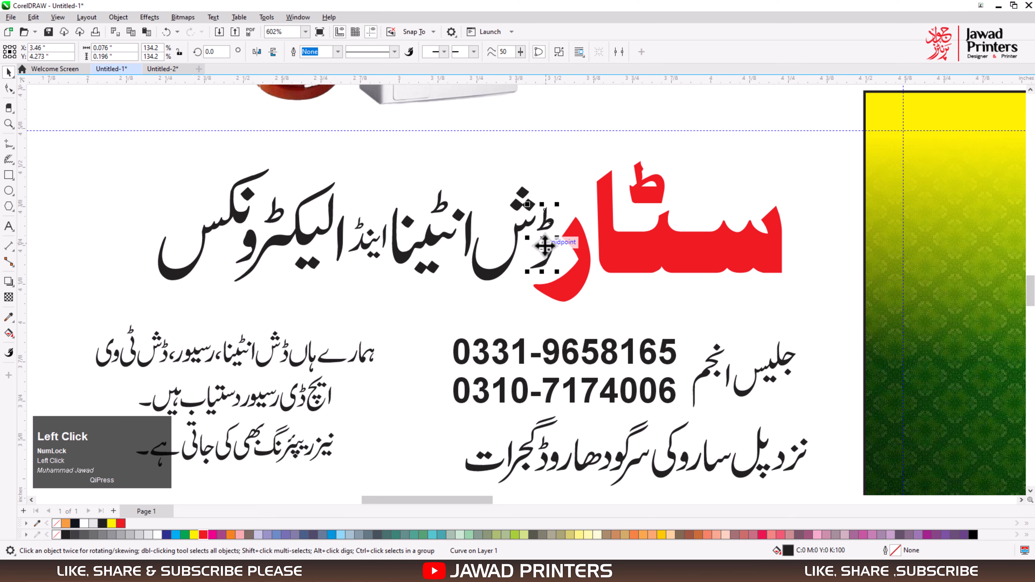
# Group the letters of the heading words ڈش انٹینا and fill the group with dark blue.
pyautogui.moveTo(375, 159); pyautogui.dragTo(482, 262)
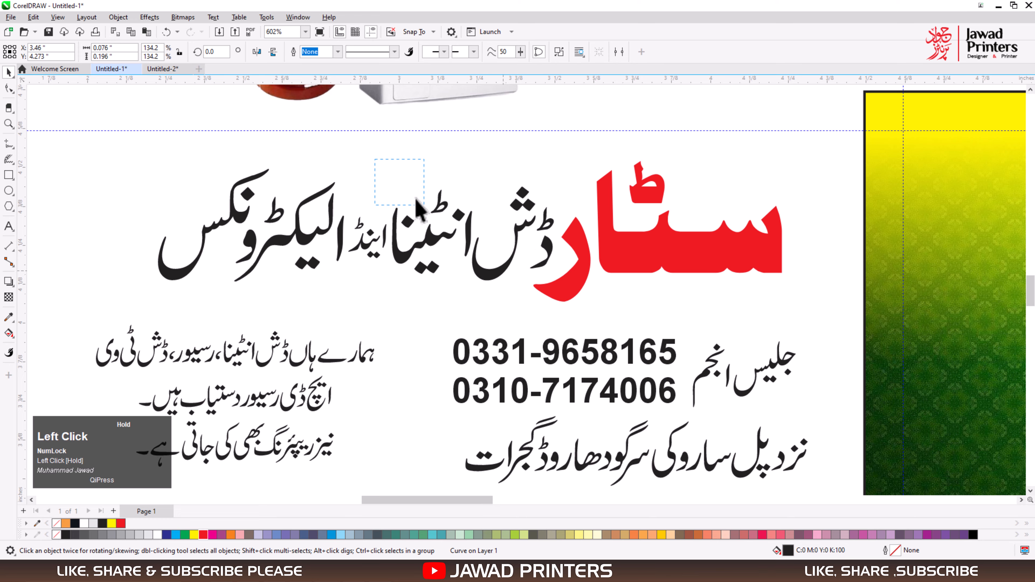
pyautogui.moveTo(417, 199); pyautogui.dragTo(383, 183)
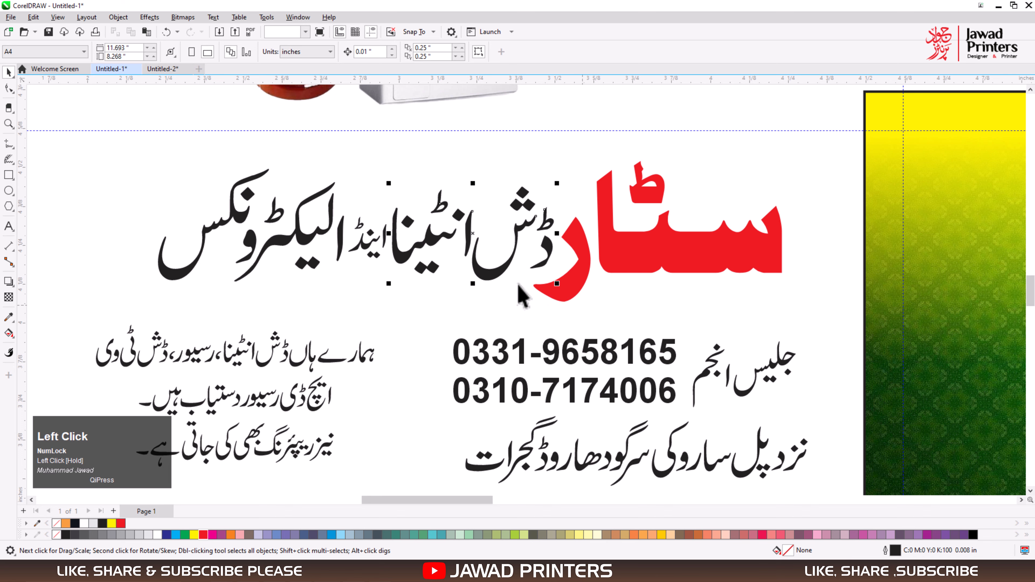
pyautogui.hotkey('ctrl', 'z')
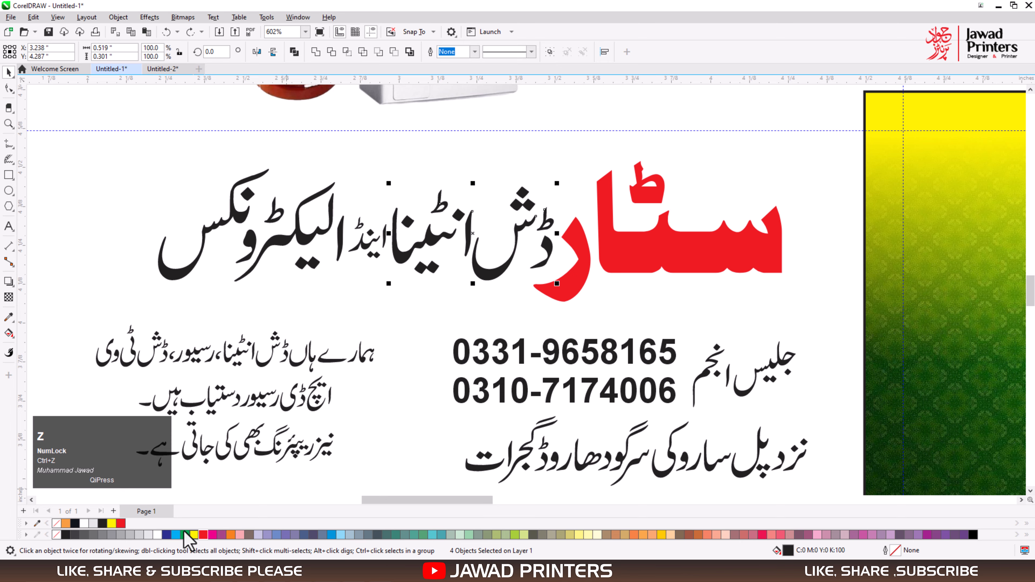
pyautogui.click(550, 51)
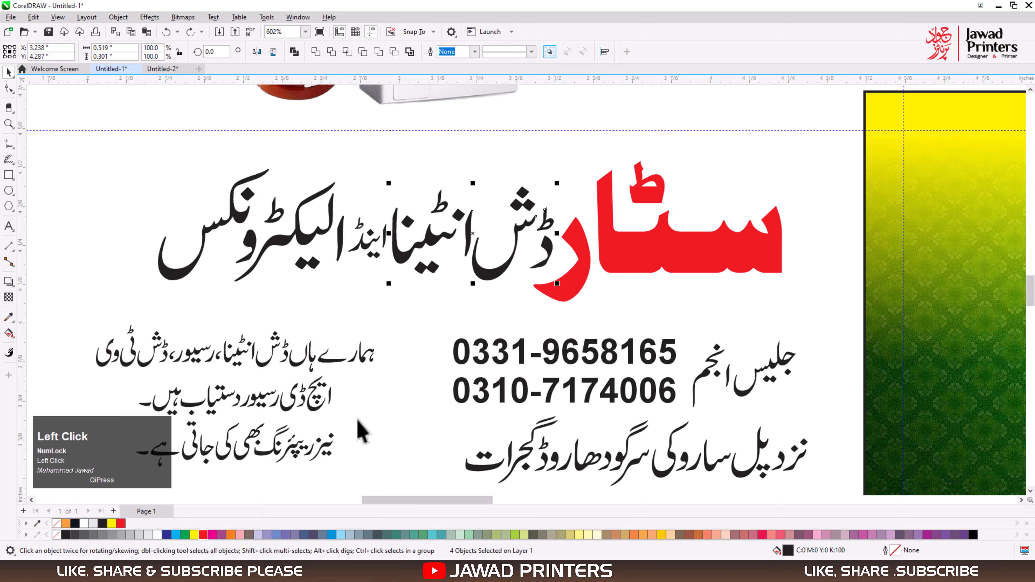
pyautogui.click(168, 534)
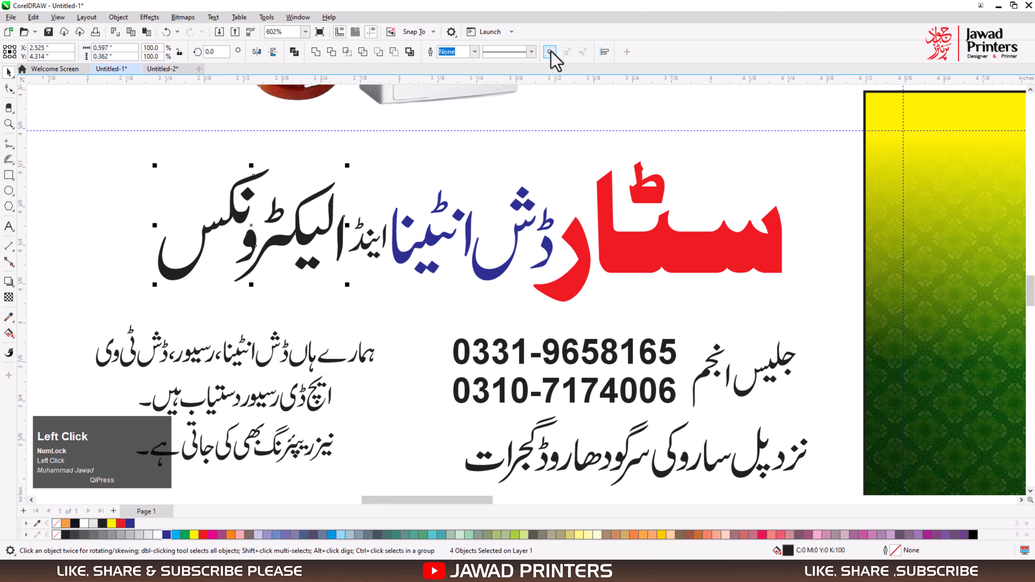
# Group the pieces of الیکٹرونکس and fill them with dark blue, and fill the small word اینڈ with red.
pyautogui.click(550, 51)
pyautogui.click(167, 535)
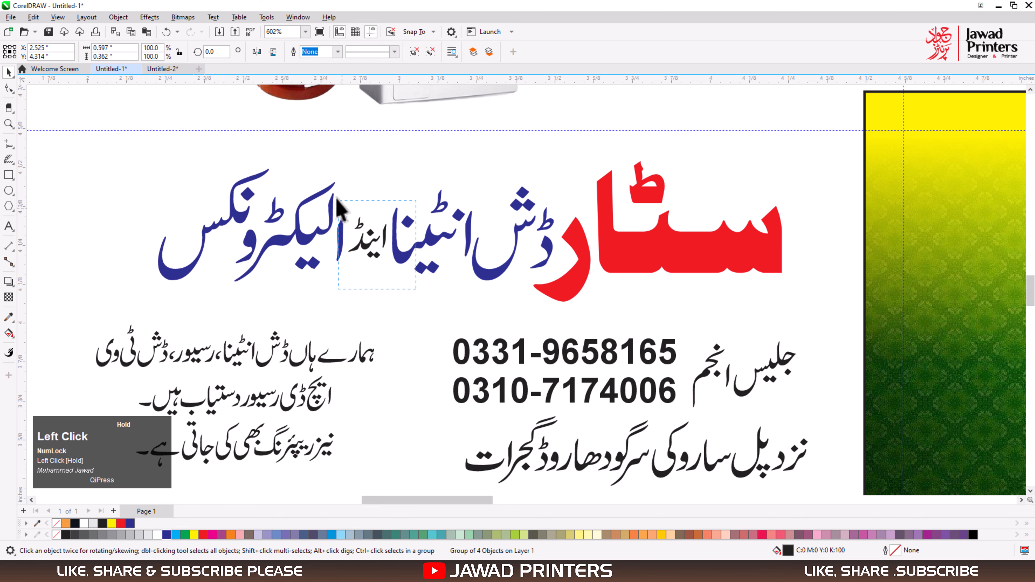
pyautogui.moveTo(417, 290); pyautogui.dragTo(336, 196)
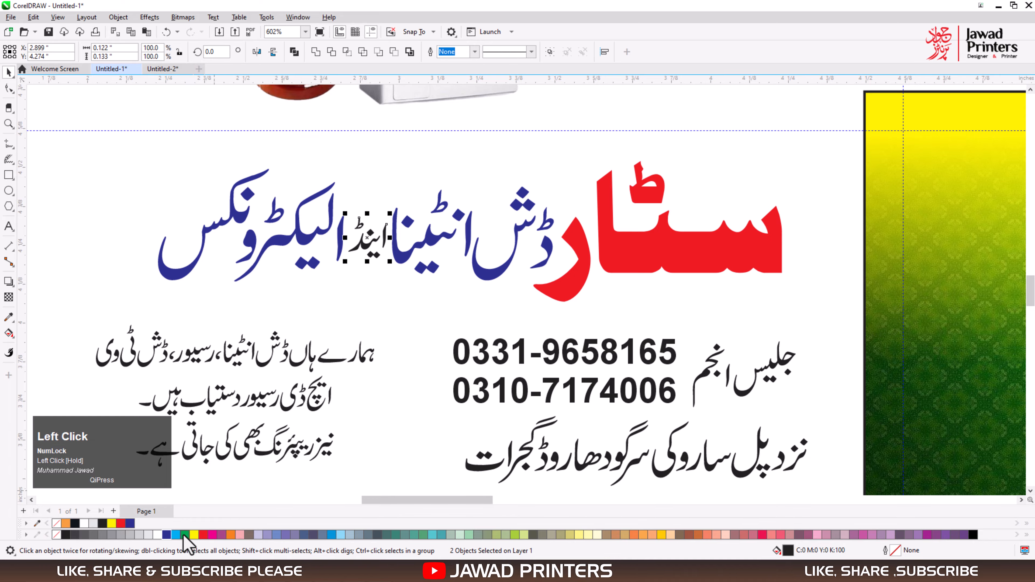
pyautogui.click(120, 523)
# Move the complete coloured heading onto the upper part of the green-yellow card background.
pyautogui.scroll(-1, 319, 286)
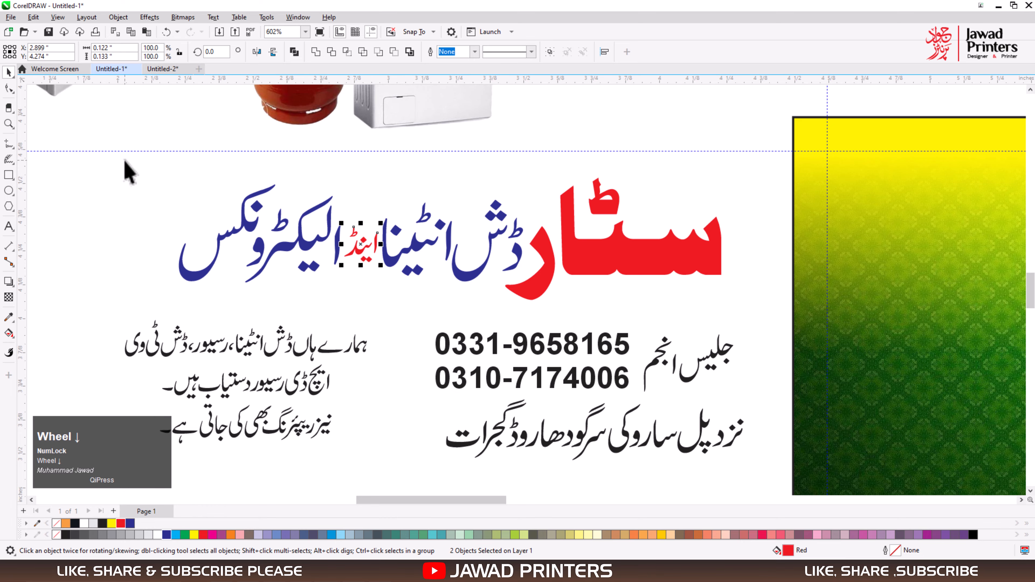
pyautogui.moveTo(125, 160); pyautogui.dragTo(780, 335)
pyautogui.scroll(-4, 314, 307)
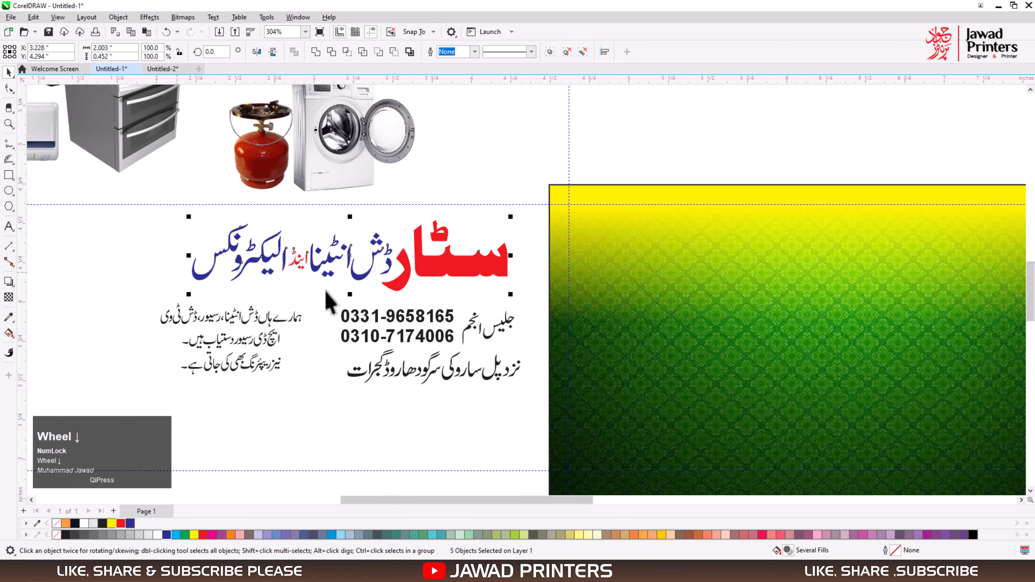
pyautogui.scroll(-3, 409, 281)
pyautogui.moveTo(489, 359); pyautogui.dragTo(774, 373)
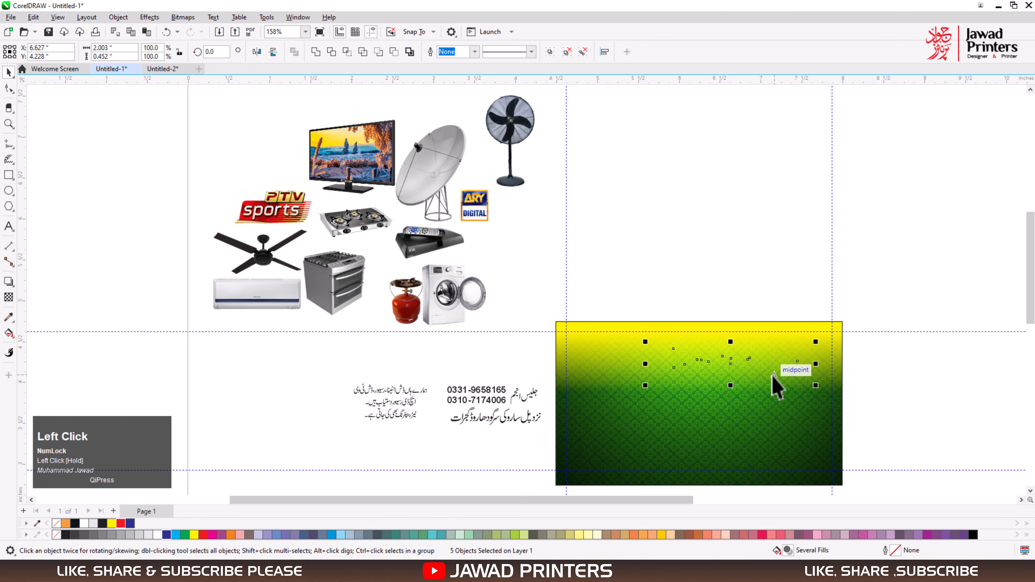
# Enlarge the heading proportionally to about 2.35 in wide, keeping its end just inside the card's right margin guideline.
pyautogui.press('z')
pyautogui.moveTo(613, 323); pyautogui.dragTo(858, 424)
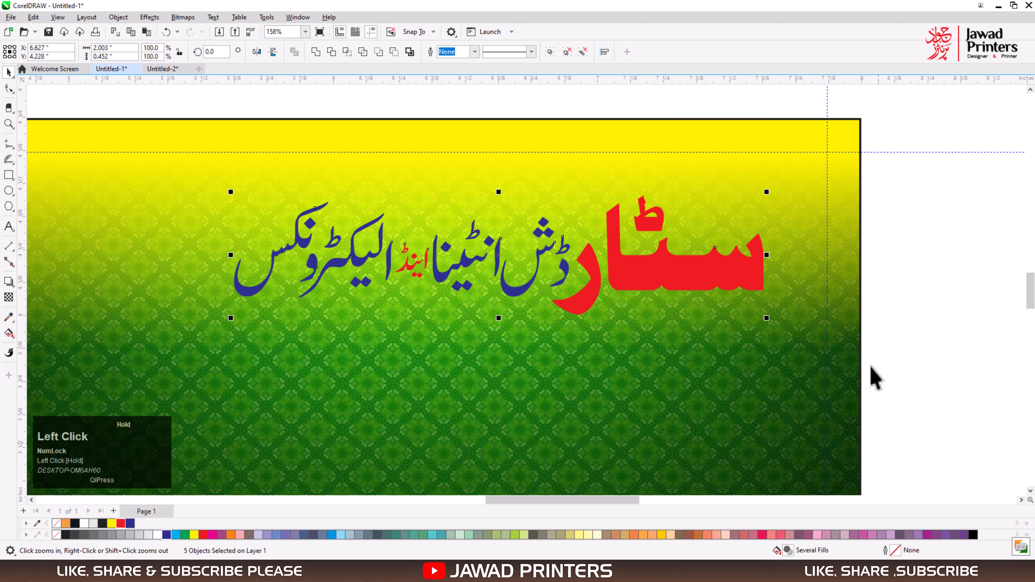
pyautogui.moveTo(768, 193); pyautogui.dragTo(819, 180)
pyautogui.moveTo(226, 323); pyautogui.dragTo(183, 350)
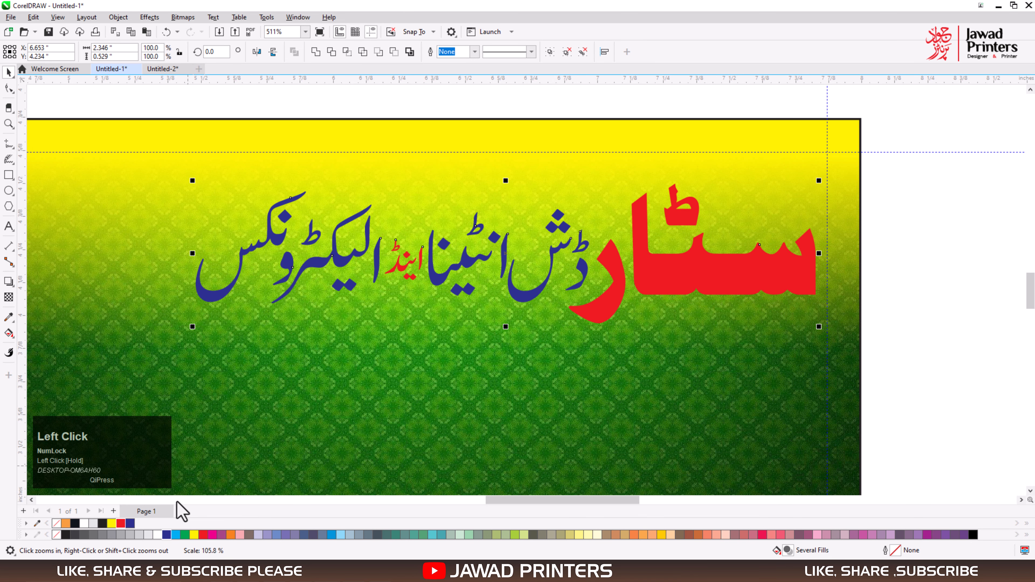
# Give the whole heading a white outline 0.025 in wide, set behind the fill and scaling with the object.
pyautogui.rightClick(157, 535)
pyautogui.press('F12')
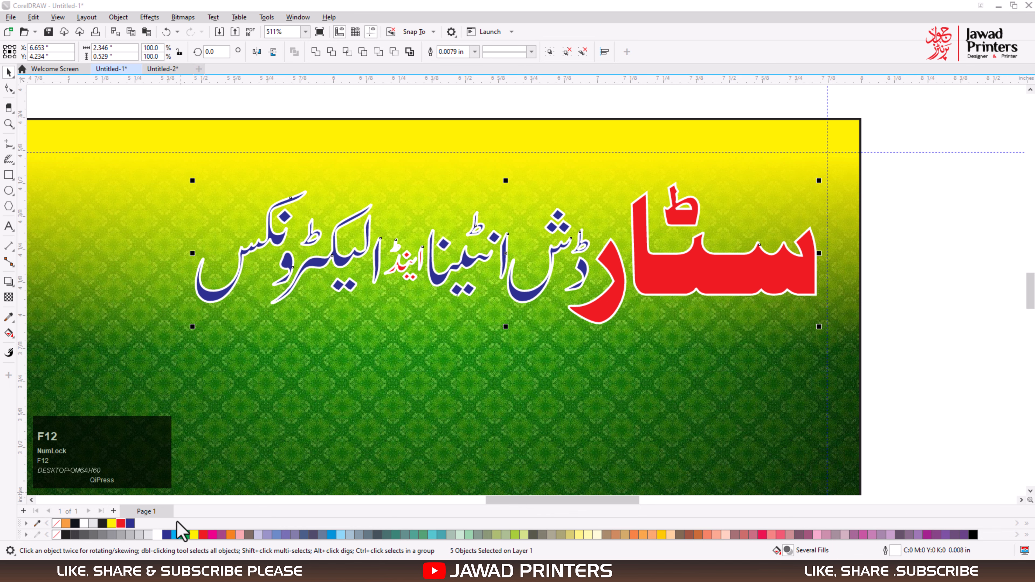
pyautogui.write('0.0')
pyautogui.press('BackSpace')
pyautogui.write('.0')
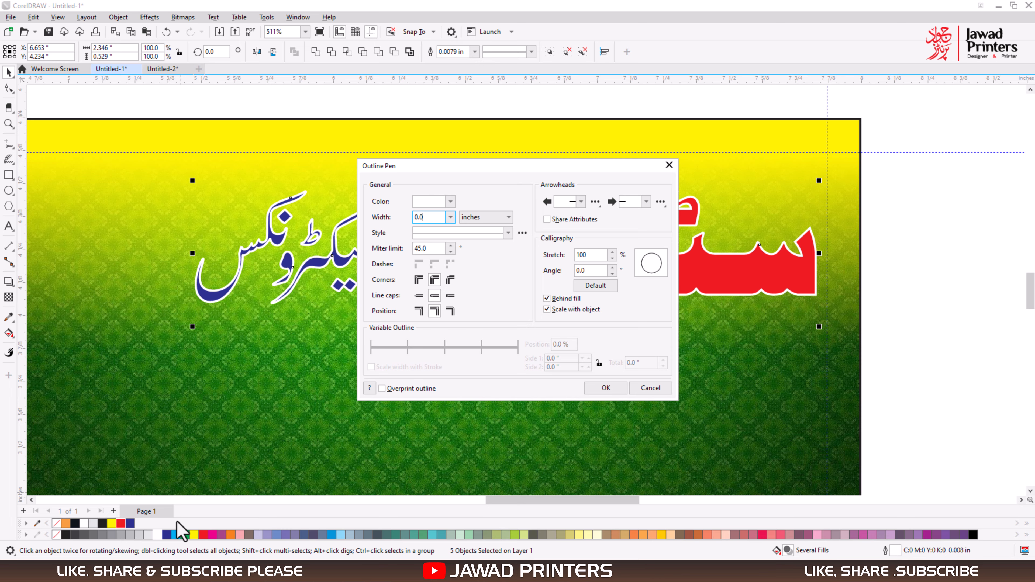
pyautogui.click(604, 388)
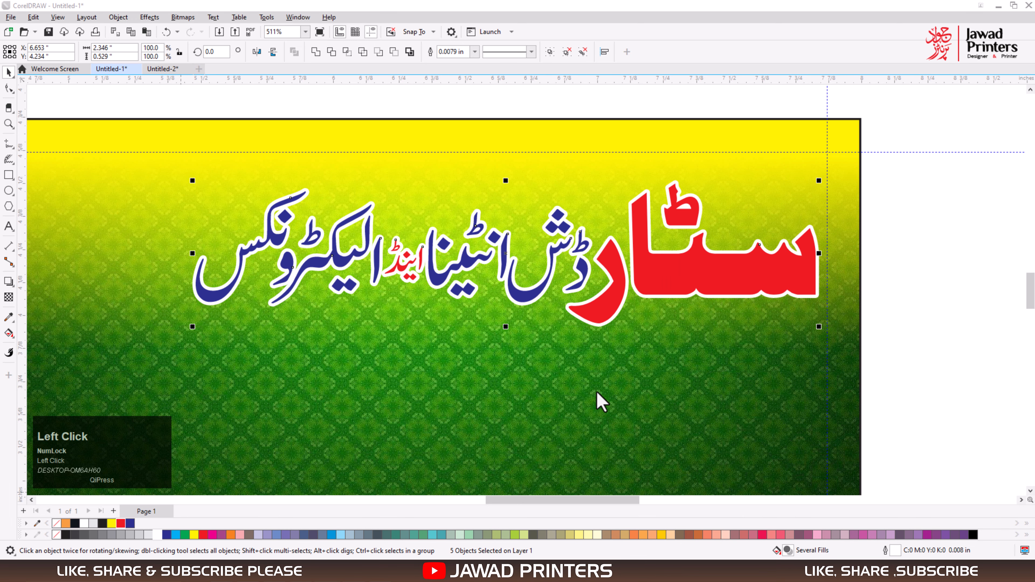
# Set the white outline width of the large word سٹار to 0.035 in.
pyautogui.keyDown('ctrl'); pyautogui.click(669, 286); pyautogui.keyUp('ctrl')
pyautogui.click(751, 261)
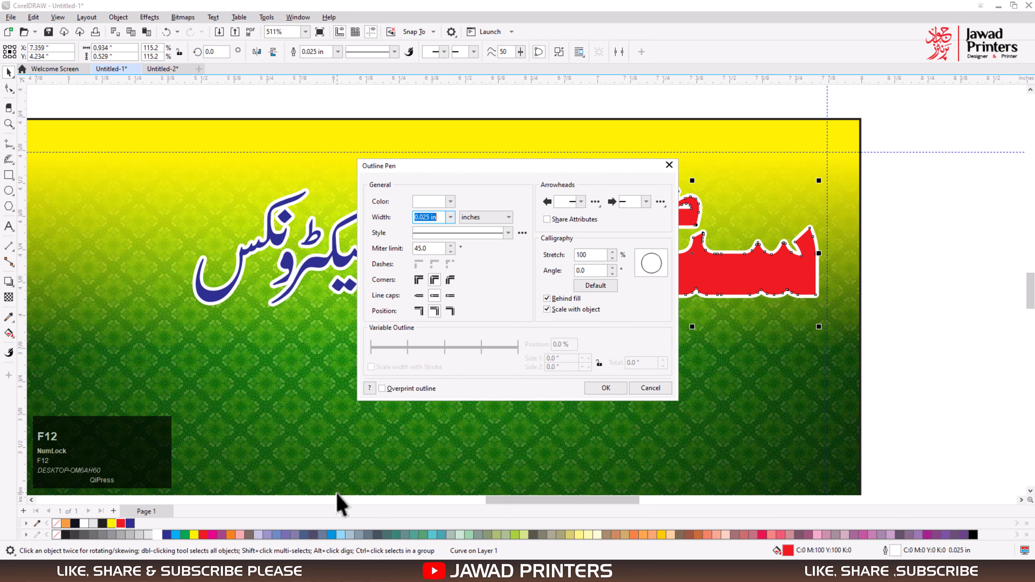
pyautogui.write('5')
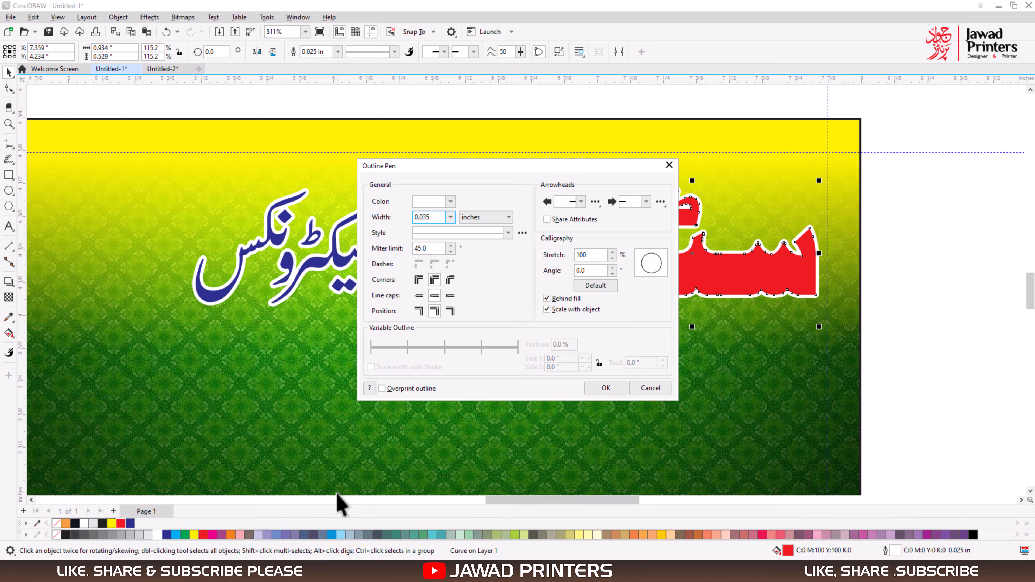
pyautogui.press('Return')
pyautogui.click(704, 273)
pyautogui.hotkey('ctrl', 'z')
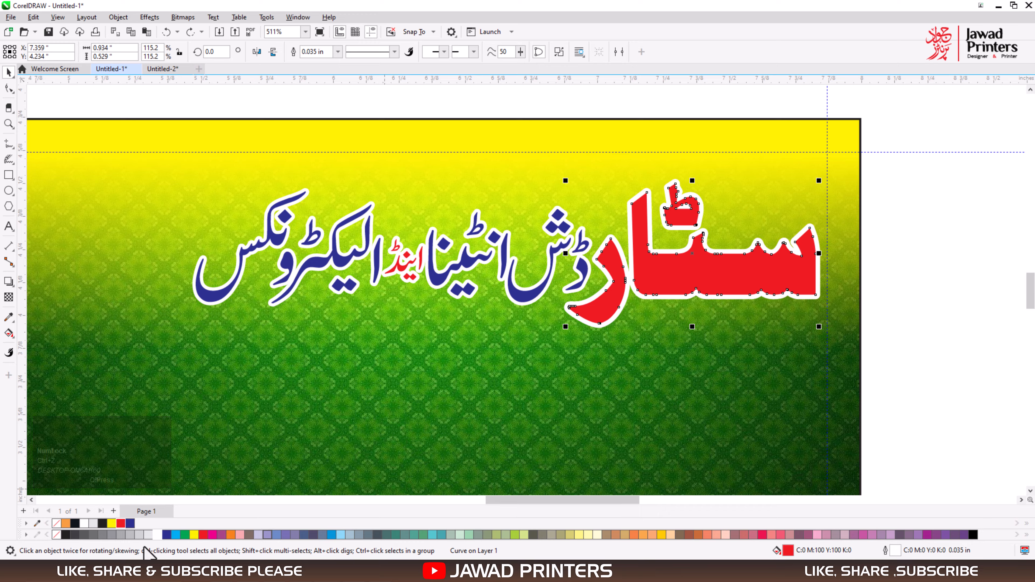
pyautogui.moveTo(669, 270); pyautogui.dragTo(677, 286)
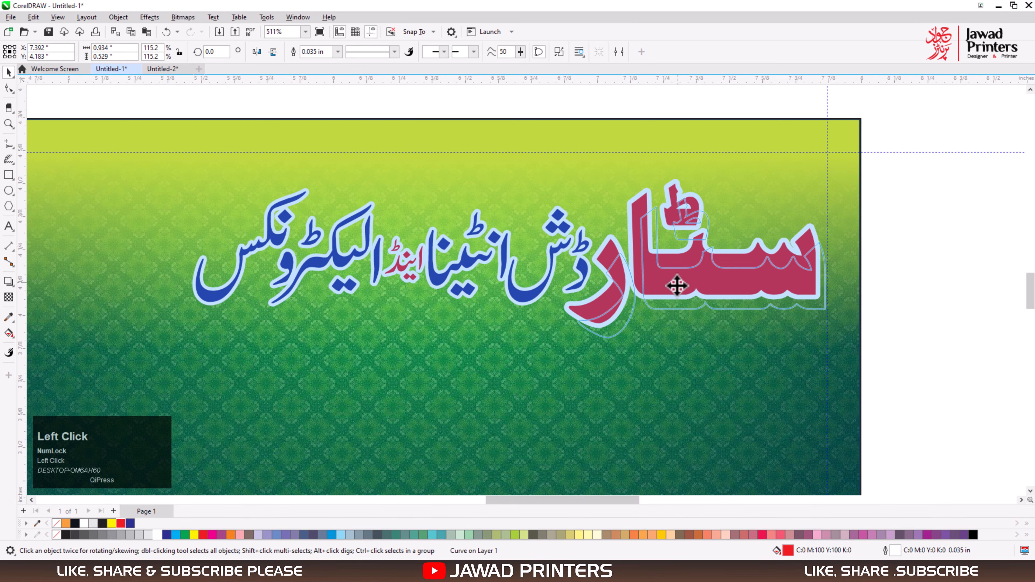
pyautogui.hotkey('ctrl', 'z')
# Place a black-filled copy of سٹار behind the red word and give it a black outline 0.045 in wide.
pyautogui.keyDown('alt'); pyautogui.click(675, 267); pyautogui.keyUp('alt')
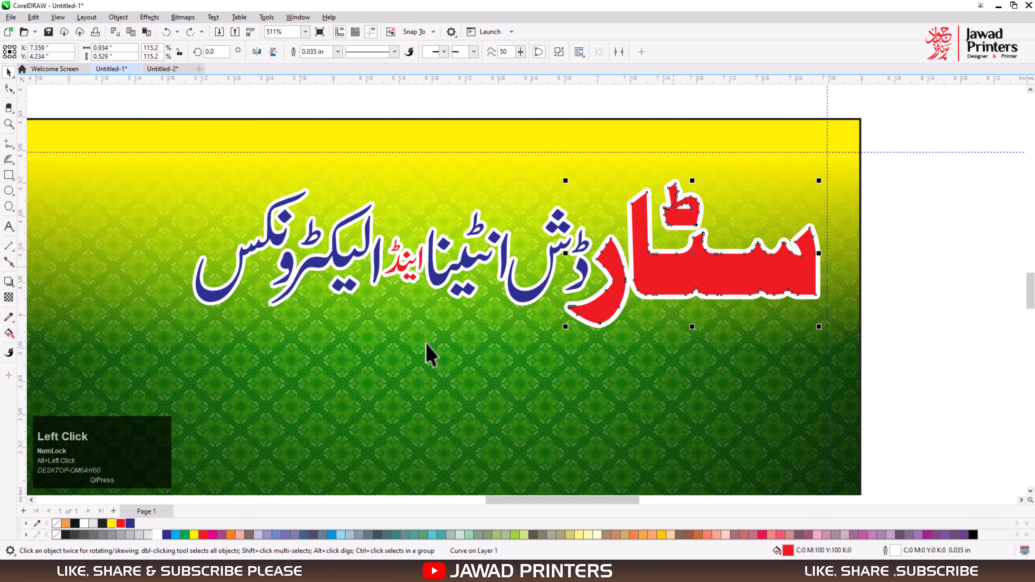
pyautogui.rightClick(102, 524)
pyautogui.press('F12')
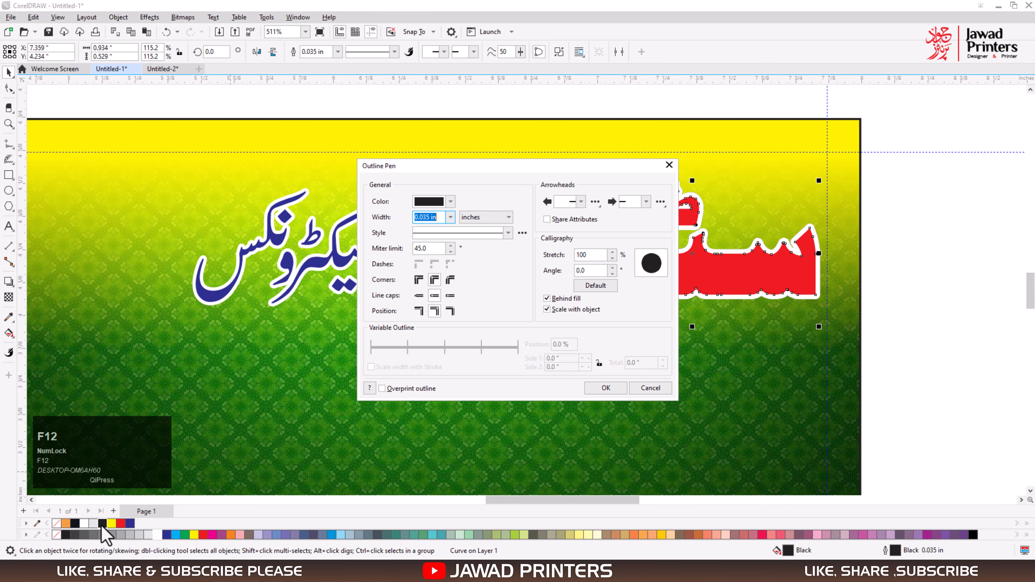
pyautogui.write('0.045')
pyautogui.press('Return')
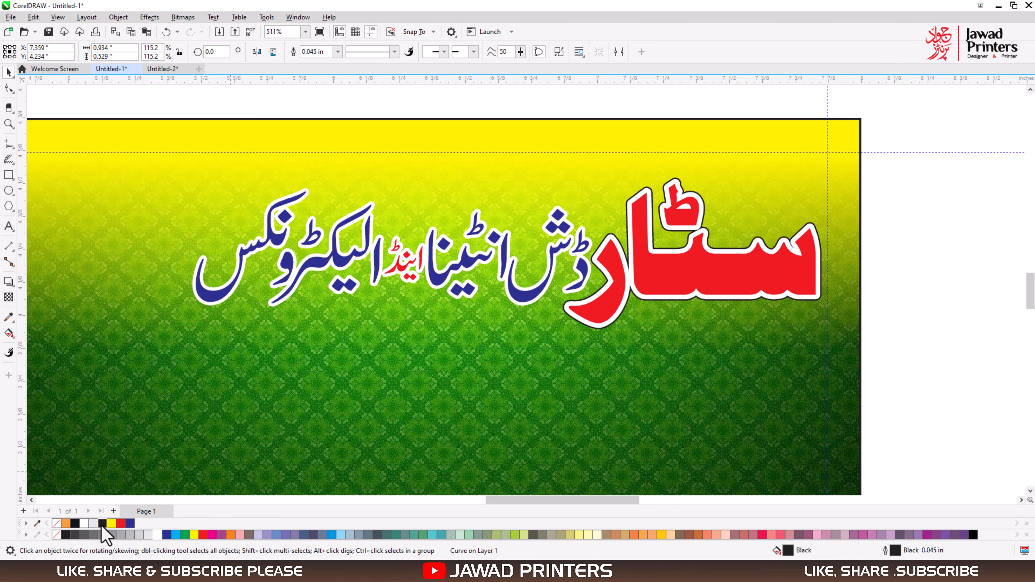
# Set the white outline of the red word سٹار to 0.025 in.
pyautogui.click(746, 277)
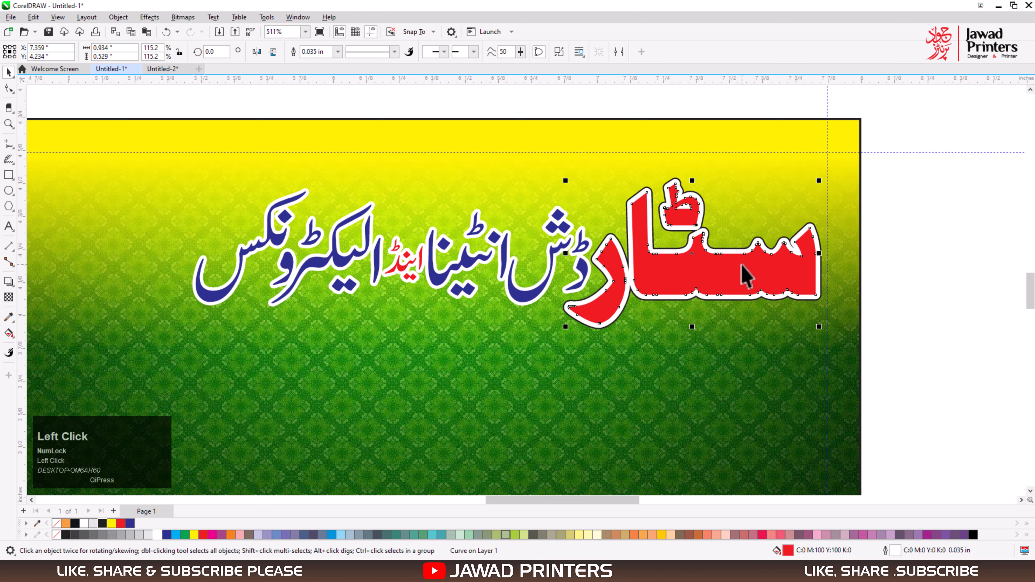
pyautogui.write('0.025')
pyautogui.press('Return')
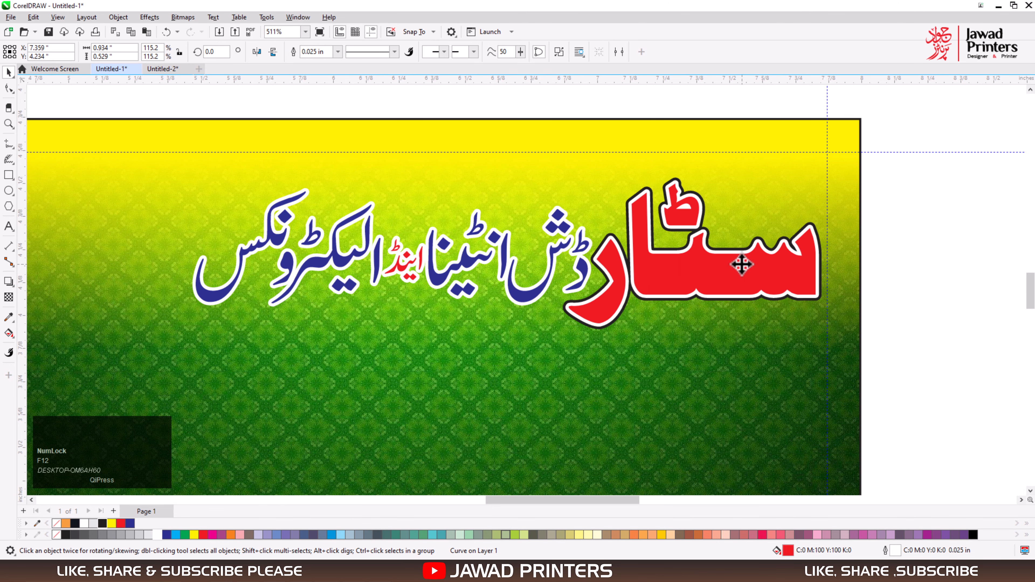
# Set the white outline of the thinner heading words beside سٹار to 0.02 in.
pyautogui.click(918, 239)
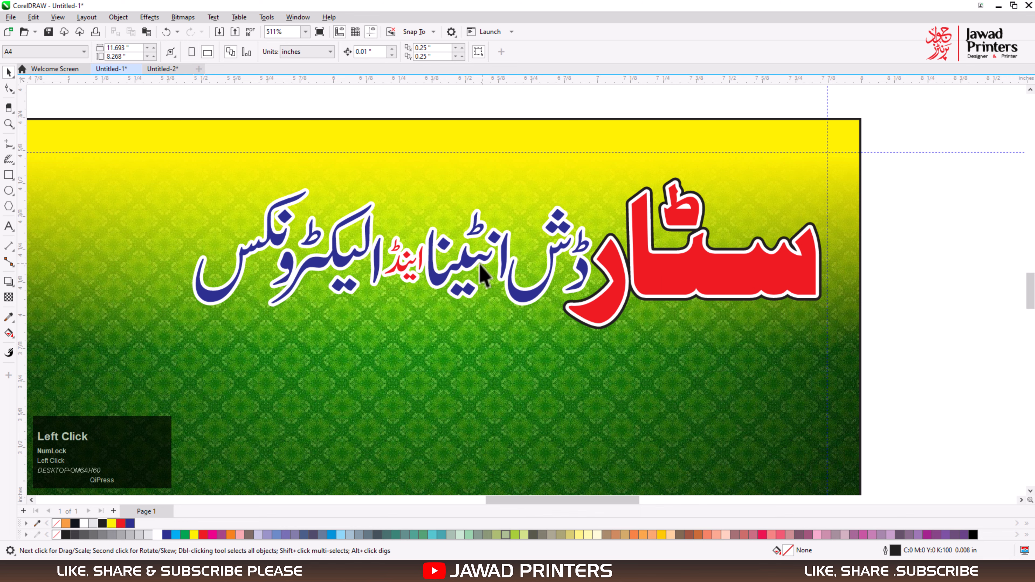
pyautogui.moveTo(589, 359); pyautogui.dragTo(602, 368)
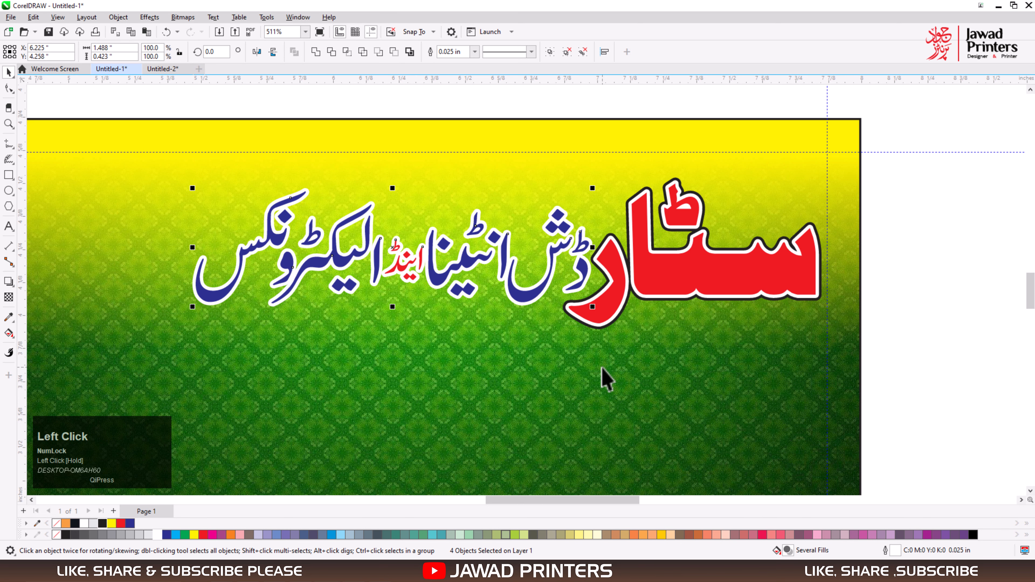
pyautogui.press('F12')
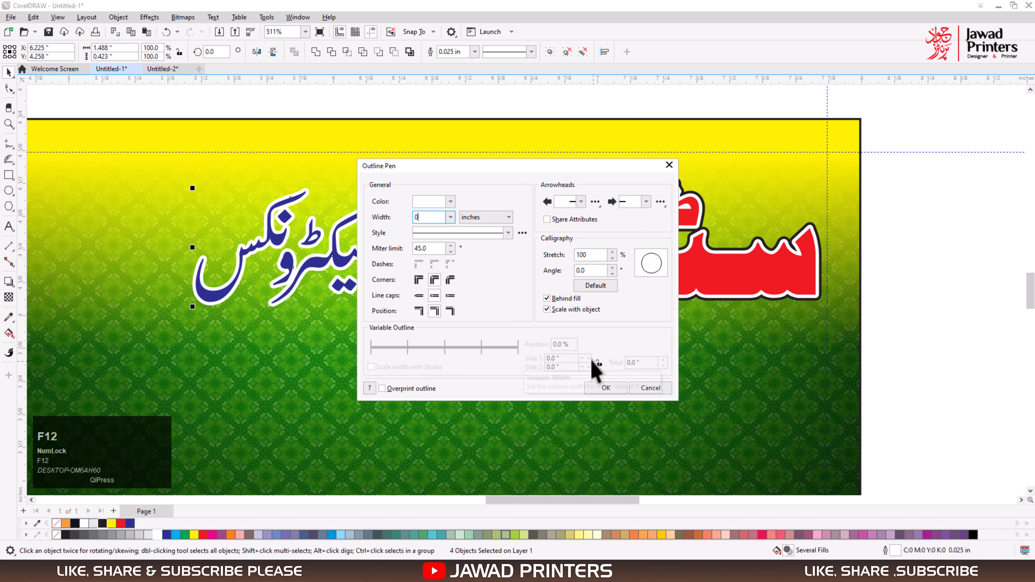
pyautogui.write('0.02')
pyautogui.press('Return')
# Draw a full-width rectangle along the bottom edge of the card.
pyautogui.press('F3')
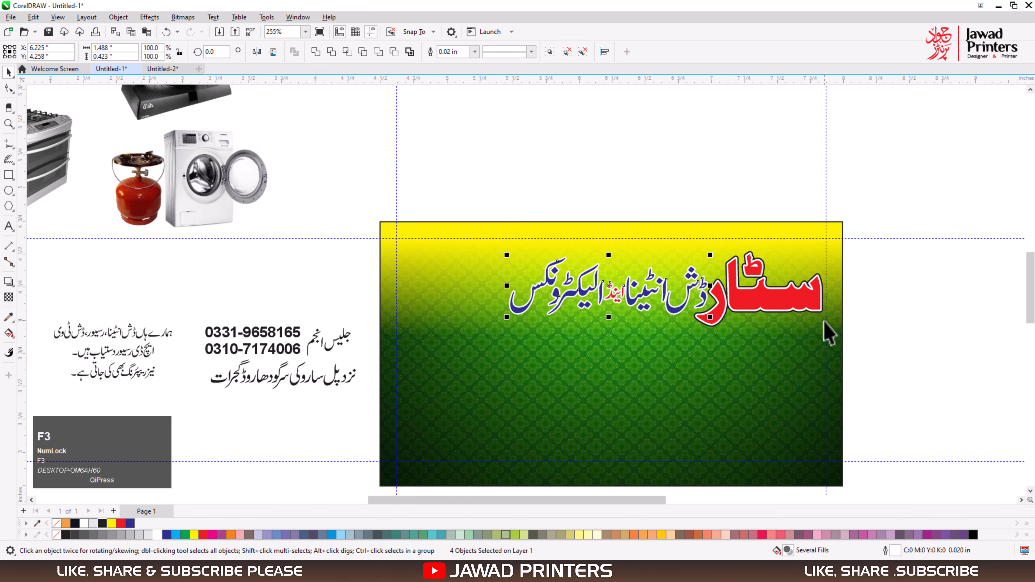
pyautogui.press('F3')
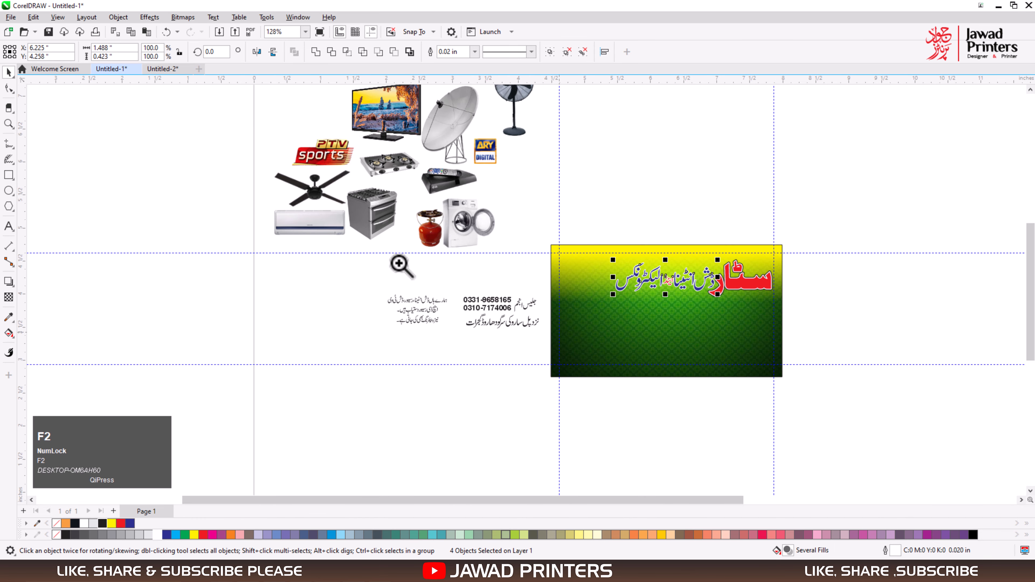
pyautogui.moveTo(386, 262); pyautogui.dragTo(838, 417)
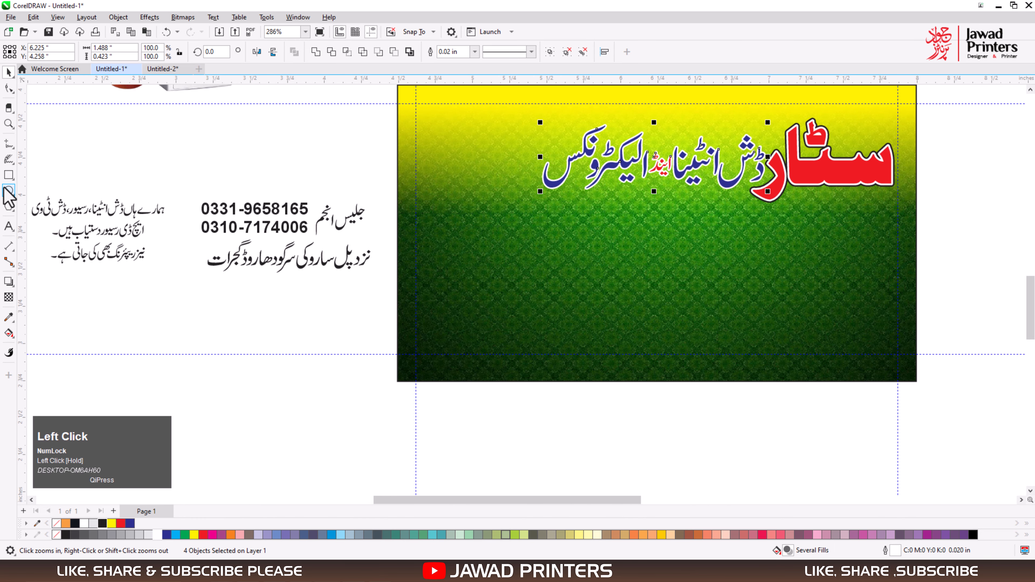
pyautogui.moveTo(397, 383); pyautogui.dragTo(917, 318)
# Resize the bottom rectangle to cover only the card's left half, about 1.73 in wide and 0.45 in high.
pyautogui.press('space')
pyautogui.press('F2')
pyautogui.moveTo(373, 247); pyautogui.dragTo(958, 421)
pyautogui.moveTo(512, 271)
pyautogui.mouseDown()
pyautogui.moveTo(511, 262)
pyautogui.moveTo(521, 274)
pyautogui.mouseUp()
pyautogui.moveTo(954, 324); pyautogui.dragTo(510, 326)
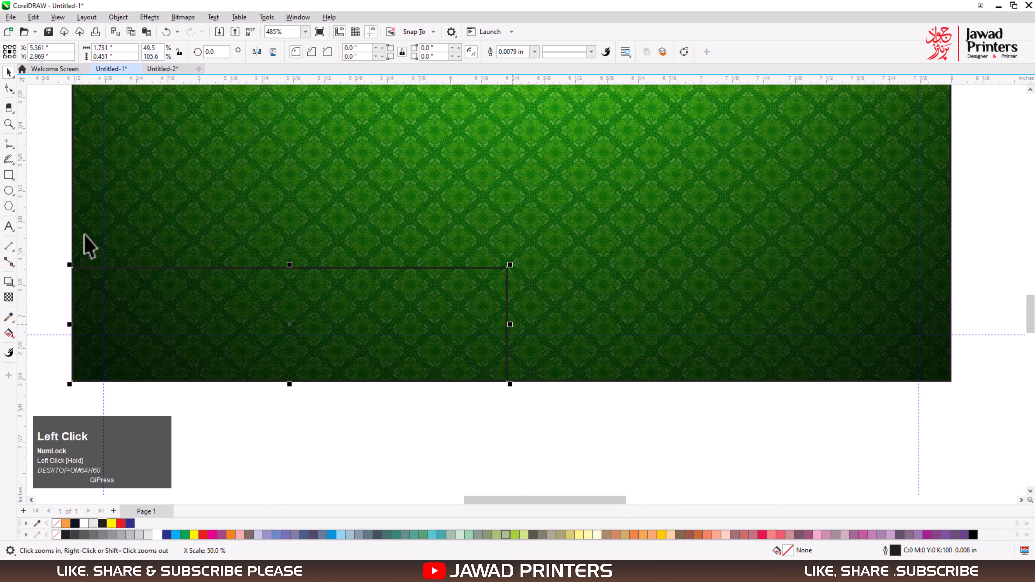
# Convert the rectangle to curves and shift its lower right node inward along the card's bottom edge for a slanted end.
pyautogui.click(8, 88)
pyautogui.hotkey('ctrl', 'q')
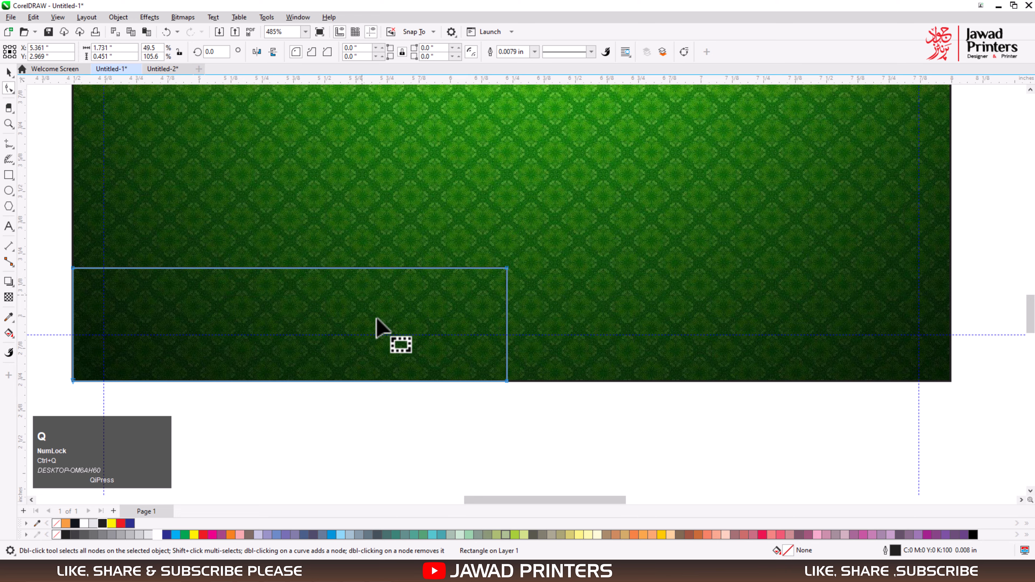
pyautogui.moveTo(507, 382); pyautogui.dragTo(462, 388)
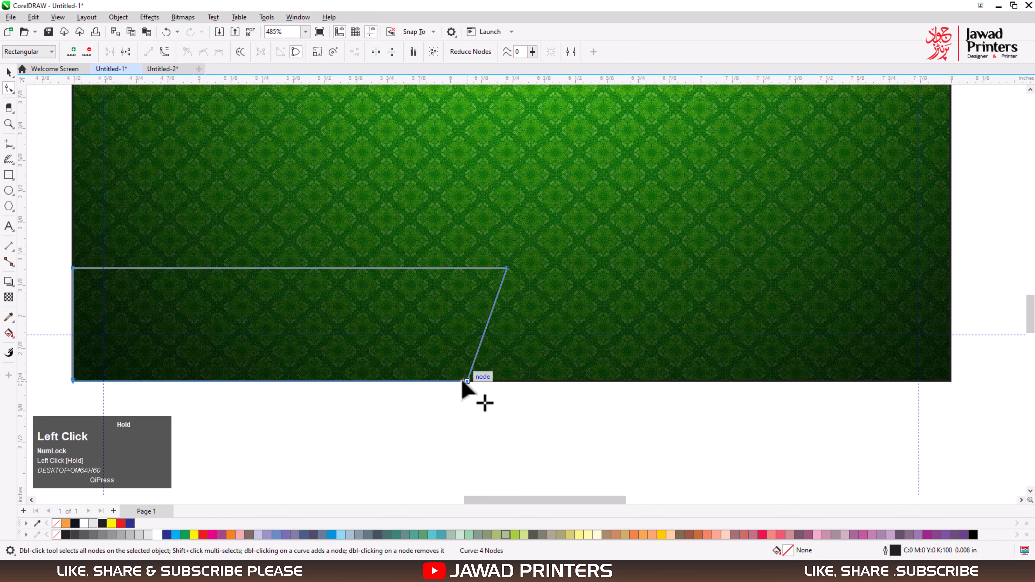
# Create a horizontally mirrored copy of the slanted shape on the right half of the card's bottom edge.
pyautogui.press('space')
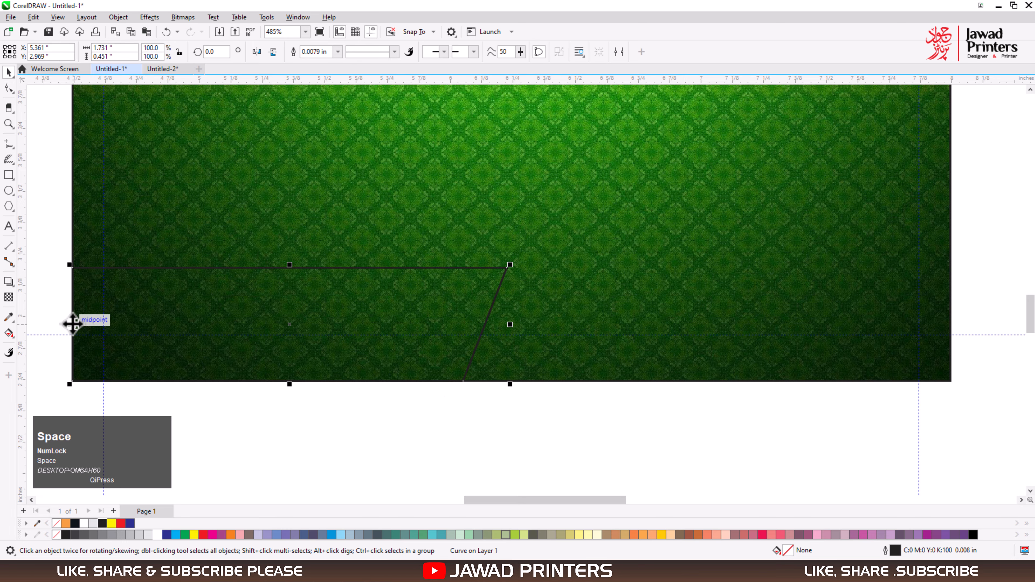
pyautogui.moveTo(71, 323); pyautogui.dragTo(674, 331)
pyautogui.keyDown('ctrl'); pyautogui.rightClick(675, 330); pyautogui.keyUp('ctrl')
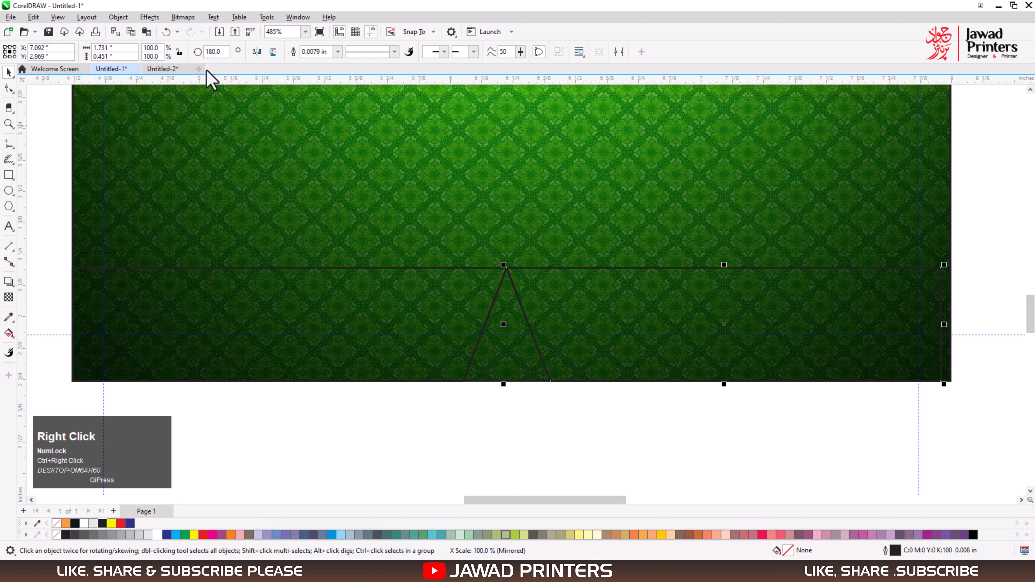
# Mirror the right slanted shape vertically so both slants run parallel, and widen the left shape to about 1.82 in.
pyautogui.click(273, 51)
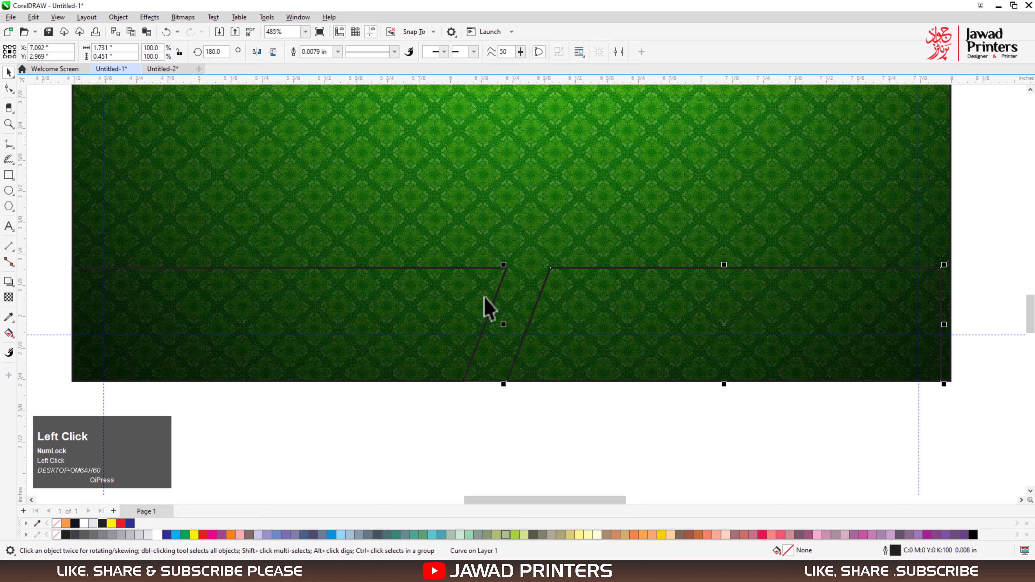
pyautogui.moveTo(505, 326); pyautogui.dragTo(535, 326)
pyautogui.hotkey('ctrl', 'z')
pyautogui.click(475, 311)
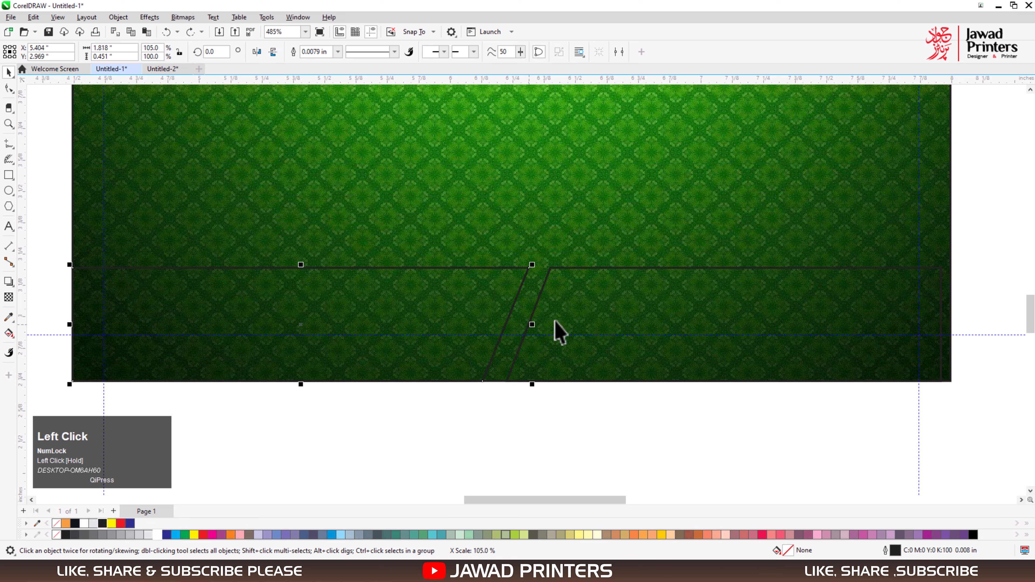
pyautogui.click(555, 322)
pyautogui.keyDown('shift'); pyautogui.click(565, 245); pyautogui.keyUp('shift')
pyautogui.press('r')
pyautogui.click(665, 431)
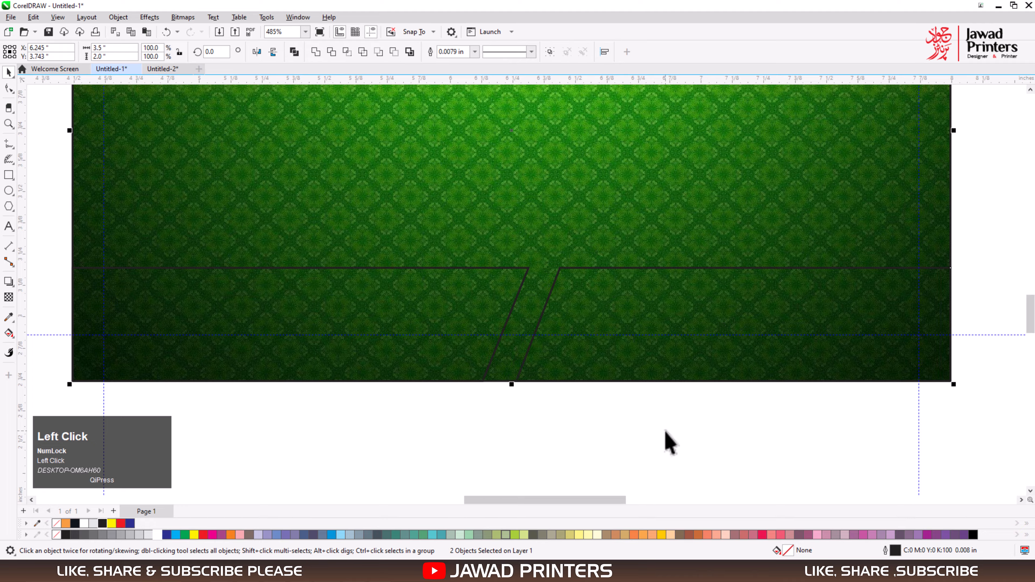
pyautogui.click(616, 331)
pyautogui.moveTo(513, 325); pyautogui.dragTo(491, 329)
pyautogui.hotkey('ctrl', 'z')
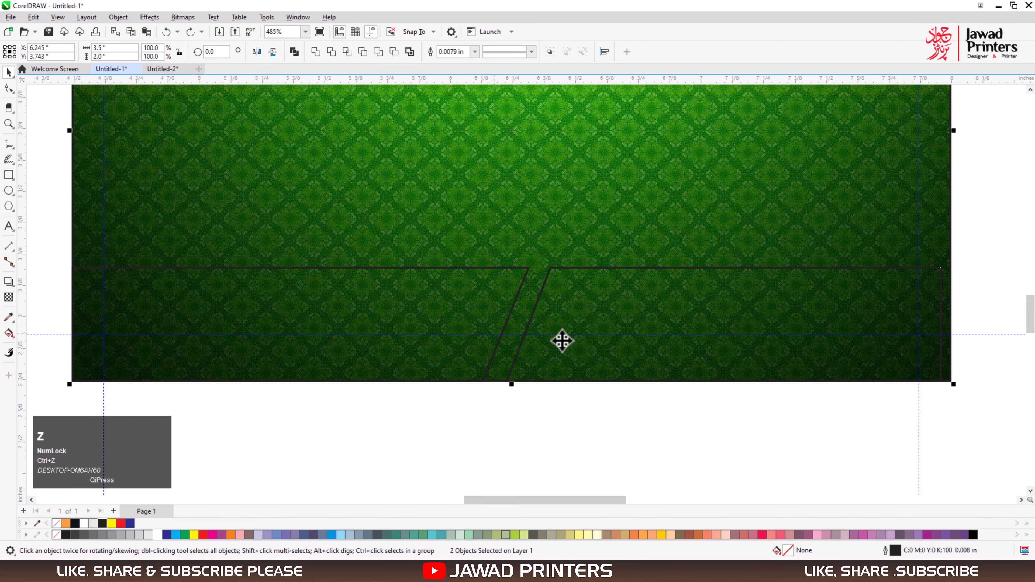
pyautogui.click(583, 265)
pyautogui.click(597, 455)
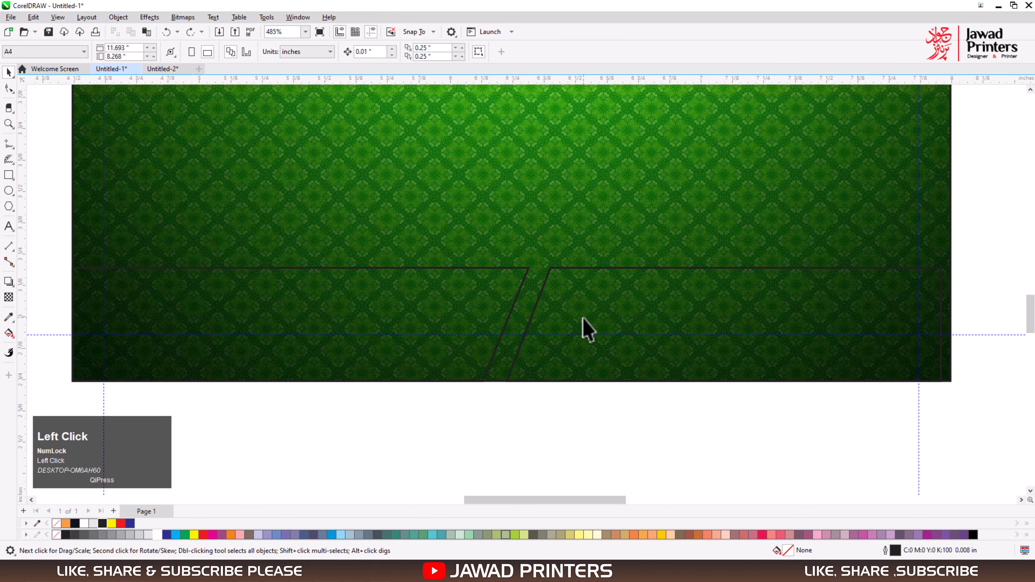
# Align the right slanted shape flush with the card's right edge.
pyautogui.click(567, 269)
pyautogui.keyDown('shift'); pyautogui.click(556, 230); pyautogui.keyUp('shift')
pyautogui.press('r')
# Shift both slanted-end nodes of the left shape toward the right shape to narrow the gap between them.
pyautogui.doubleClick(448, 296)
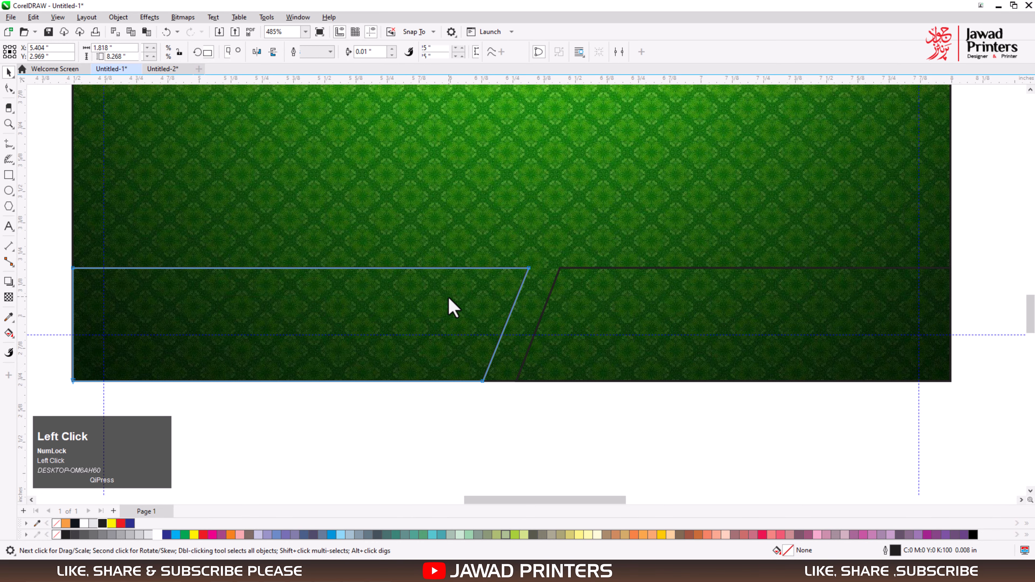
pyautogui.press('F2')
pyautogui.moveTo(413, 231); pyautogui.dragTo(630, 420)
pyautogui.moveTo(372, 434); pyautogui.dragTo(643, 145)
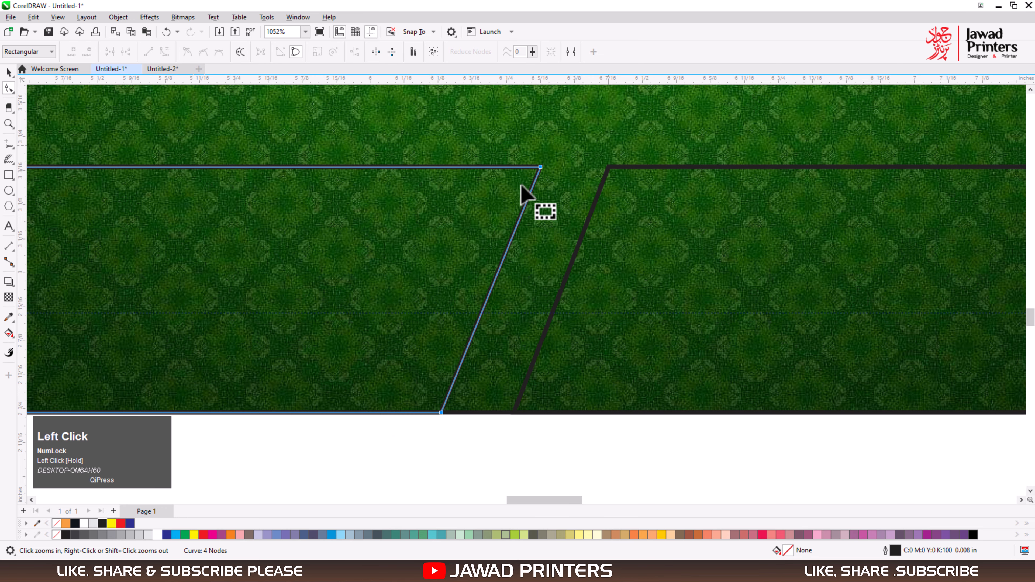
pyautogui.moveTo(541, 168); pyautogui.dragTo(565, 203)
# Extend the right shape's slanted end to meet the left shape, aligning its lower node exactly with the left shape's corner.
pyautogui.click(622, 302)
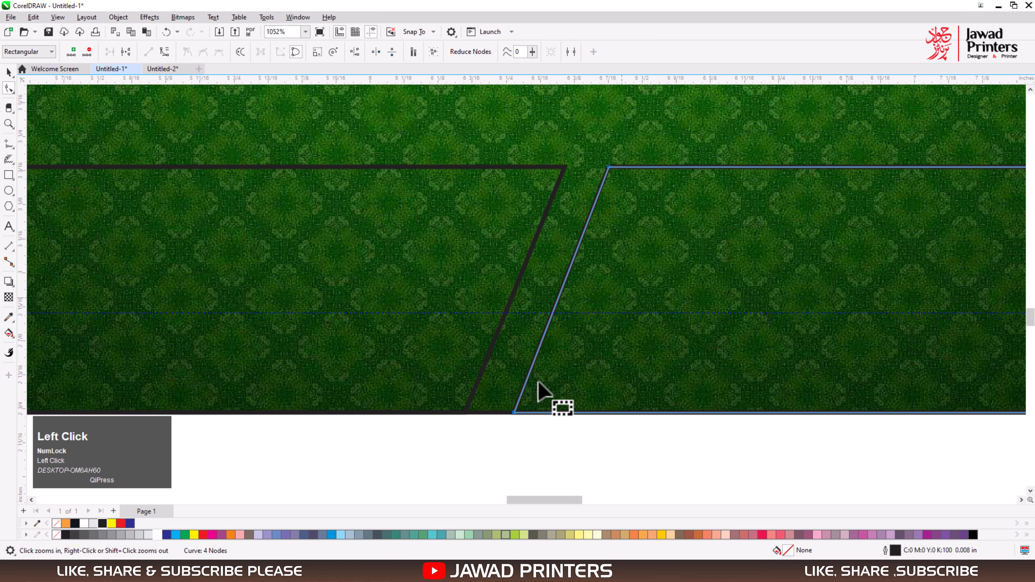
pyautogui.moveTo(476, 424); pyautogui.dragTo(563, 168)
pyautogui.press('F2')
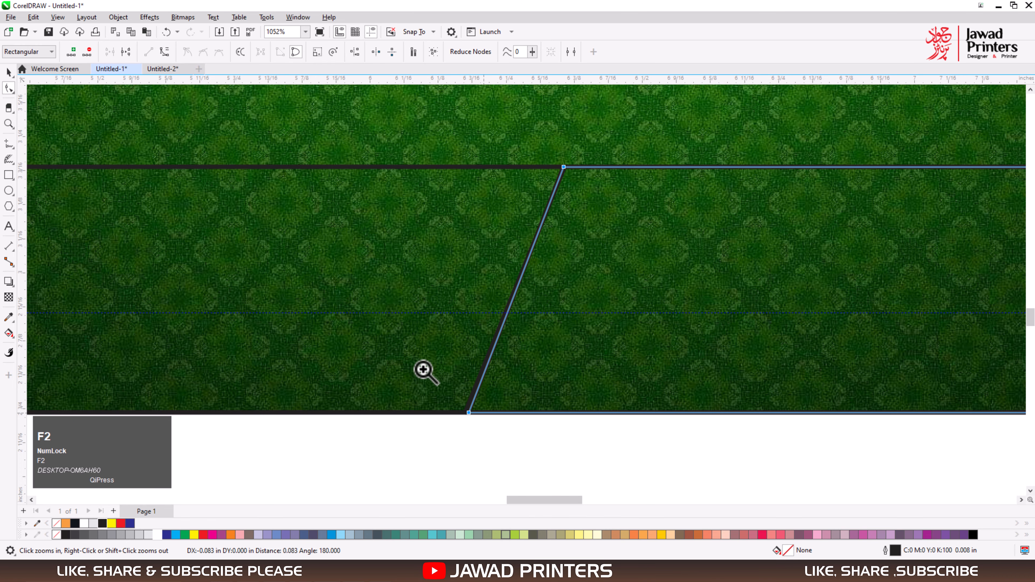
pyautogui.click(489, 394)
pyautogui.click(524, 332)
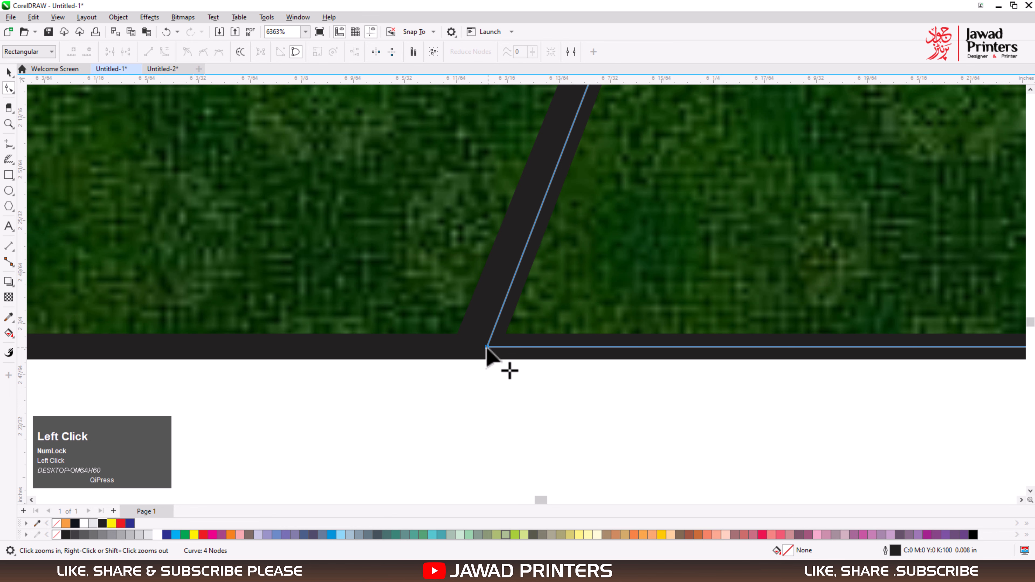
pyautogui.moveTo(488, 347); pyautogui.dragTo(464, 388)
pyautogui.press('space')
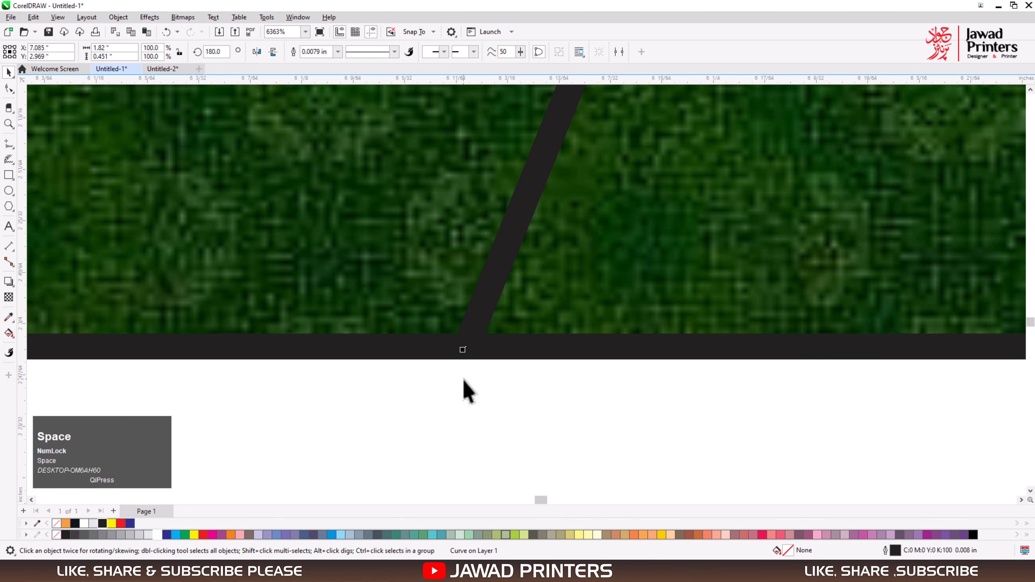
# Draw a thin rectangle across the card's full 3.5 in width along the top edge of the two slanted panels.
pyautogui.press('F4')
pyautogui.press('F2')
pyautogui.moveTo(379, 408); pyautogui.dragTo(893, 506)
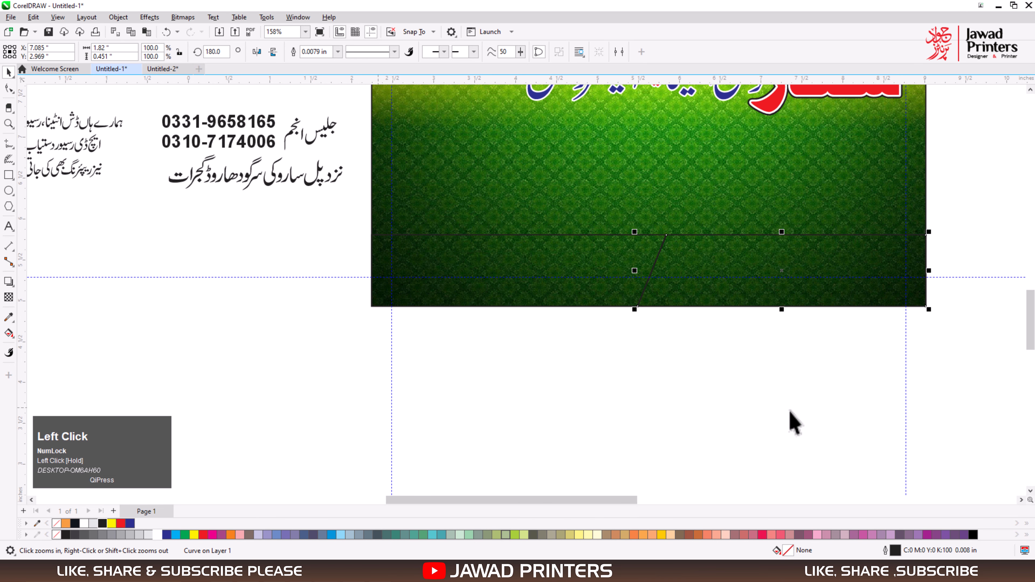
pyautogui.press('F2')
pyautogui.moveTo(342, 127); pyautogui.dragTo(844, 281)
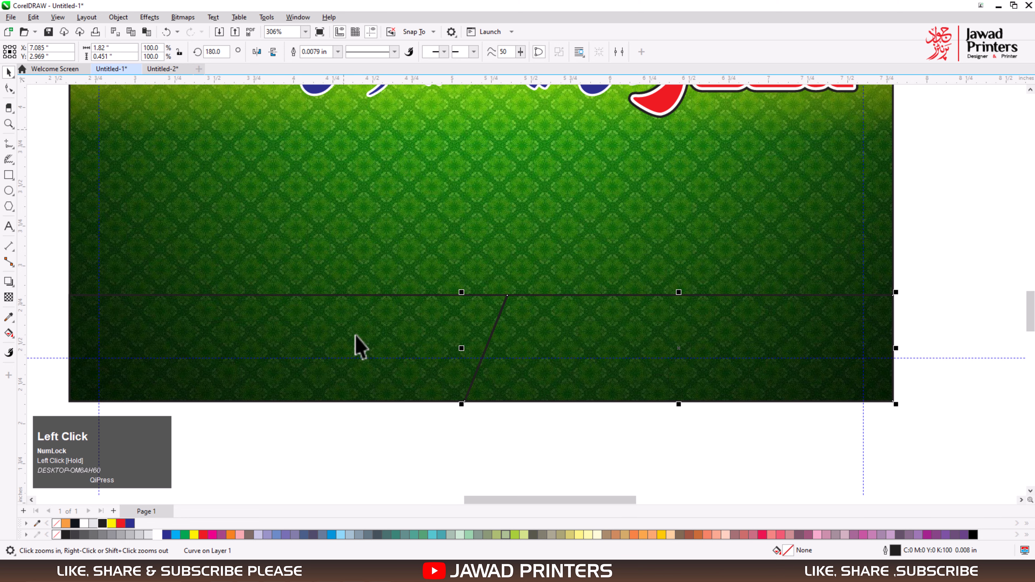
pyautogui.click(9, 176)
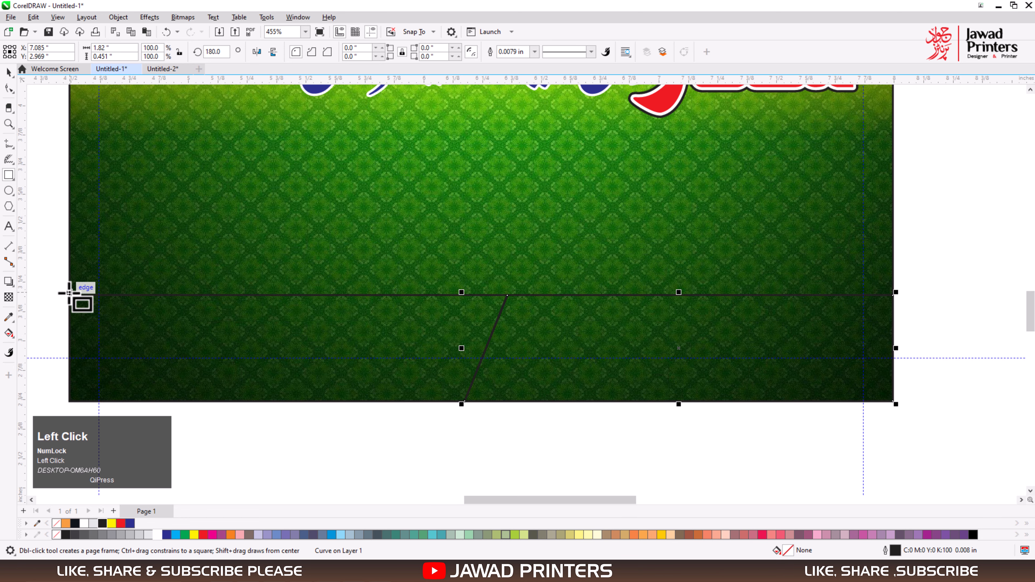
pyautogui.moveTo(70, 292); pyautogui.dragTo(894, 282)
pyautogui.press('space')
# Resize the thin strip to about 0.045 in high, resting on the slanted panels, and fill it yellow without an outline.
pyautogui.press('F2')
pyautogui.moveTo(422, 253); pyautogui.dragTo(551, 346)
pyautogui.moveTo(507, 264); pyautogui.dragTo(508, 276)
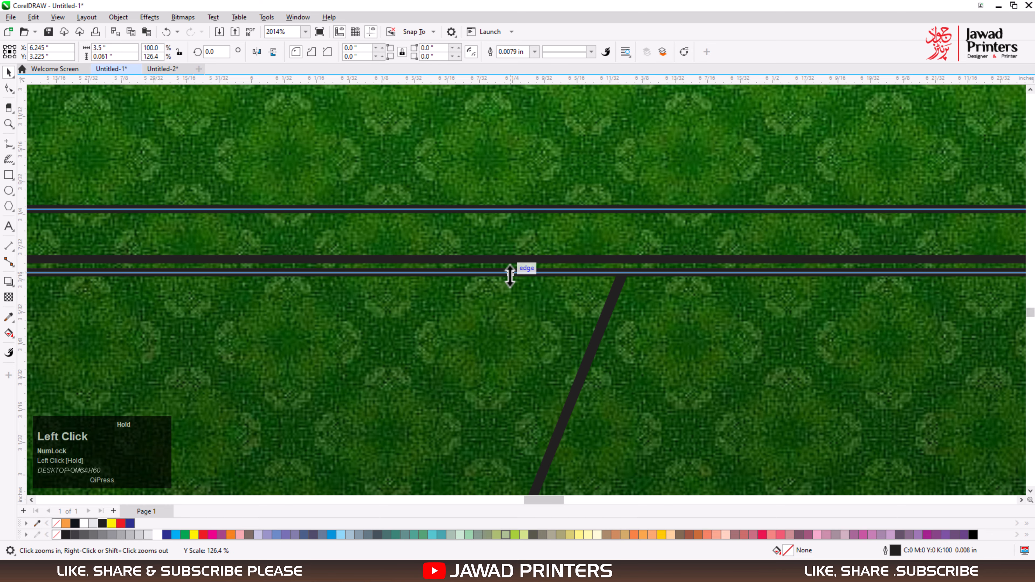
pyautogui.moveTo(510, 210); pyautogui.dragTo(508, 226)
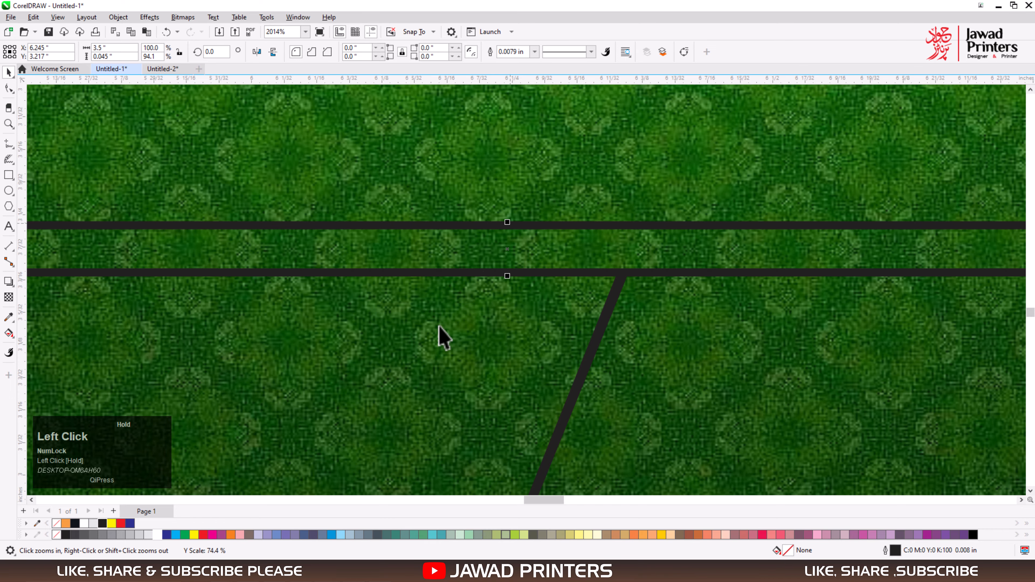
pyautogui.click(112, 524)
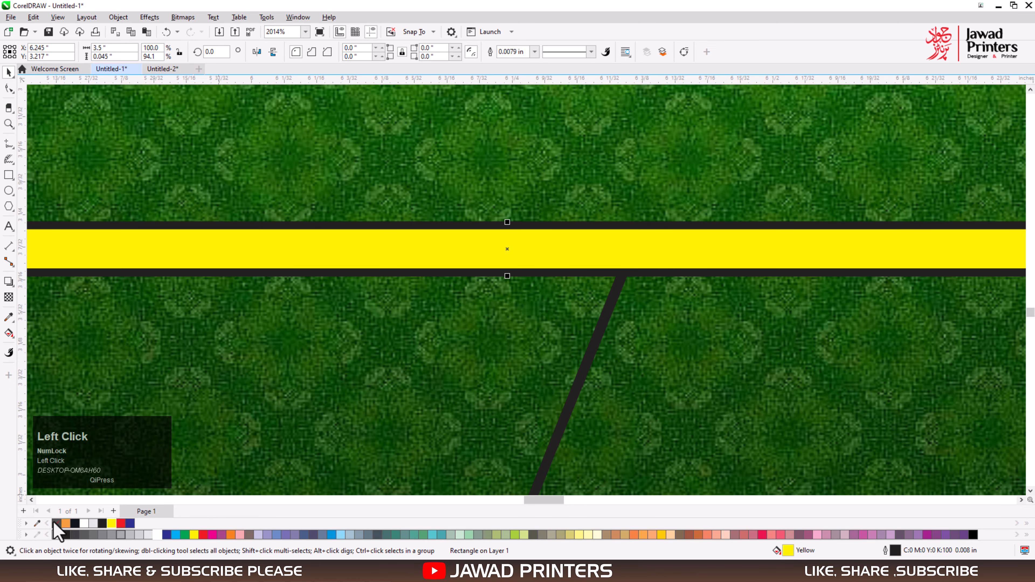
pyautogui.rightClick(56, 524)
# Fill the right slanted panel with a dark shade of green and remove its outline.
pyautogui.press('F4')
pyautogui.moveTo(517, 419); pyautogui.dragTo(866, 460)
pyautogui.click(668, 315)
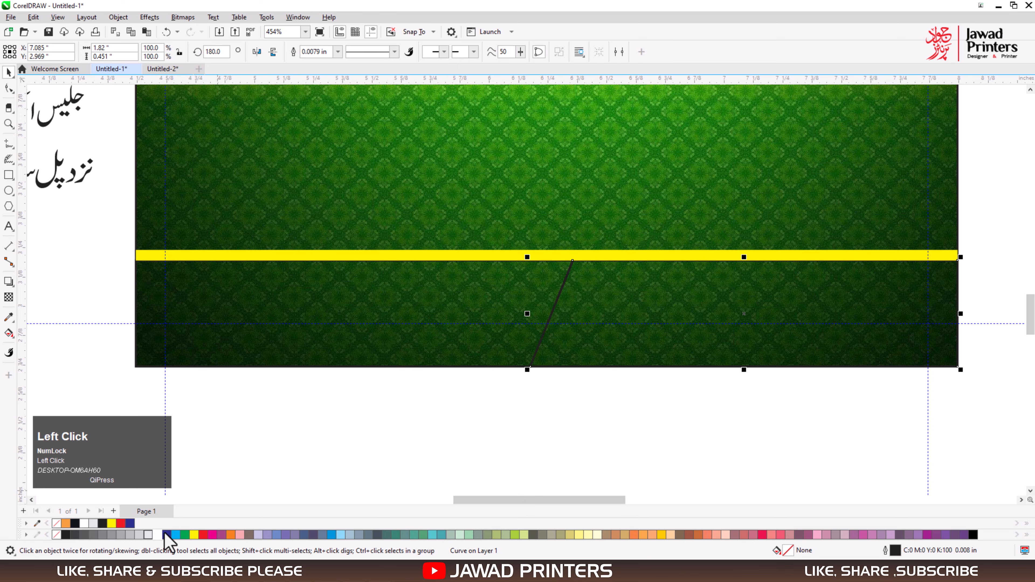
pyautogui.click(185, 534)
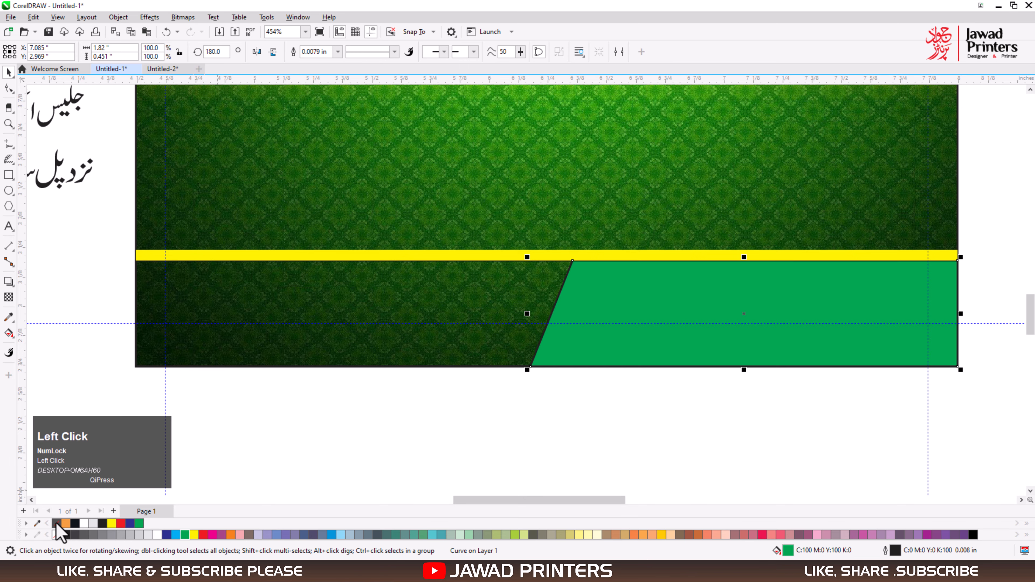
pyautogui.rightClick(57, 534)
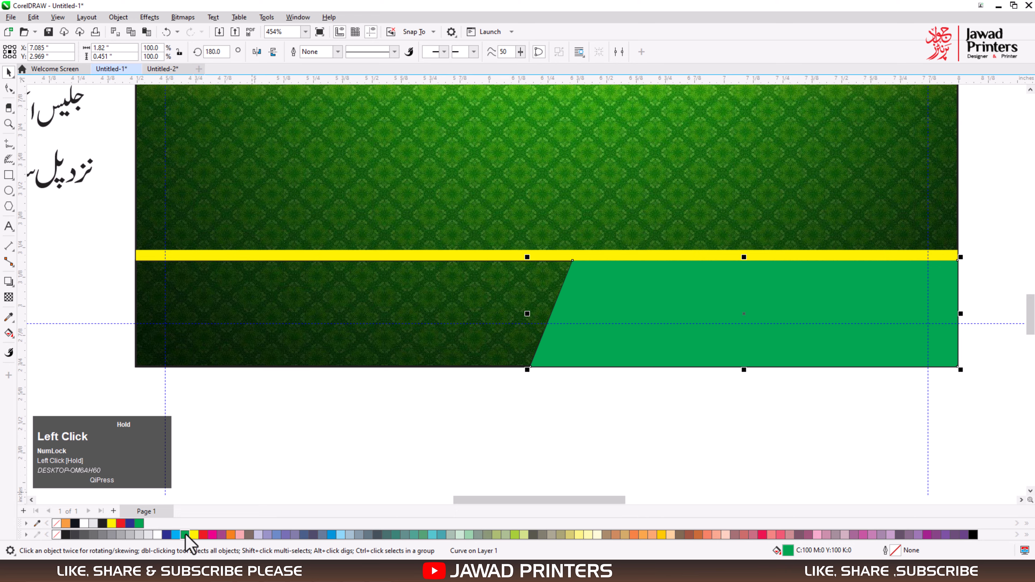
pyautogui.moveTo(186, 536); pyautogui.dragTo(227, 551)
# Fill the left slanted panel with golden yellow C7 M29 Y100 K0 and remove its outline.
pyautogui.click(413, 325)
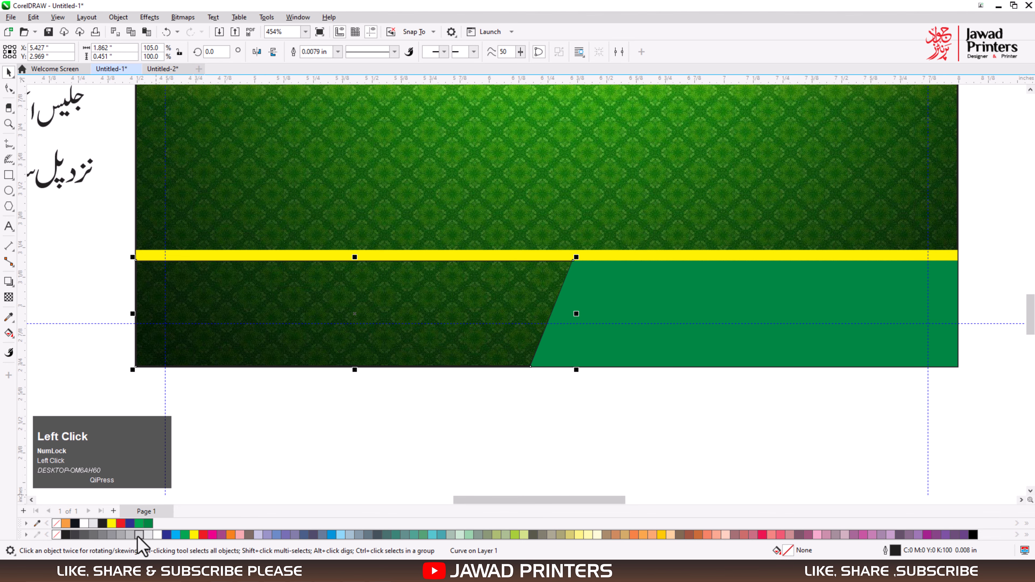
pyautogui.moveTo(112, 524); pyautogui.dragTo(152, 544)
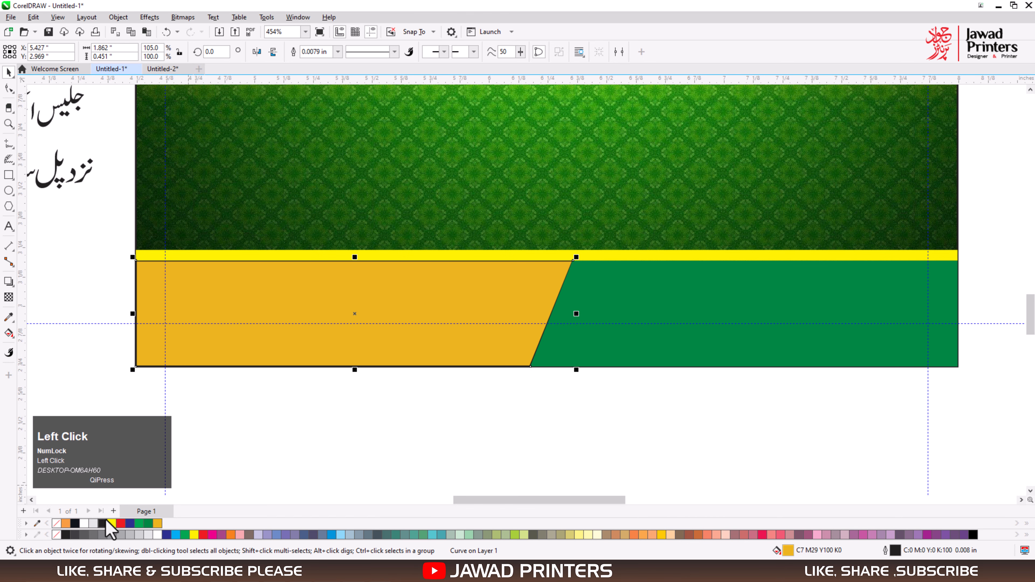
pyautogui.rightClick(54, 526)
# Move the Urdu address line onto the green panel and bring it to the front.
pyautogui.press('F4')
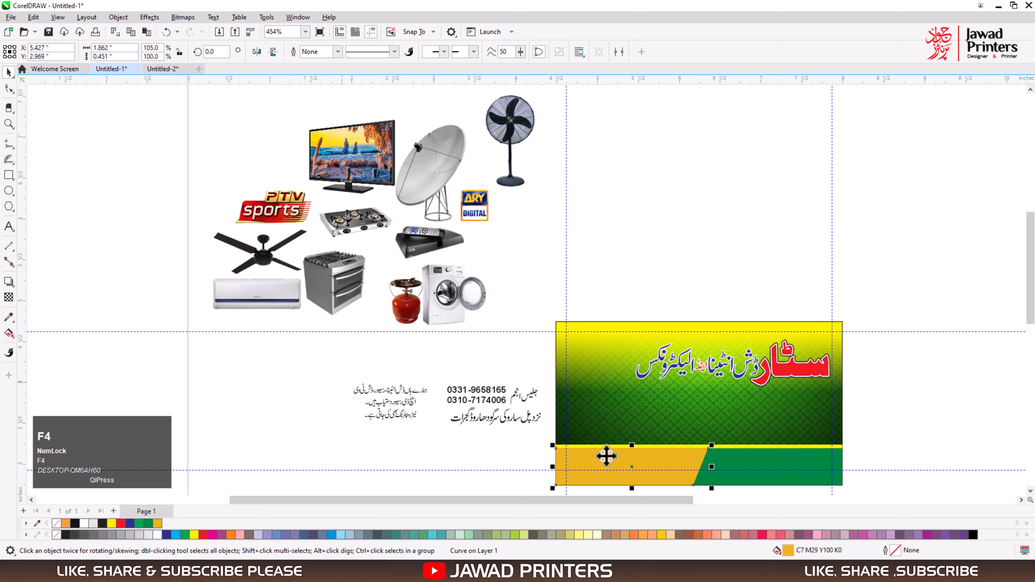
pyautogui.press('F2')
pyautogui.moveTo(330, 313); pyautogui.dragTo(884, 501)
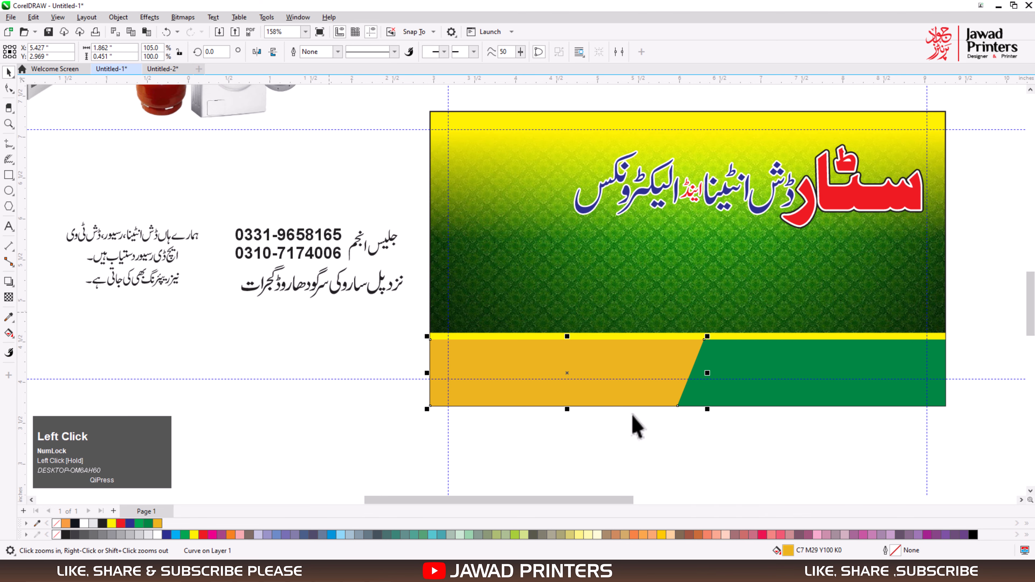
pyautogui.moveTo(229, 313); pyautogui.dragTo(829, 362)
pyautogui.hotkey('shift', 'pageup')
# Position and enlarge the address line to about 1.39 by 0.28 in within the green panel, and colour it white.
pyautogui.press('F2')
pyautogui.moveTo(661, 309); pyautogui.dragTo(901, 388)
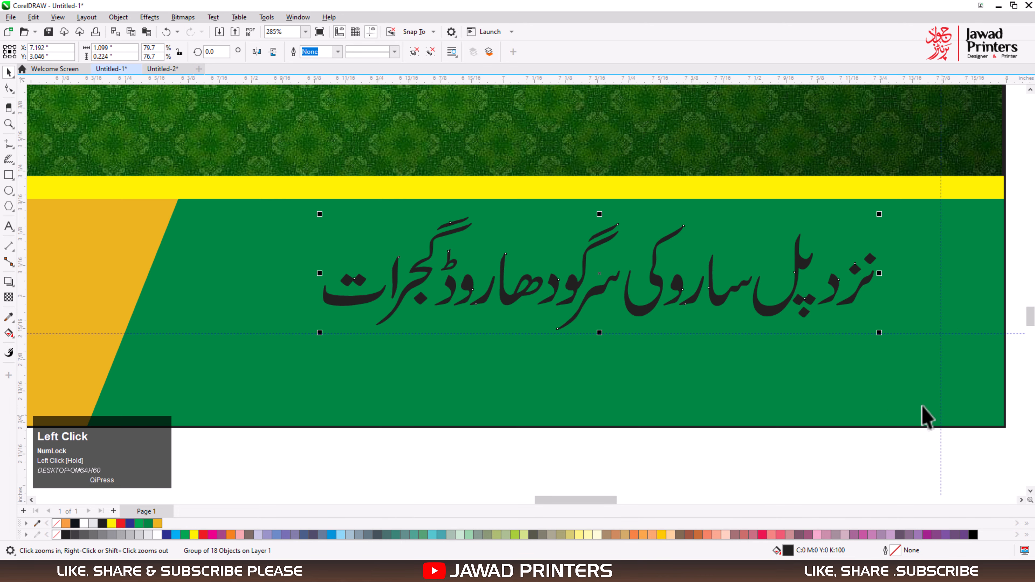
pyautogui.moveTo(887, 282); pyautogui.dragTo(915, 272)
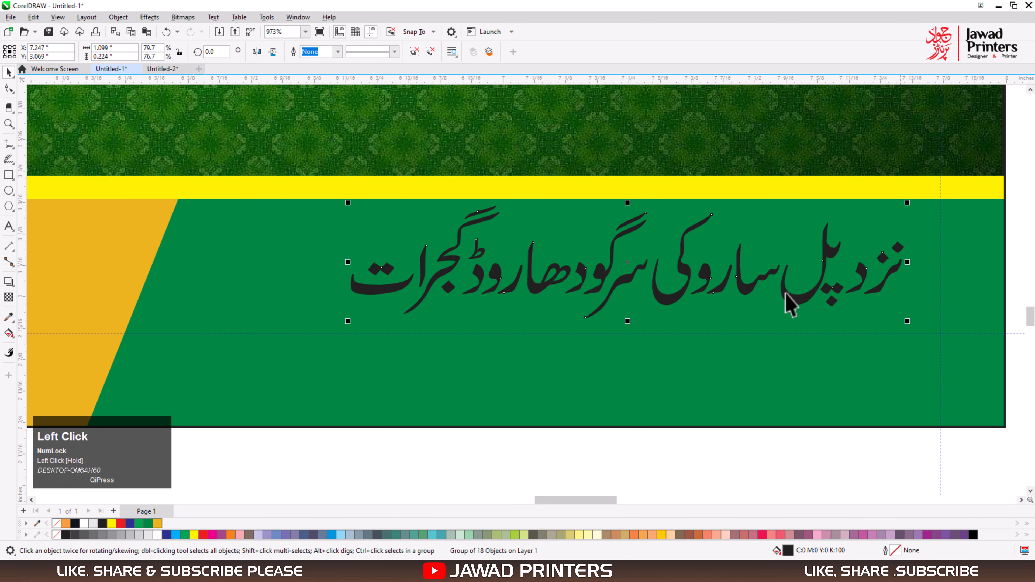
pyautogui.moveTo(342, 329); pyautogui.dragTo(190, 364)
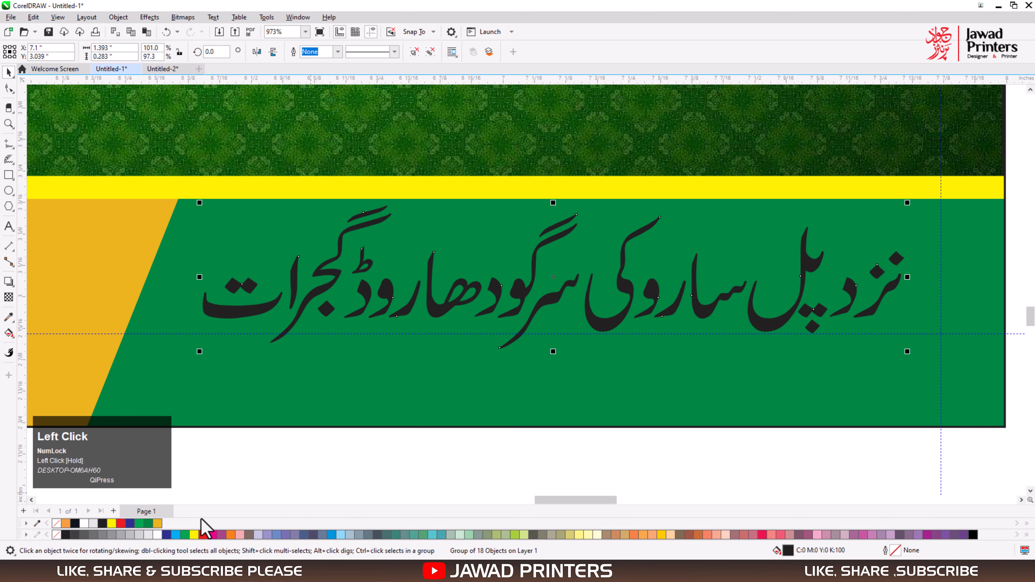
pyautogui.click(157, 535)
# Move the contact name and phone numbers together onto the golden left panel.
pyautogui.press('F3')
pyautogui.press('F3')
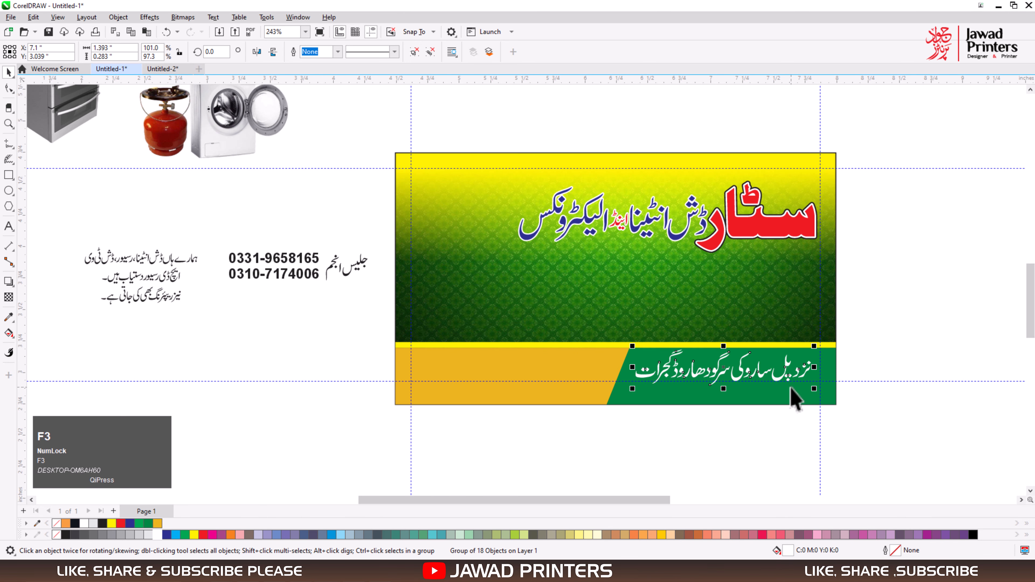
pyautogui.moveTo(216, 238); pyautogui.dragTo(386, 309)
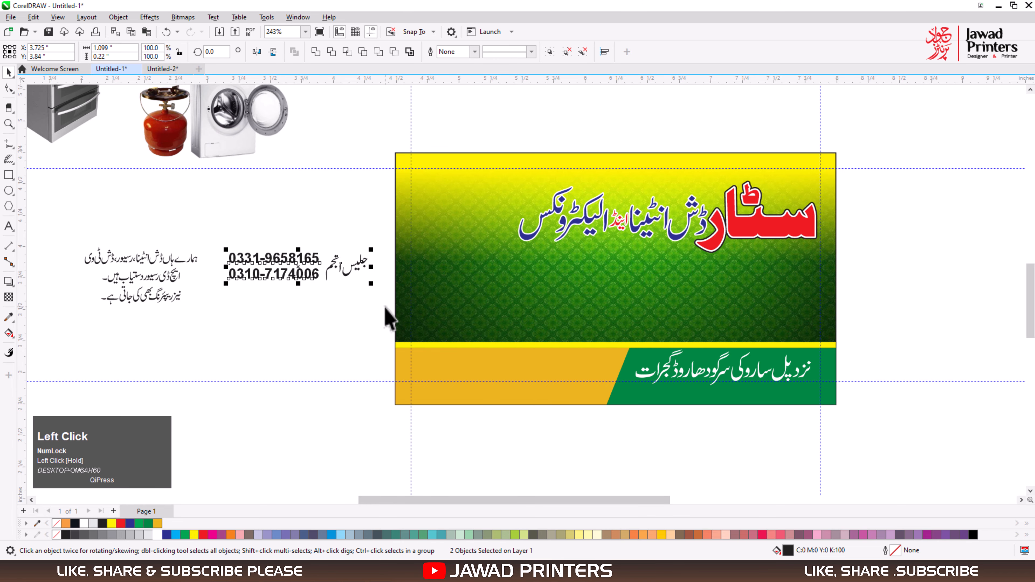
pyautogui.moveTo(328, 268); pyautogui.dragTo(550, 368)
# Enlarge the contact name and phone numbers together to about 1.23 by 0.25 in inside the golden panel.
pyautogui.press('F2')
pyautogui.moveTo(382, 319); pyautogui.dragTo(672, 433)
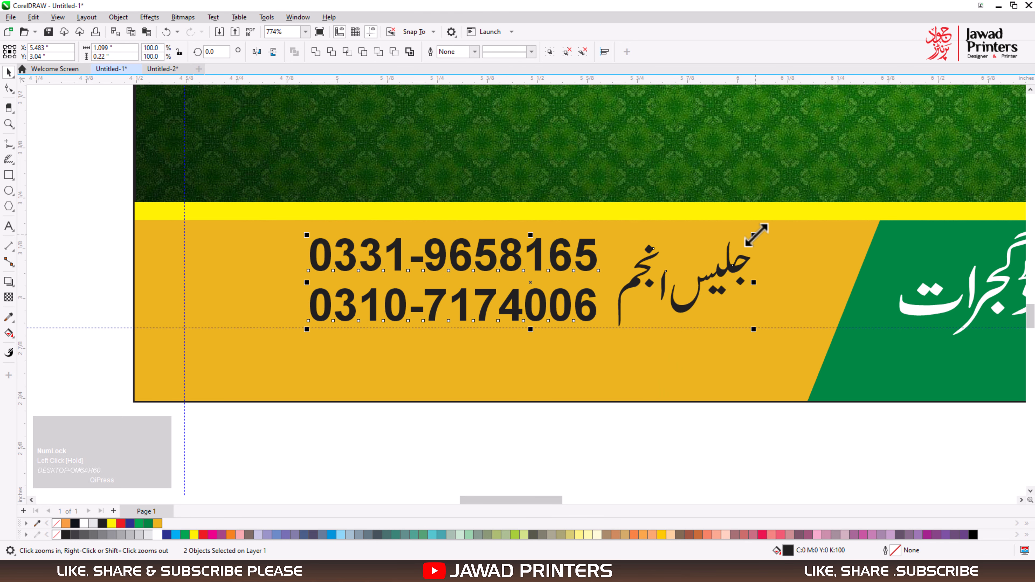
pyautogui.moveTo(753, 236); pyautogui.dragTo(789, 228)
pyautogui.moveTo(294, 335); pyautogui.dragTo(287, 337)
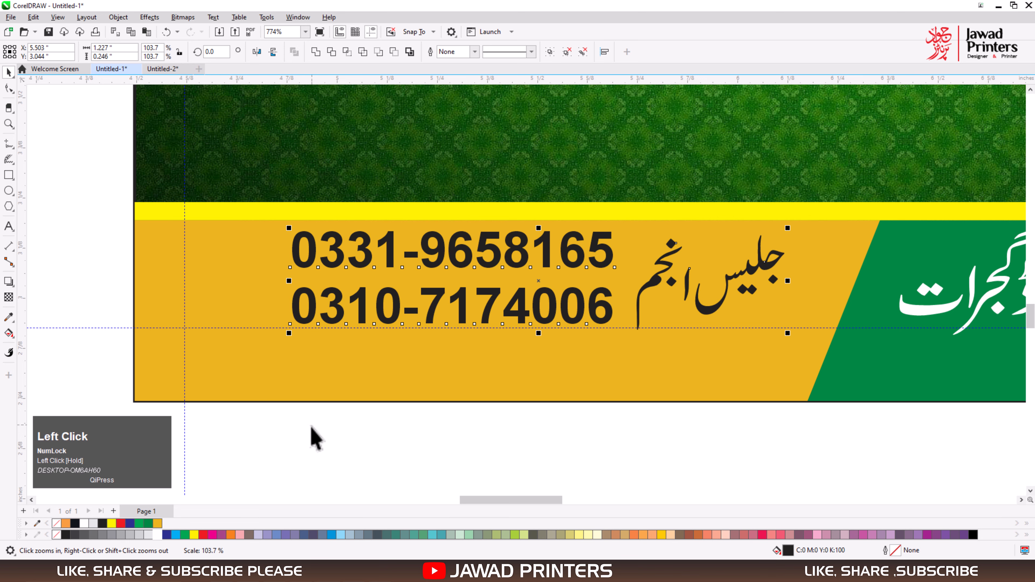
# Fill the Urdu contact name on the golden panel blue and give it a white 0.02 in outline behind the fill.
pyautogui.moveTo(249, 445); pyautogui.dragTo(644, 152)
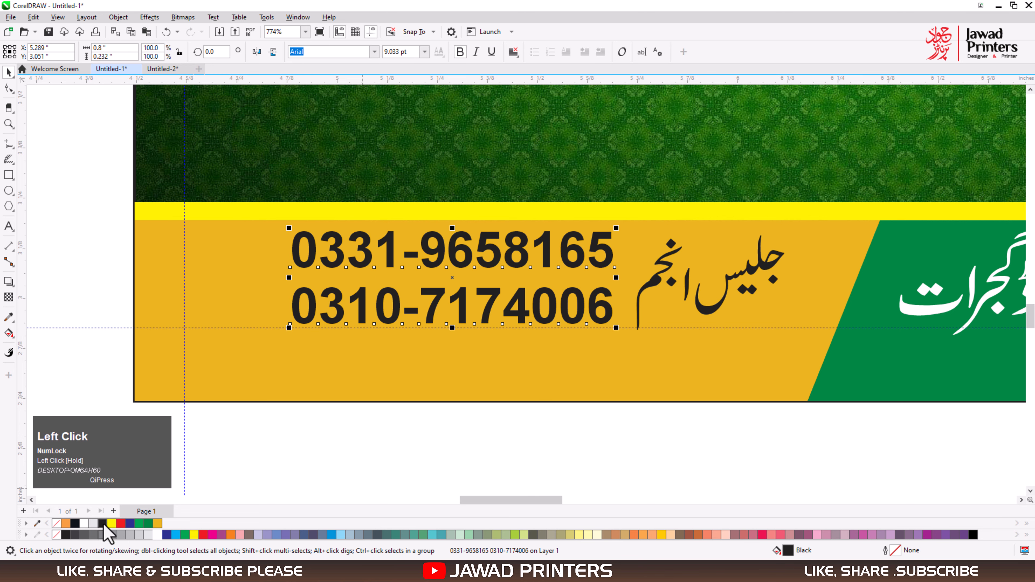
pyautogui.moveTo(597, 434); pyautogui.dragTo(843, 216)
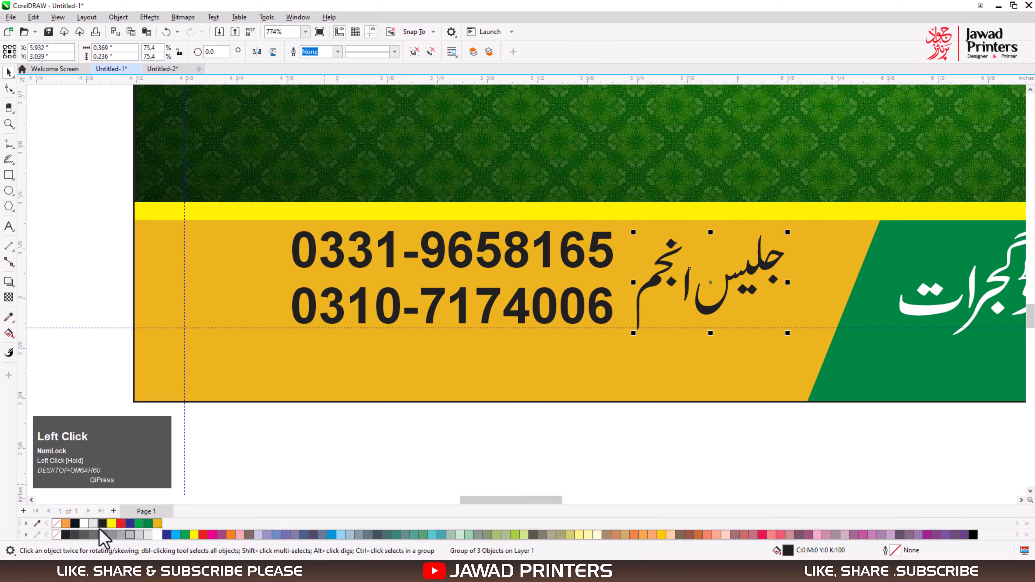
pyautogui.click(130, 523)
pyautogui.rightClick(156, 535)
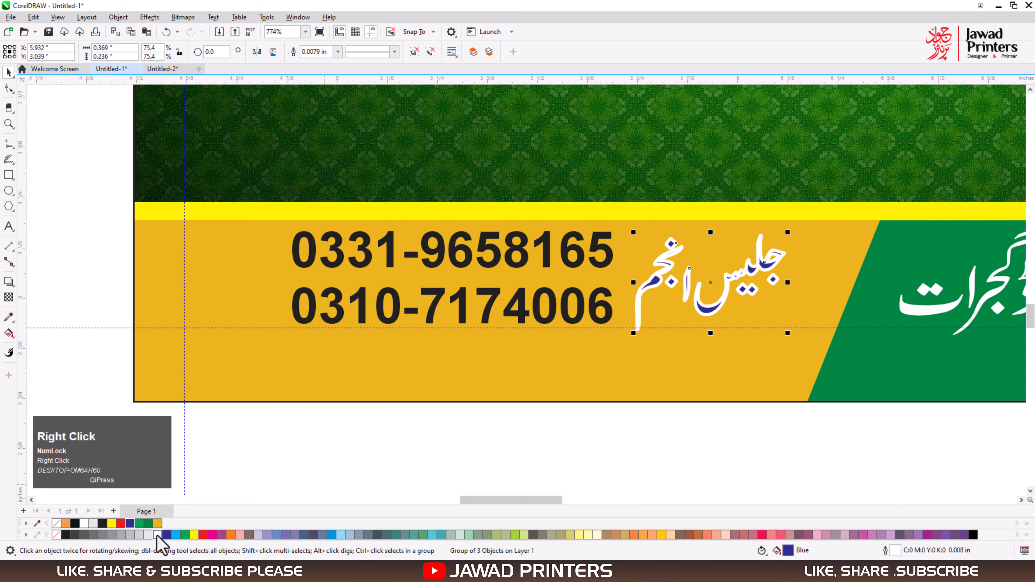
pyautogui.press('F12')
pyautogui.write('0.')
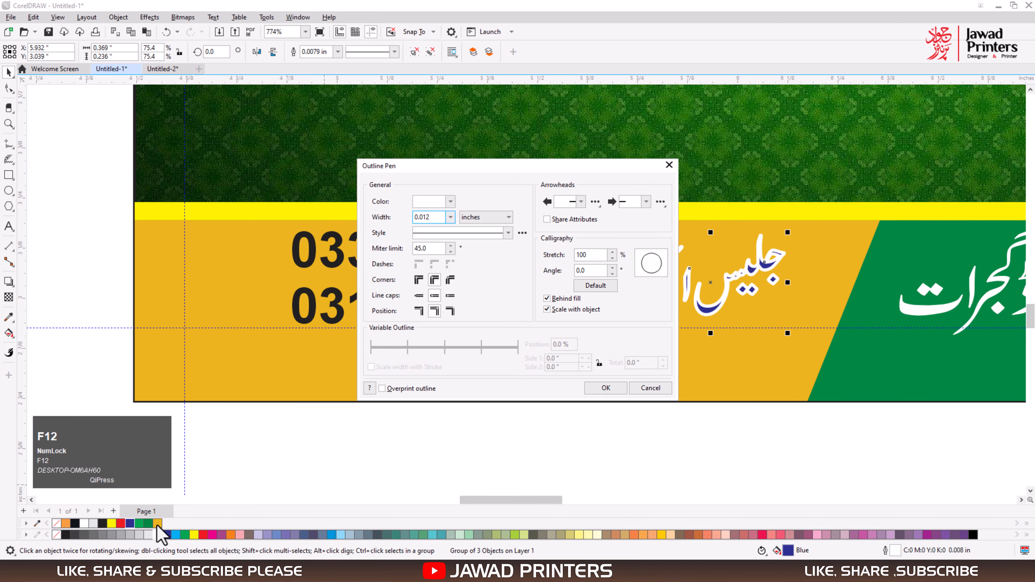
pyautogui.write('012')
pyautogui.press('BackSpace')
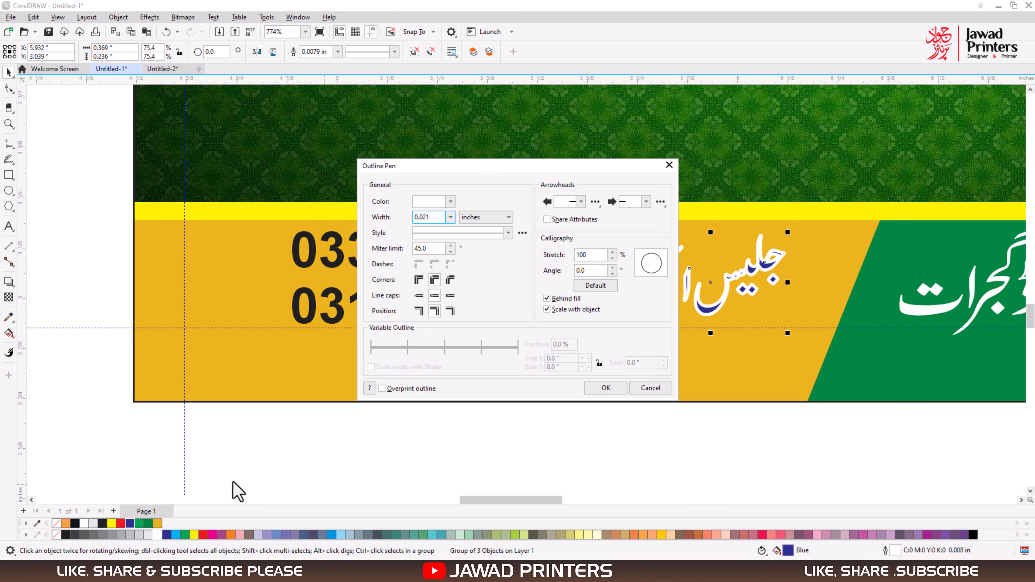
pyautogui.click(608, 390)
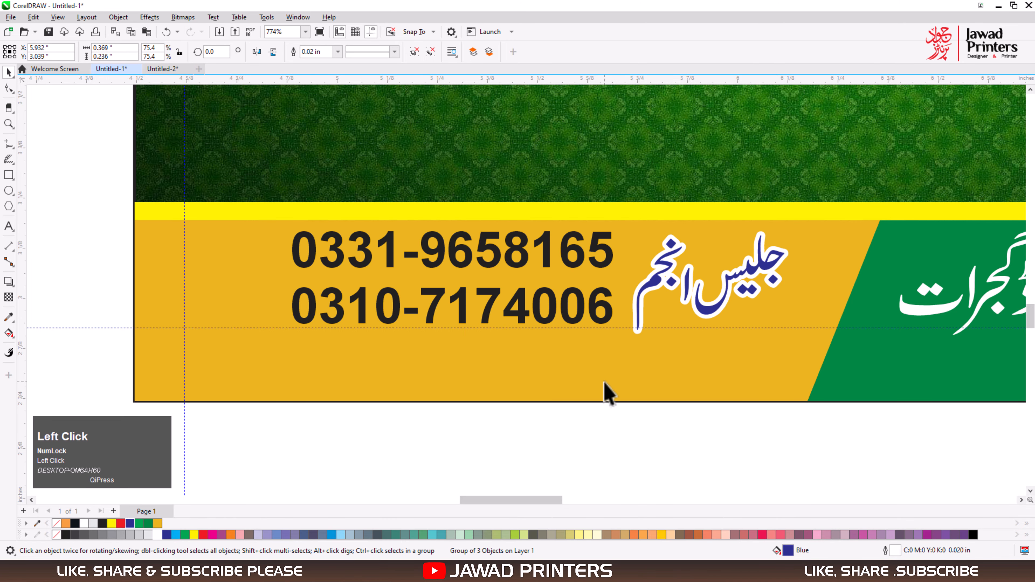
# Set the contact name's outline width to 0.015 in and leave nothing selected.
pyautogui.press('F12')
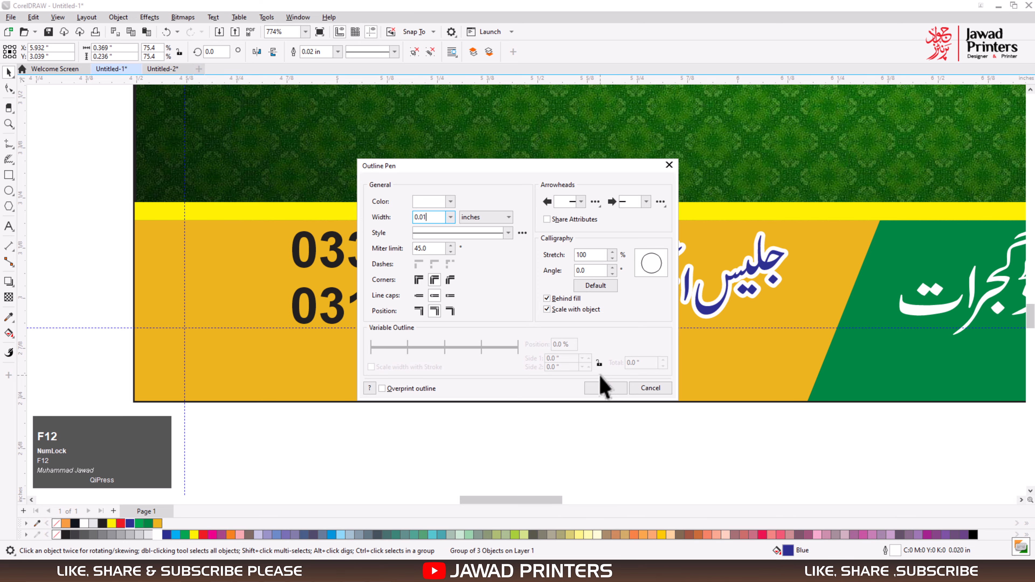
pyautogui.write('0.0155')
pyautogui.click(602, 379)
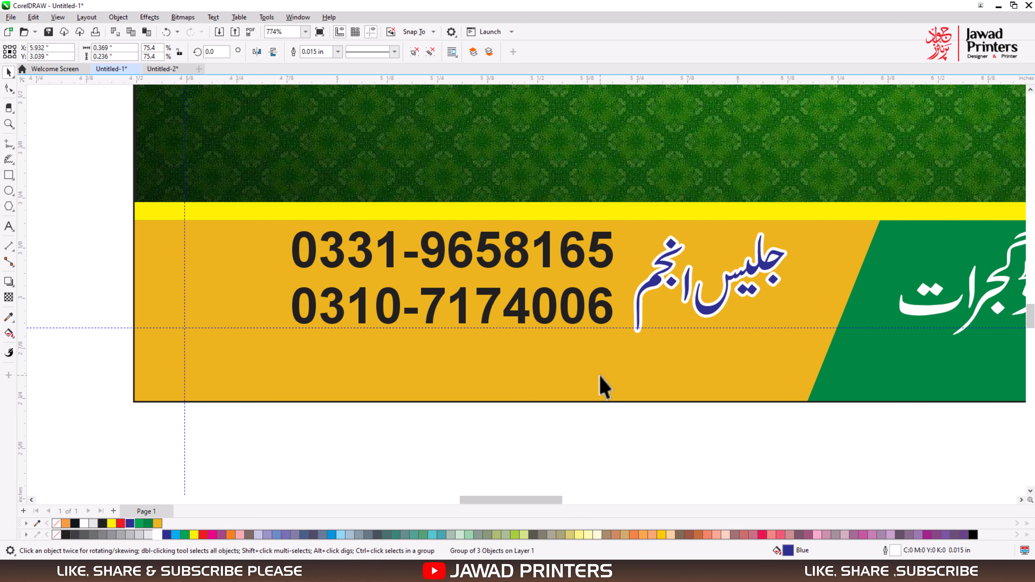
pyautogui.click(553, 323)
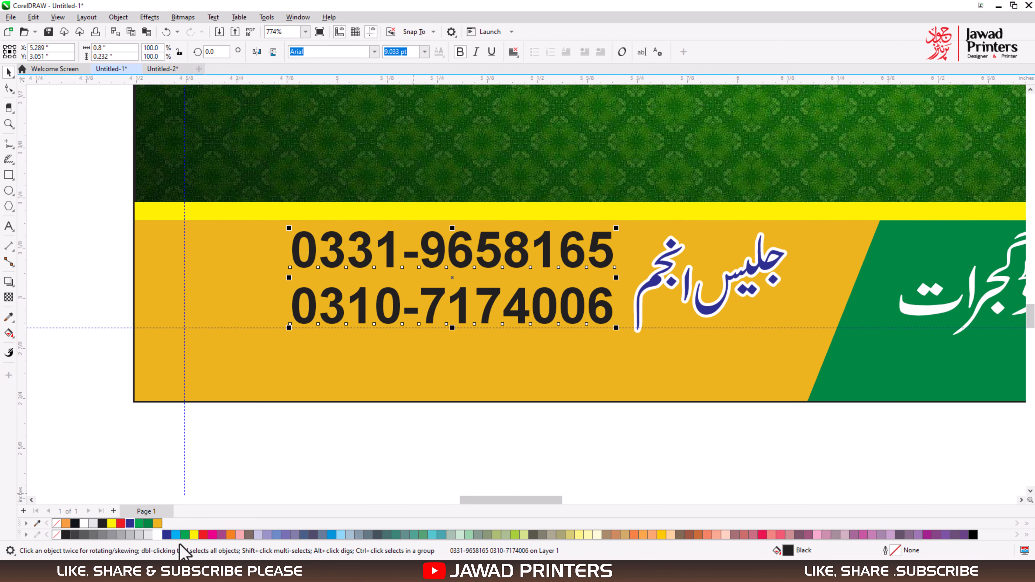
pyautogui.press('F4')
pyautogui.click(489, 437)
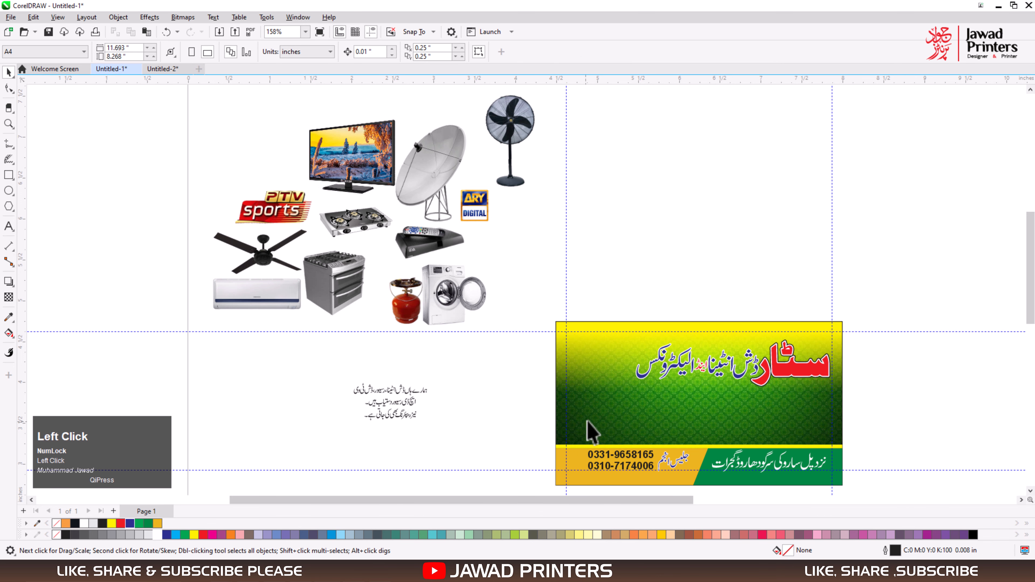
# Draw a rectangle about 1.03 by 0.61 in against the card's right edge, between the heading and the yellow strip.
pyautogui.moveTo(383, 354); pyautogui.dragTo(919, 496)
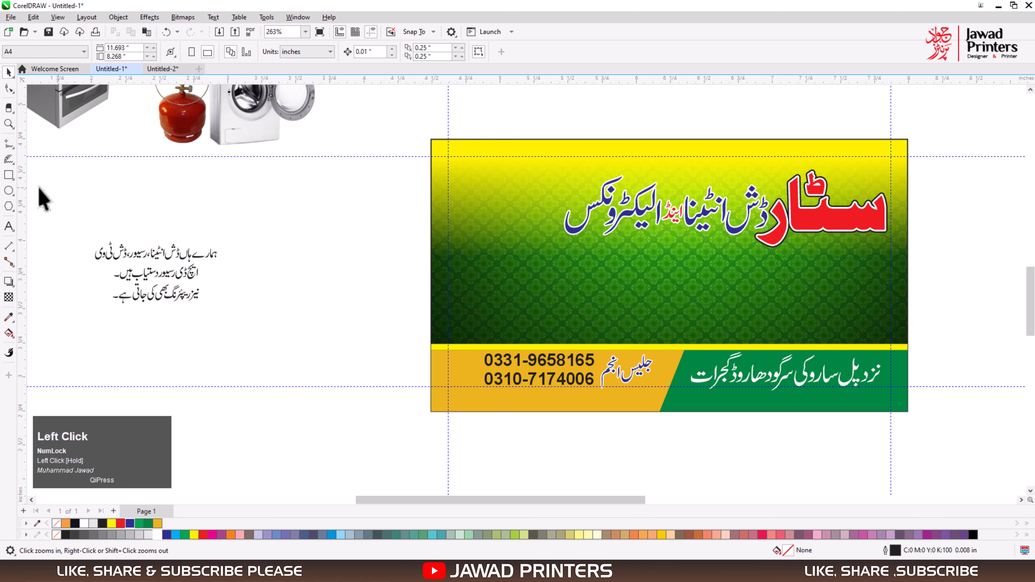
pyautogui.click(8, 175)
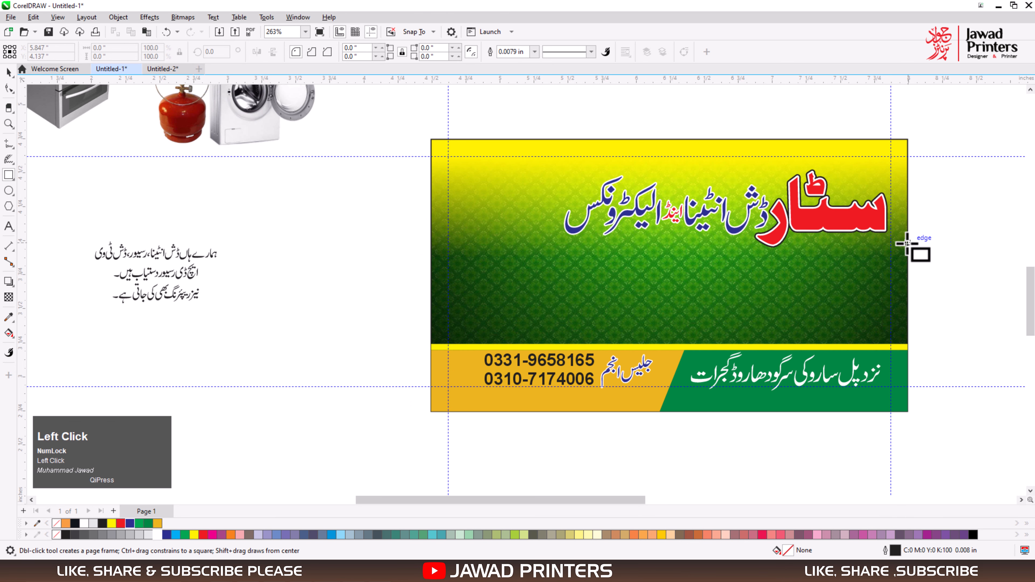
pyautogui.moveTo(907, 243)
pyautogui.mouseDown()
pyautogui.moveTo(880, 286)
pyautogui.moveTo(793, 331)
pyautogui.moveTo(765, 327)
pyautogui.mouseUp()
pyautogui.press('space')
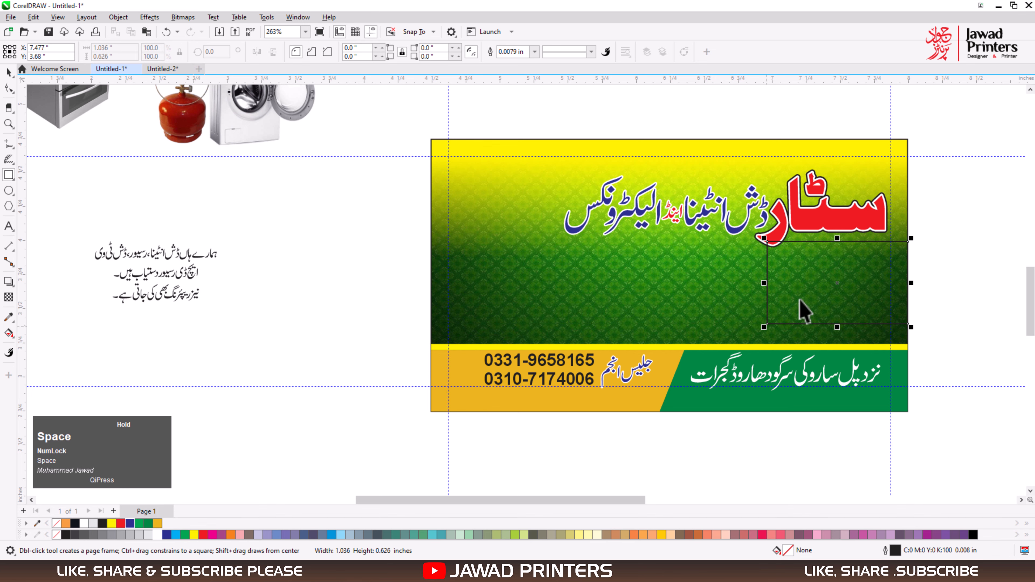
pyautogui.moveTo(837, 283); pyautogui.dragTo(838, 292)
pyautogui.press('F2')
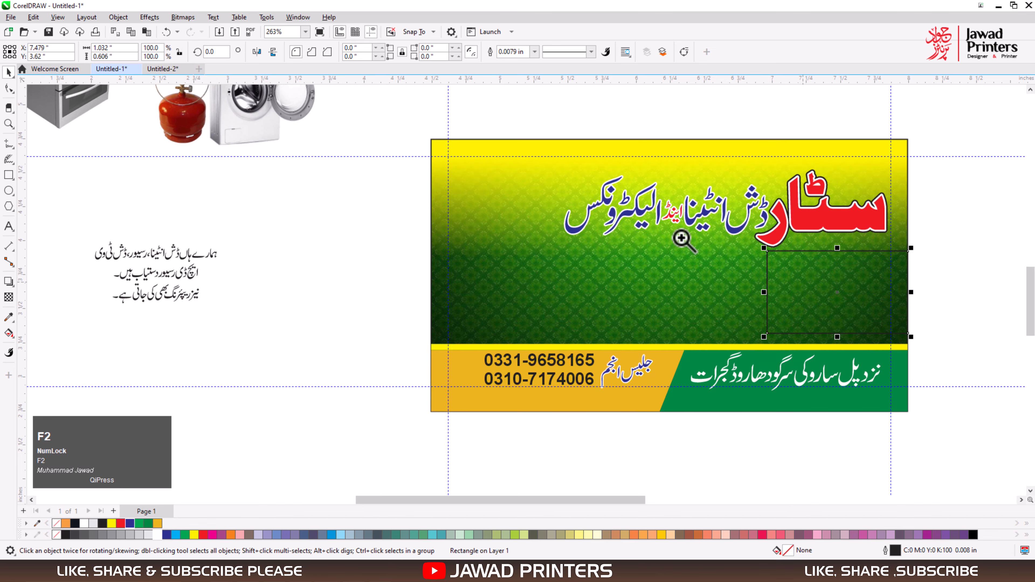
pyautogui.moveTo(681, 238); pyautogui.dragTo(918, 278)
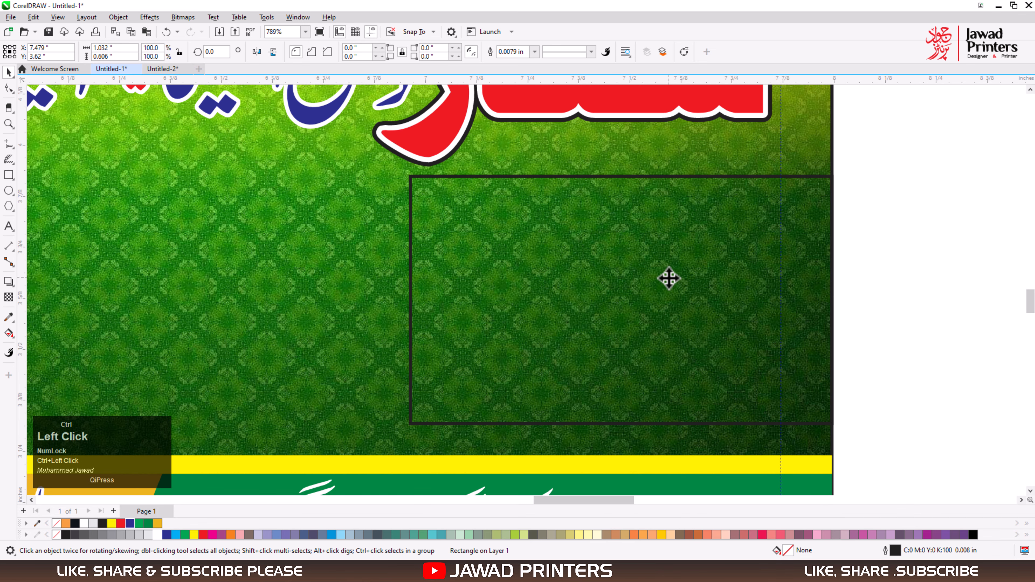
pyautogui.moveTo(669, 278); pyautogui.dragTo(669, 282)
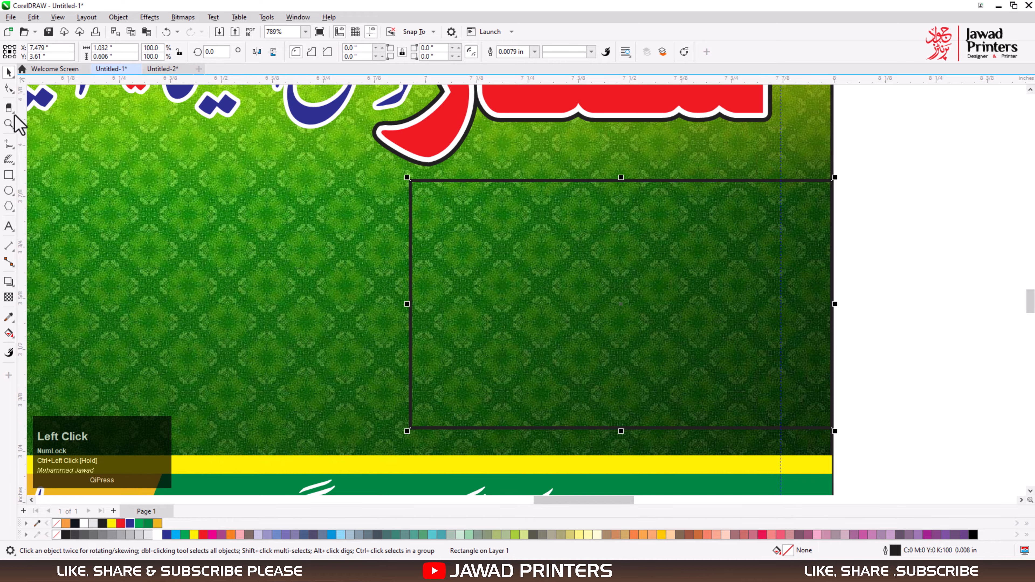
# Round the rectangle's two left corners to about 0.047 in and keep the two right corners square.
pyautogui.click(9, 89)
pyautogui.moveTo(411, 180); pyautogui.dragTo(430, 200)
pyautogui.press('space')
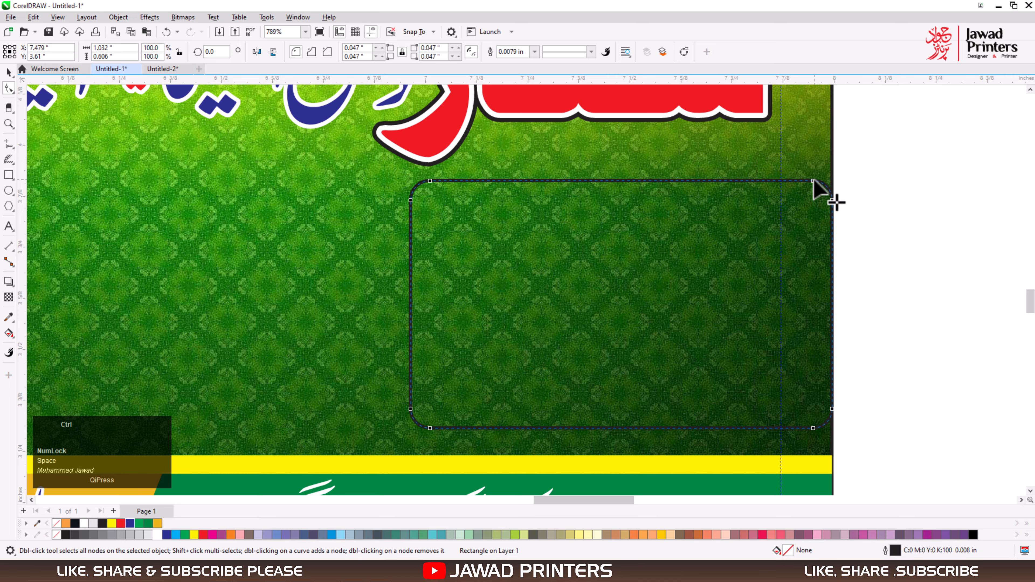
pyautogui.moveTo(814, 181); pyautogui.dragTo(881, 175)
pyautogui.moveTo(814, 429); pyautogui.dragTo(865, 462)
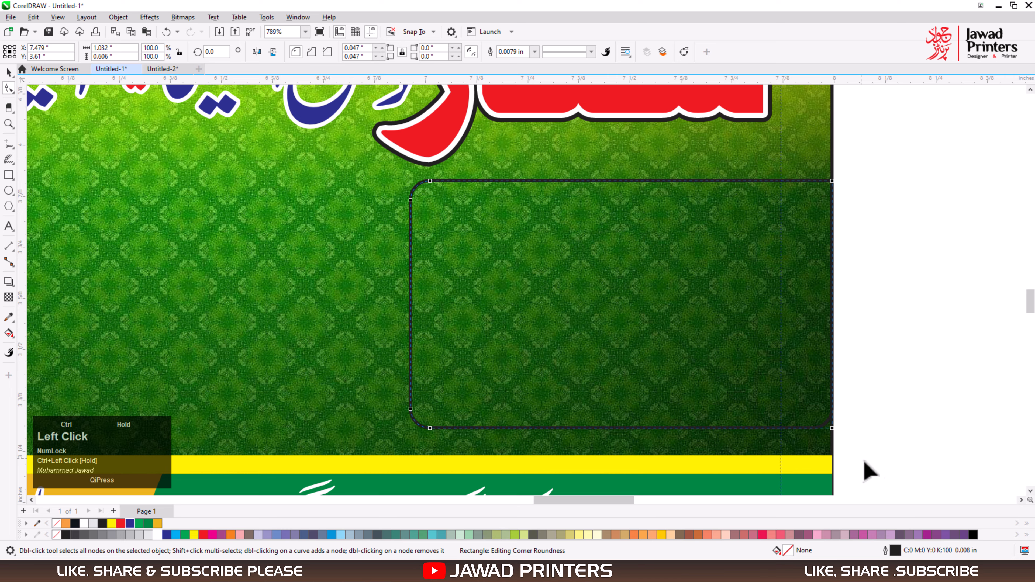
pyautogui.press('space')
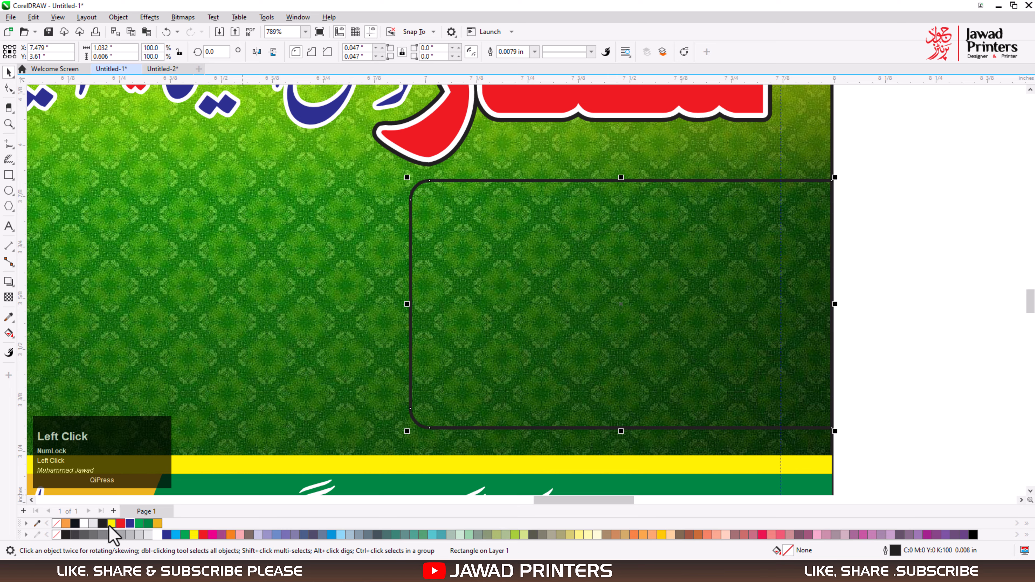
# Fill the rectangle yellow without an outline and stretch it leftwards to about 1.2 in wide.
pyautogui.click(110, 525)
pyautogui.rightClick(59, 532)
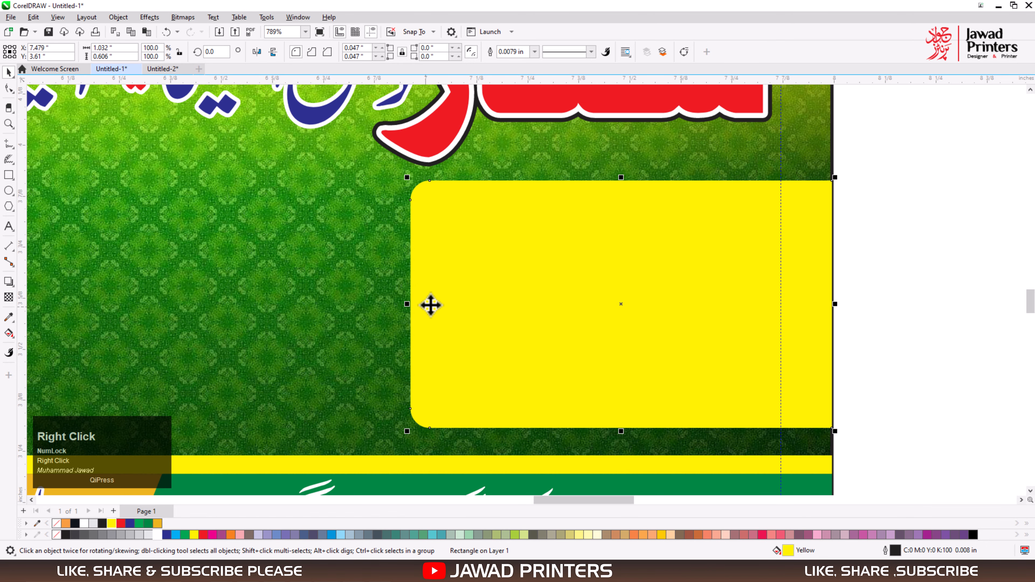
pyautogui.moveTo(407, 305); pyautogui.dragTo(340, 308)
pyautogui.press('F3')
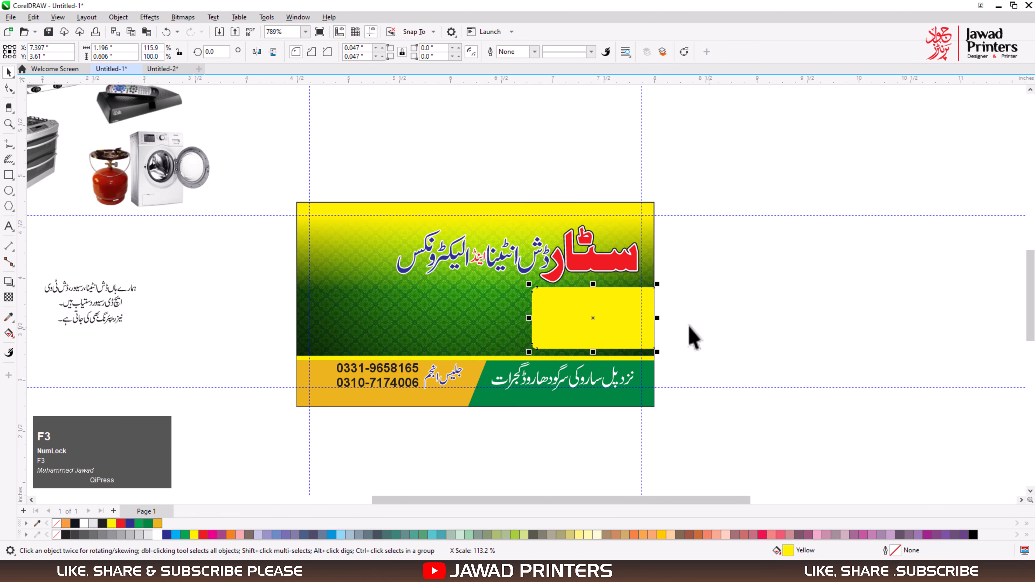
# Move the three-line Urdu services text onto the yellow box and bring it to the front.
pyautogui.moveTo(172, 262); pyautogui.dragTo(32, 344)
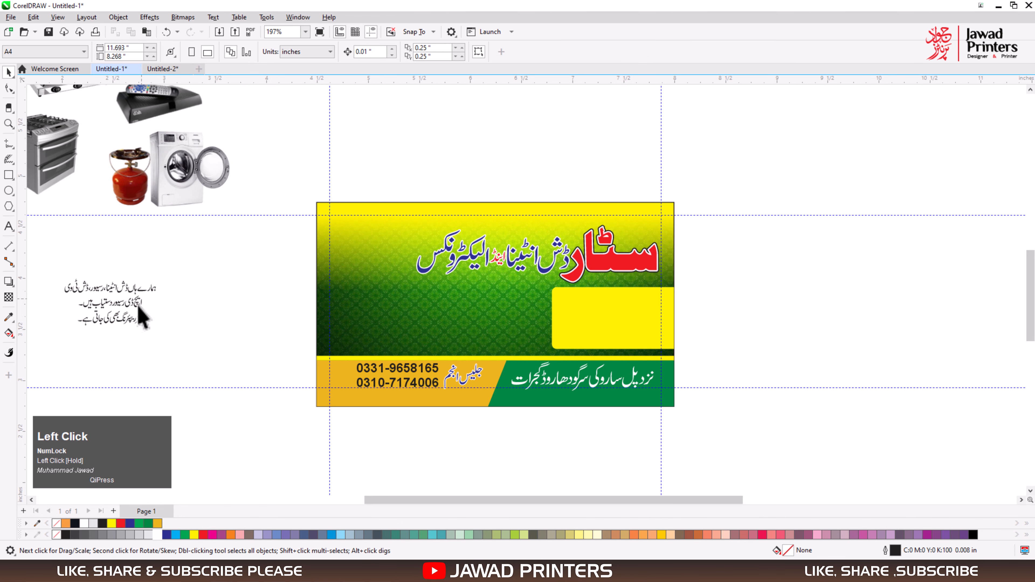
pyautogui.moveTo(121, 305); pyautogui.dragTo(740, 318)
pyautogui.press('F2')
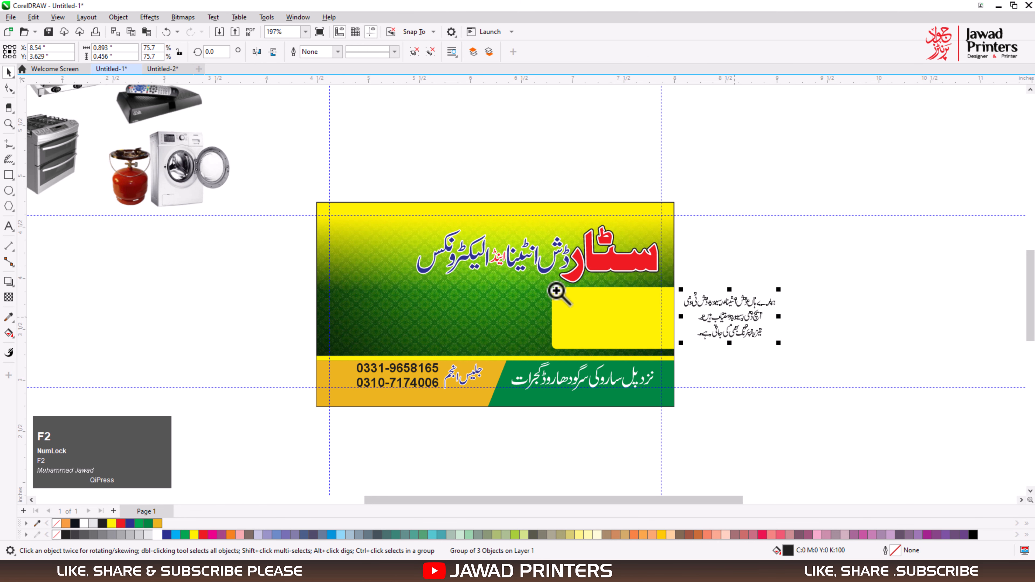
pyautogui.moveTo(514, 270); pyautogui.dragTo(864, 398)
pyautogui.hotkey('shift', 'pageup')
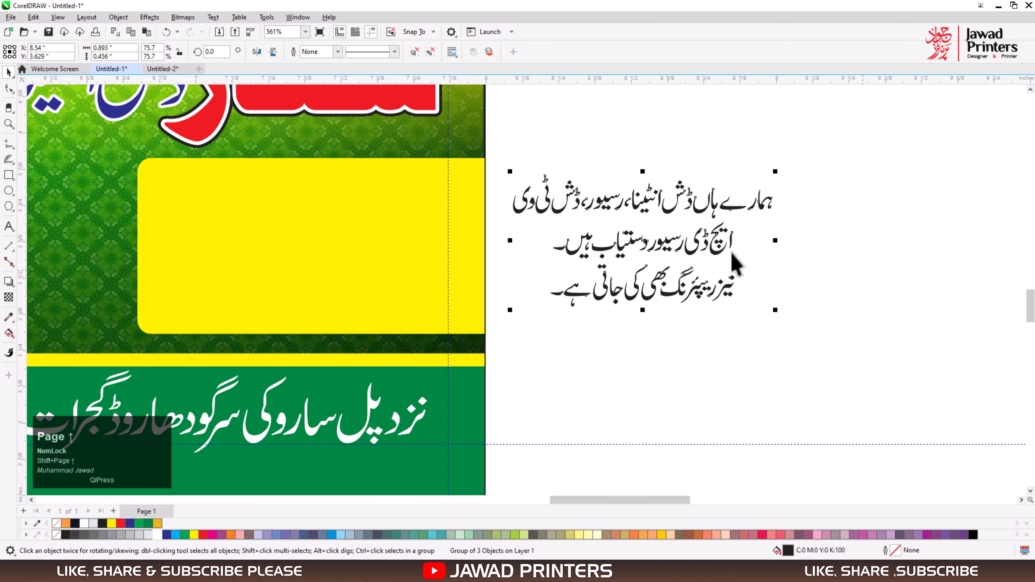
pyautogui.moveTo(729, 238); pyautogui.dragTo(398, 231)
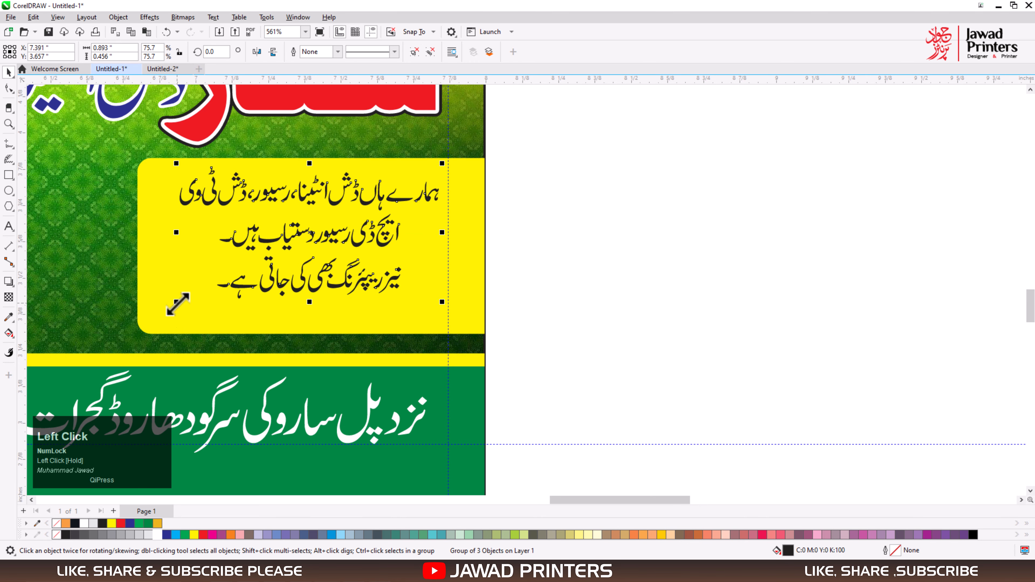
# Enlarge the services text to about 1.01 by 0.51 in and centre it vertically within the yellow box.
pyautogui.moveTo(178, 304); pyautogui.dragTo(143, 322)
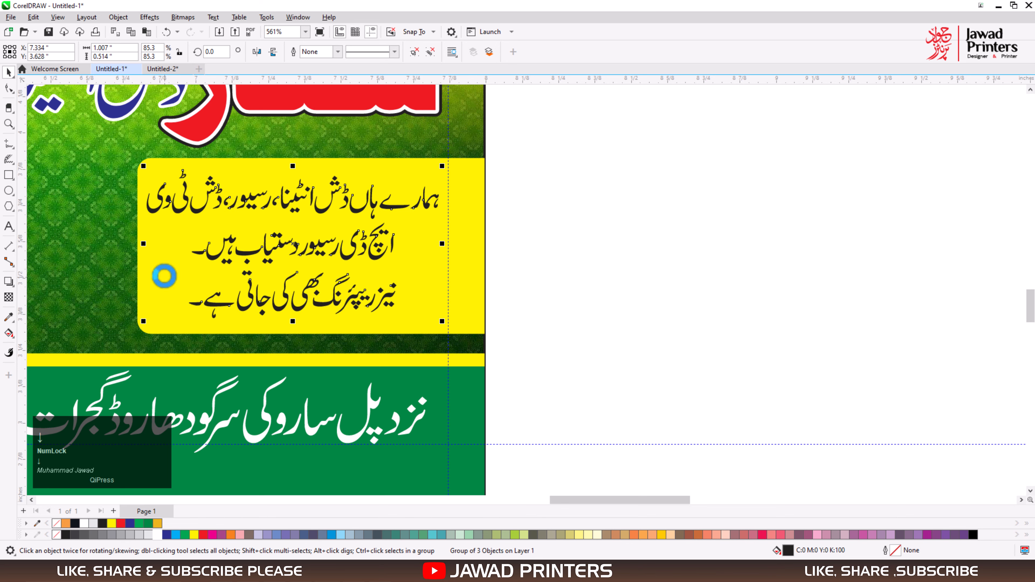
pyautogui.moveTo(164, 276); pyautogui.dragTo(179, 282)
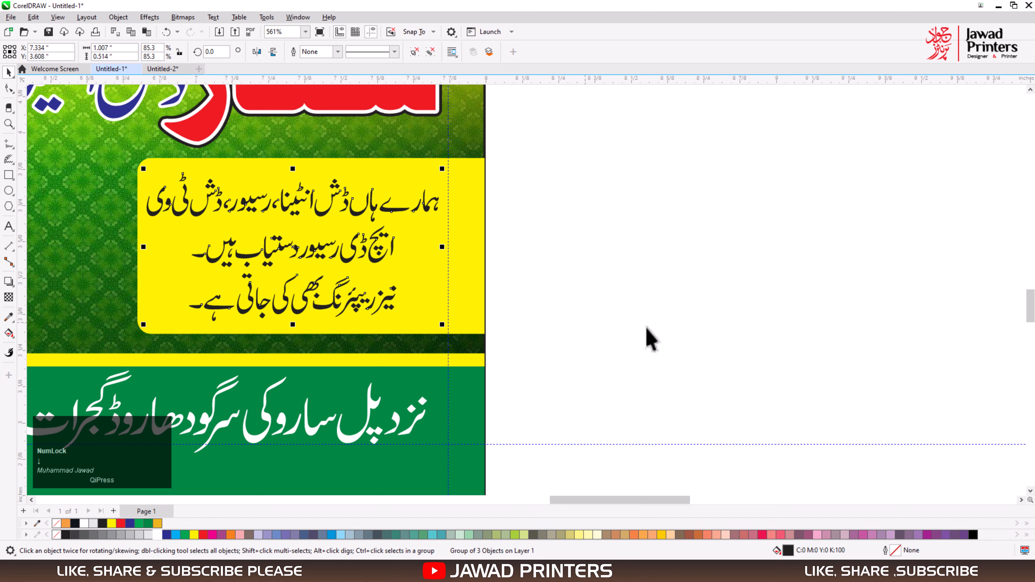
pyautogui.click(681, 345)
pyautogui.press('F4')
pyautogui.click(485, 394)
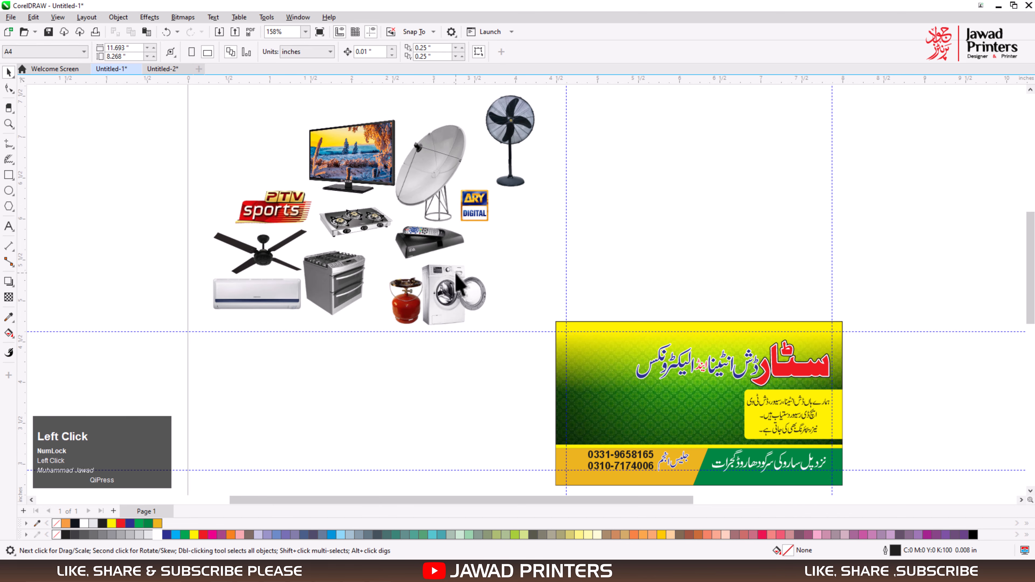
# Shrink all product images together to about 2.03 by 1.44 in and place them just left of the card.
pyautogui.scroll(-1, 458, 283)
pyautogui.moveTo(210, 95); pyautogui.dragTo(530, 297)
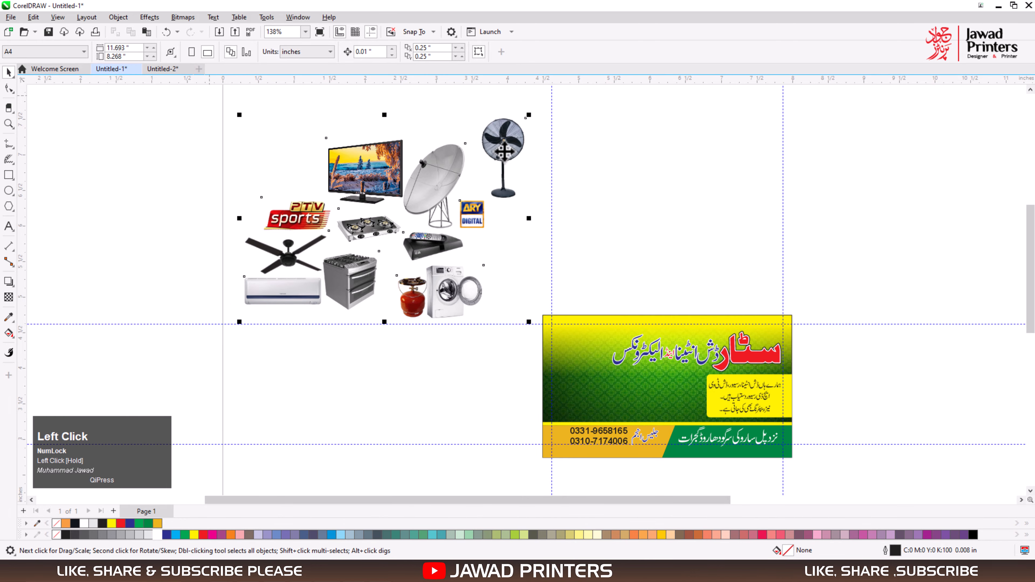
pyautogui.moveTo(505, 153); pyautogui.dragTo(523, 299)
pyautogui.press('F2')
pyautogui.moveTo(207, 226); pyautogui.dragTo(734, 511)
pyautogui.moveTo(647, 434); pyautogui.dragTo(576, 380)
pyautogui.moveTo(515, 293); pyautogui.dragTo(565, 321)
pyautogui.press('F4')
pyautogui.click(339, 474)
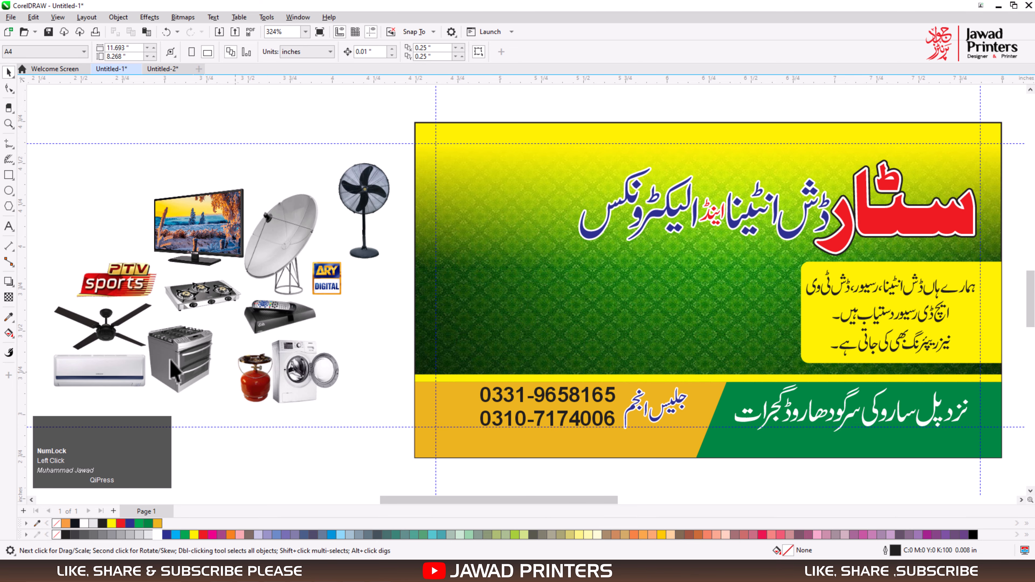
# Undo moving the air conditioner image onto the card and bring all product images to the front.
pyautogui.moveTo(492, 363); pyautogui.dragTo(712, 347)
pyautogui.hotkey('ctrl', 'z')
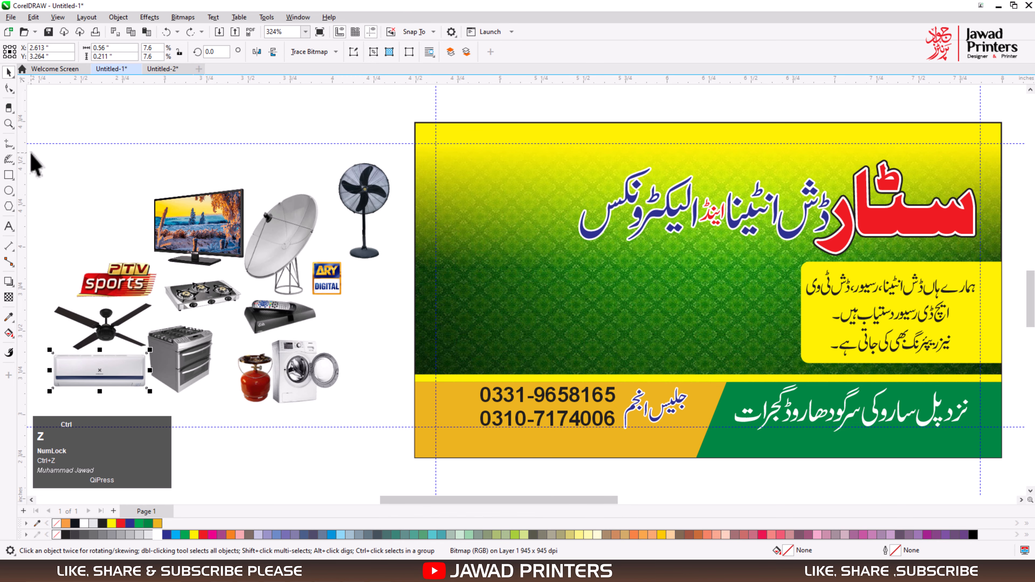
pyautogui.hotkey('ctrl', 'z')
pyautogui.hotkey('ctrl', 'shift', 'z')
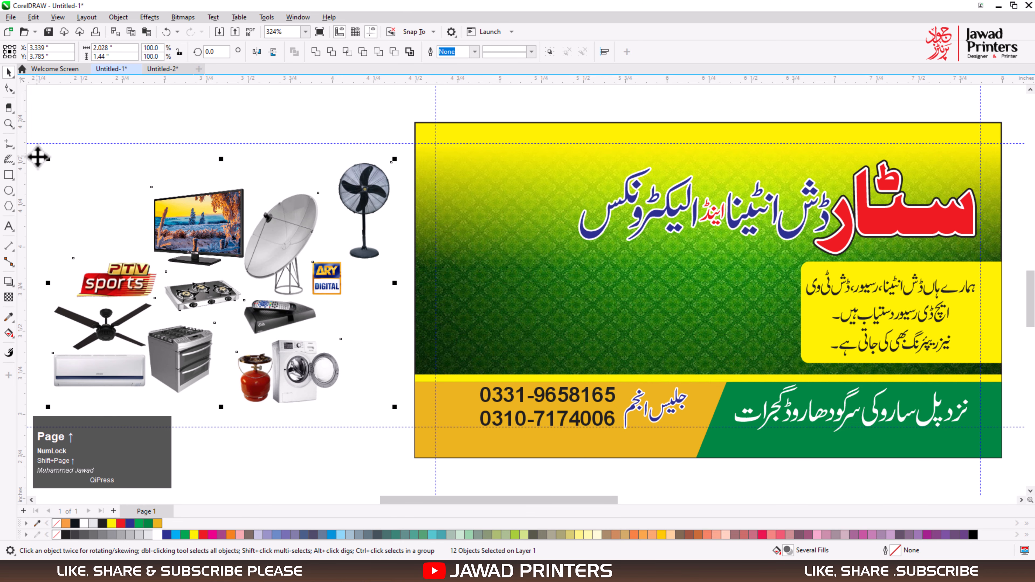
pyautogui.click(294, 137)
# Place the TV at the card's upper left, the dish at about 0.44 by 0.61 in beside the yellow box, and the pedestal fan next to it.
pyautogui.moveTo(223, 243); pyautogui.dragTo(567, 267)
pyautogui.moveTo(290, 249); pyautogui.dragTo(783, 339)
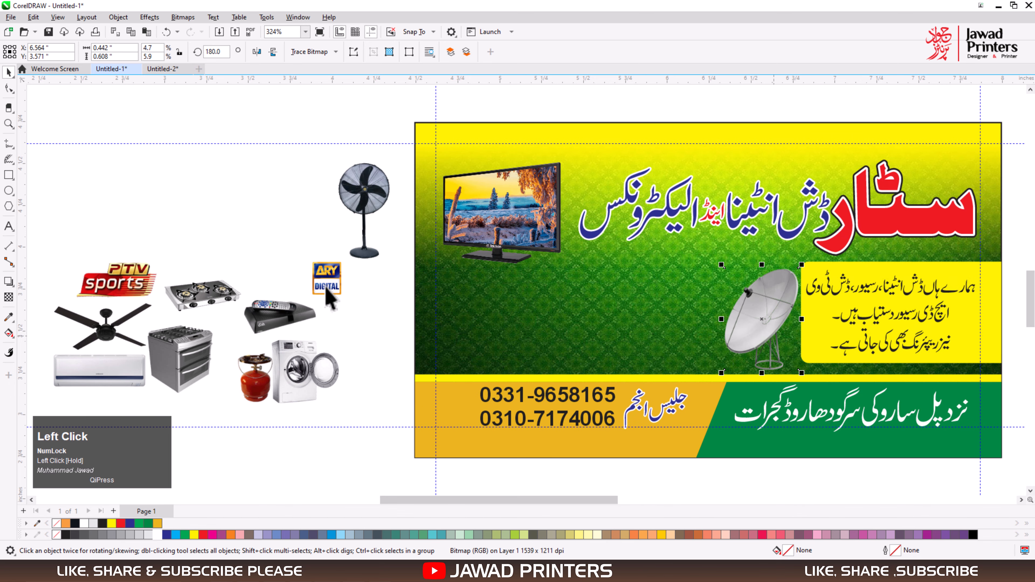
pyautogui.moveTo(369, 208); pyautogui.dragTo(704, 311)
# Place the ARY Digital logo, about 0.17 by 0.20 in, above the dish and the PTV Sports logo, about 0.51 by 0.26 in, beside it.
pyautogui.moveTo(342, 290); pyautogui.dragTo(739, 267)
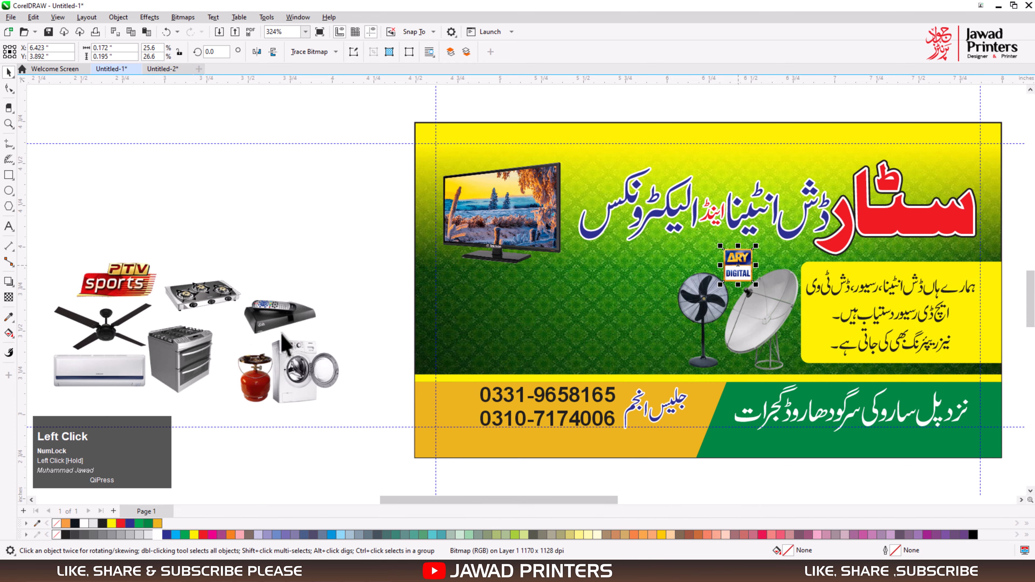
pyautogui.moveTo(149, 283); pyautogui.dragTo(660, 270)
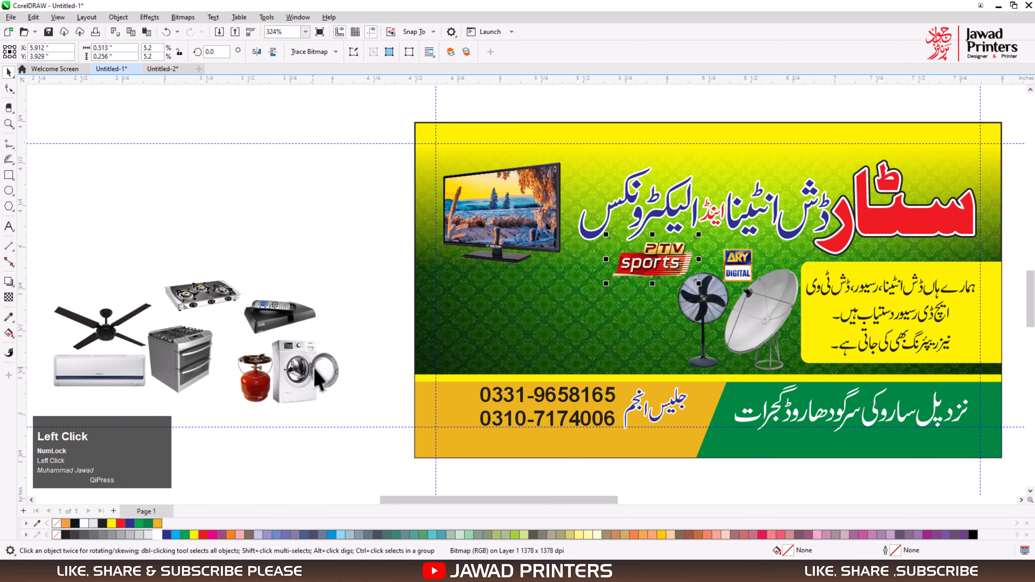
# Arrange the washing machine, oven, air conditioner, gas stove and ceiling fan images across the card's green area, left of the pedestal fan.
pyautogui.moveTo(318, 377); pyautogui.dragTo(656, 331)
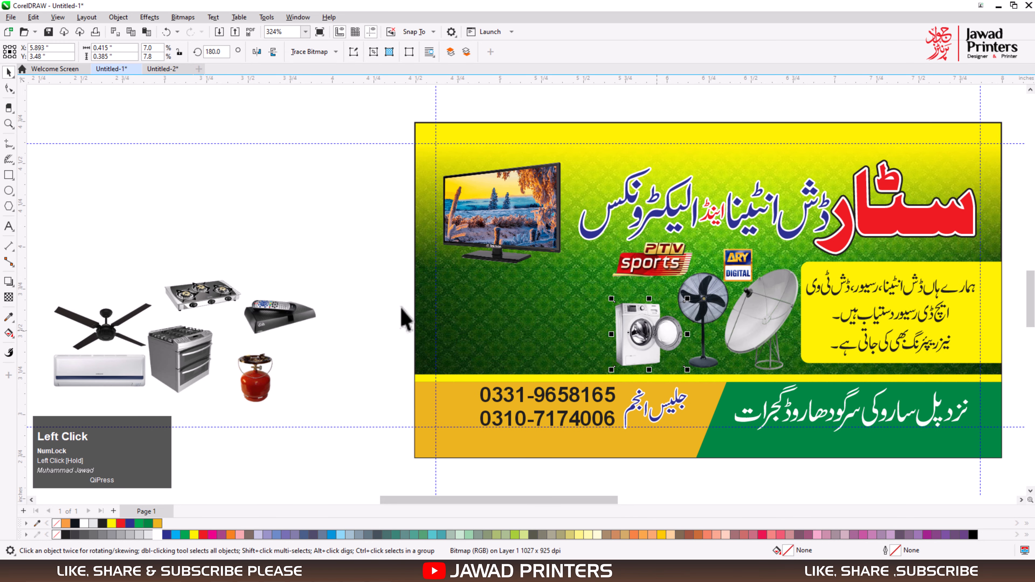
pyautogui.moveTo(203, 358); pyautogui.dragTo(596, 329)
pyautogui.moveTo(130, 377); pyautogui.dragTo(551, 321)
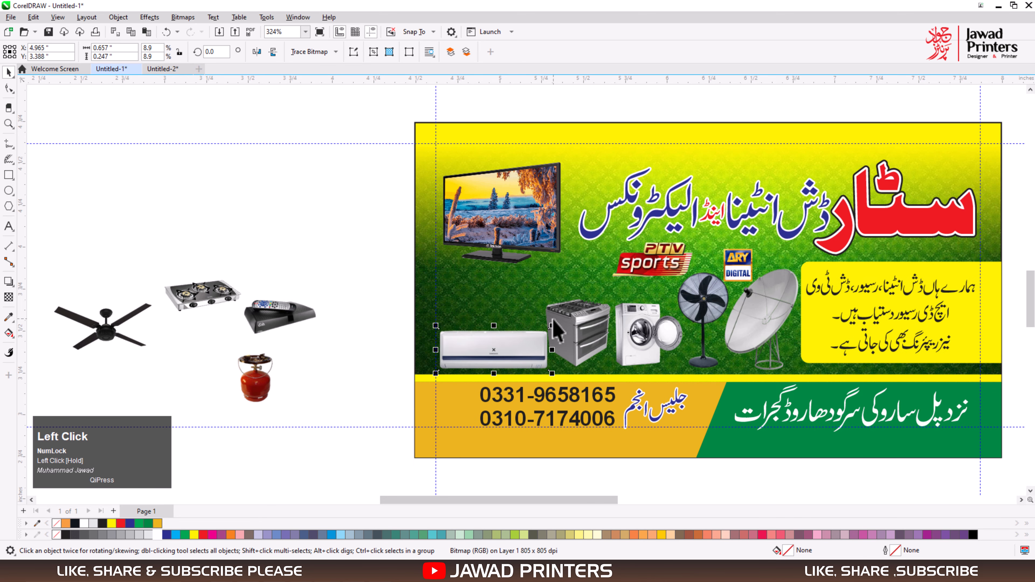
pyautogui.moveTo(196, 304); pyautogui.dragTo(481, 311)
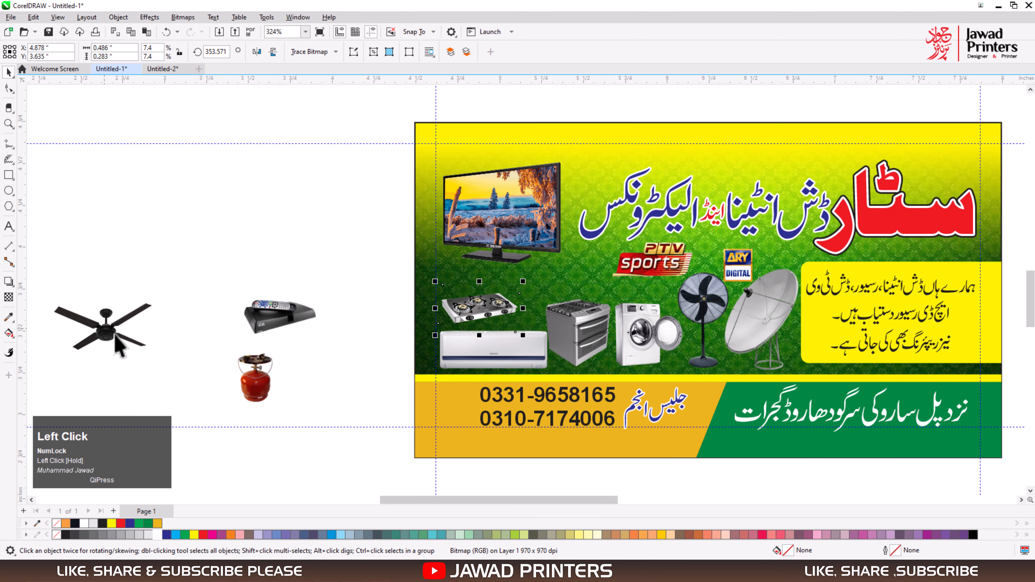
pyautogui.moveTo(116, 342); pyautogui.dragTo(580, 287)
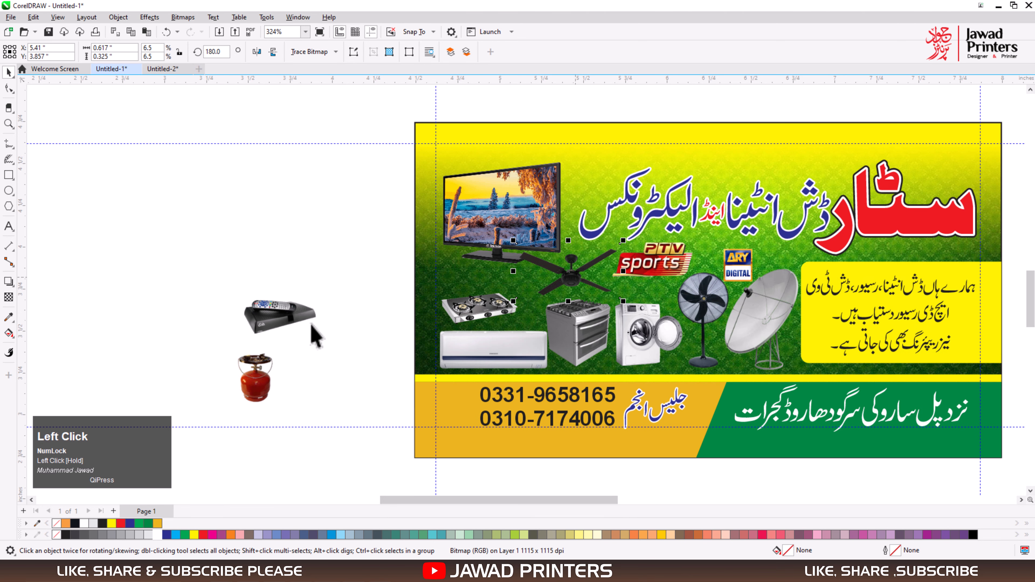
# Place the receiver with remote below the TV and the red gas cylinder between the stove and the oven.
pyautogui.moveTo(476, 287); pyautogui.dragTo(481, 276)
pyautogui.moveTo(270, 381); pyautogui.dragTo(527, 307)
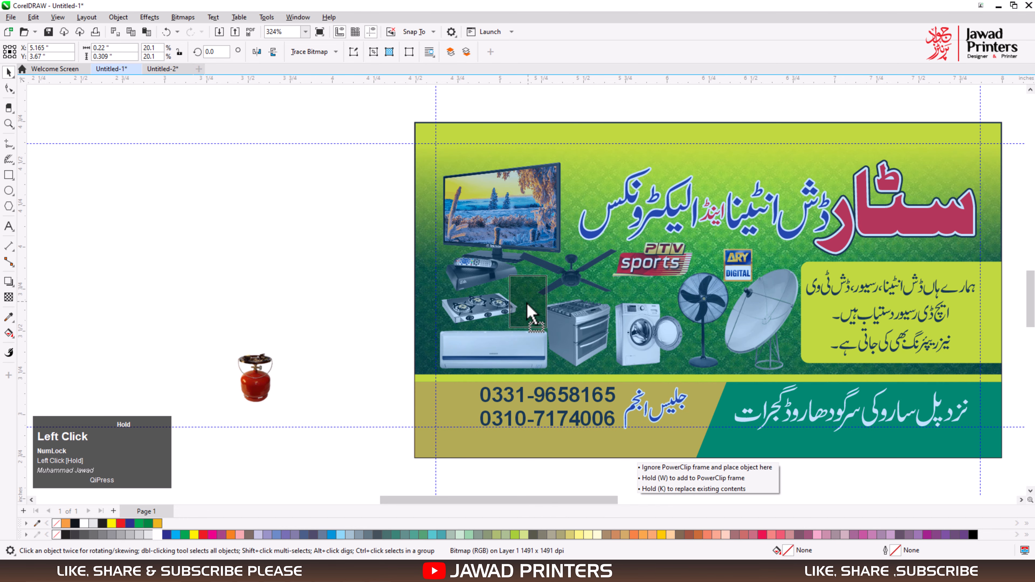
pyautogui.press('F2')
pyautogui.moveTo(393, 241); pyautogui.dragTo(610, 373)
pyautogui.moveTo(582, 341); pyautogui.dragTo(598, 356)
pyautogui.press('F4')
pyautogui.click(144, 298)
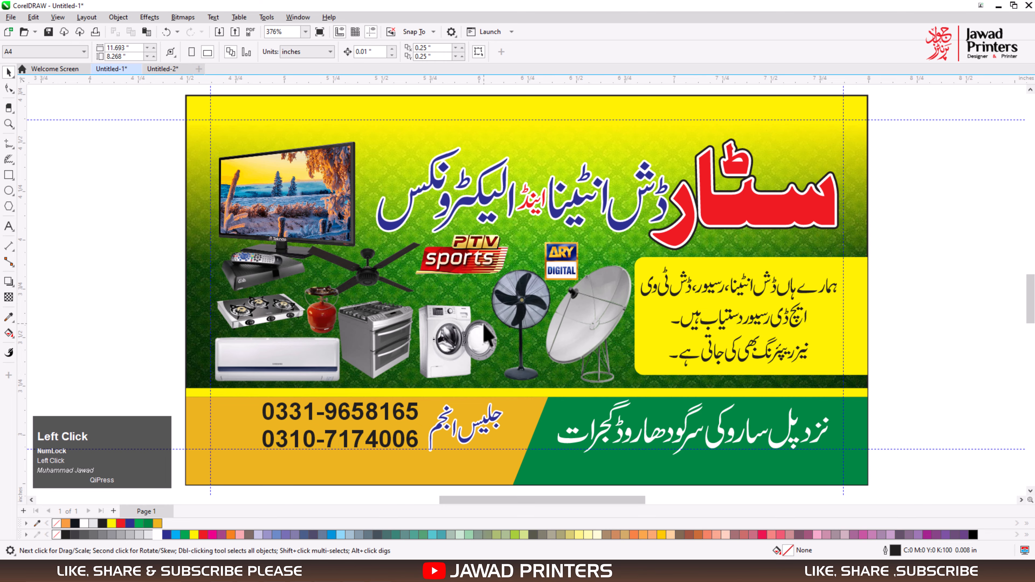
# Enlarge the whole Urdu heading to about 2.44 by 0.55 in and nudge it up slightly.
pyautogui.moveTo(769, 209); pyautogui.dragTo(353, 261)
pyautogui.moveTo(375, 138)
pyautogui.mouseDown()
pyautogui.moveTo(347, 132)
pyautogui.moveTo(356, 135)
pyautogui.mouseUp()
pyautogui.press('Up')
pyautogui.press('Up')
pyautogui.press('Up')
pyautogui.press('Up')
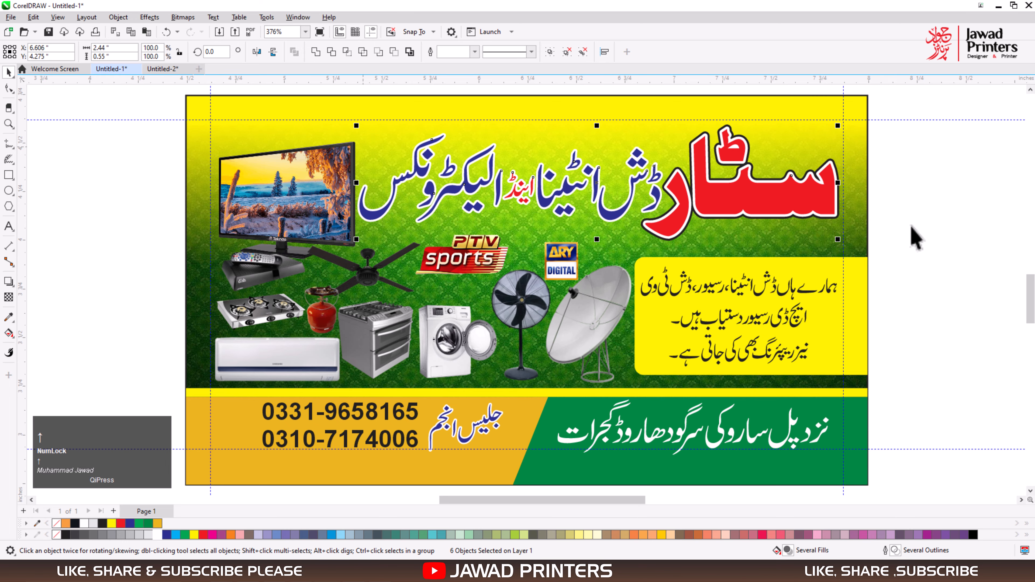
# Reduce the height of the yellow services box together with its text to about 95%.
pyautogui.click(918, 239)
pyautogui.moveTo(910, 248); pyautogui.dragTo(631, 385)
pyautogui.moveTo(751, 379); pyautogui.dragTo(752, 374)
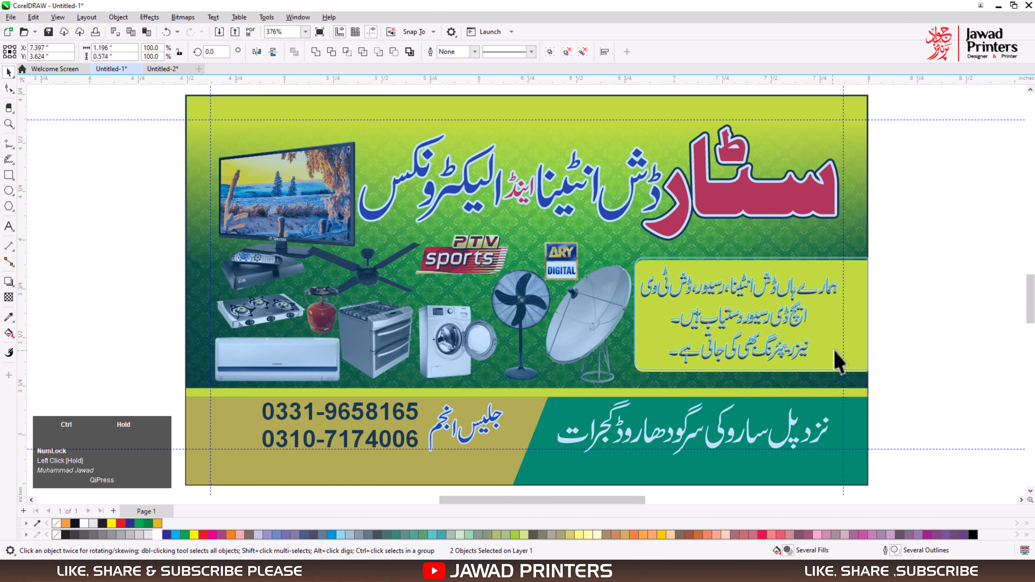
pyautogui.click(728, 426)
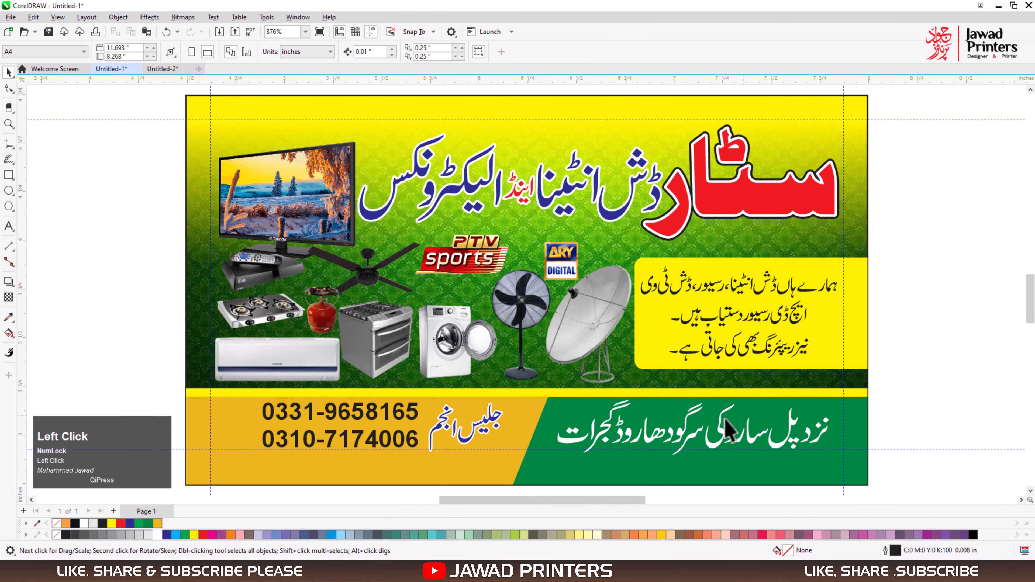
# Nudge the thin yellow strip above the contact panels upward by three small increments.
pyautogui.moveTo(913, 376); pyautogui.dragTo(58, 433)
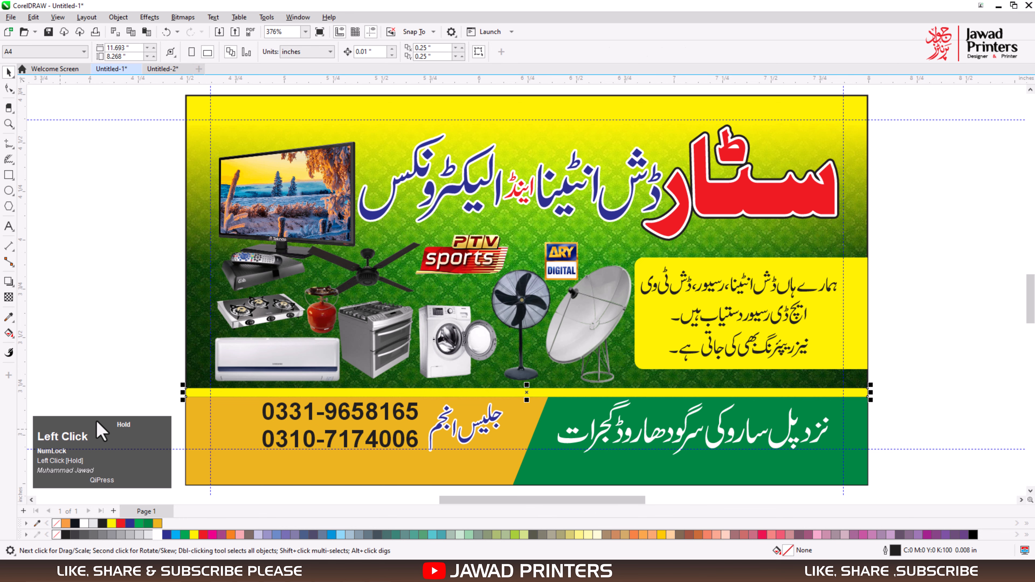
pyautogui.press('Up')
pyautogui.press('Up')
pyautogui.press('Up')
# Raise the top nodes of the orange and green contact panels to meet the yellow strip, moving the green ones 0.030 in.
pyautogui.press('F2')
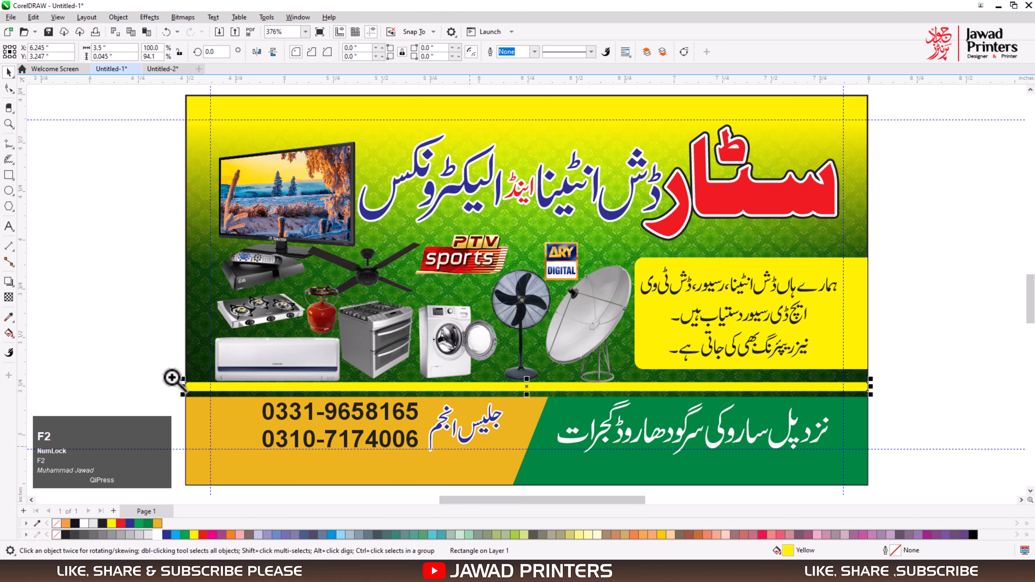
pyautogui.click(753, 481)
pyautogui.click(471, 318)
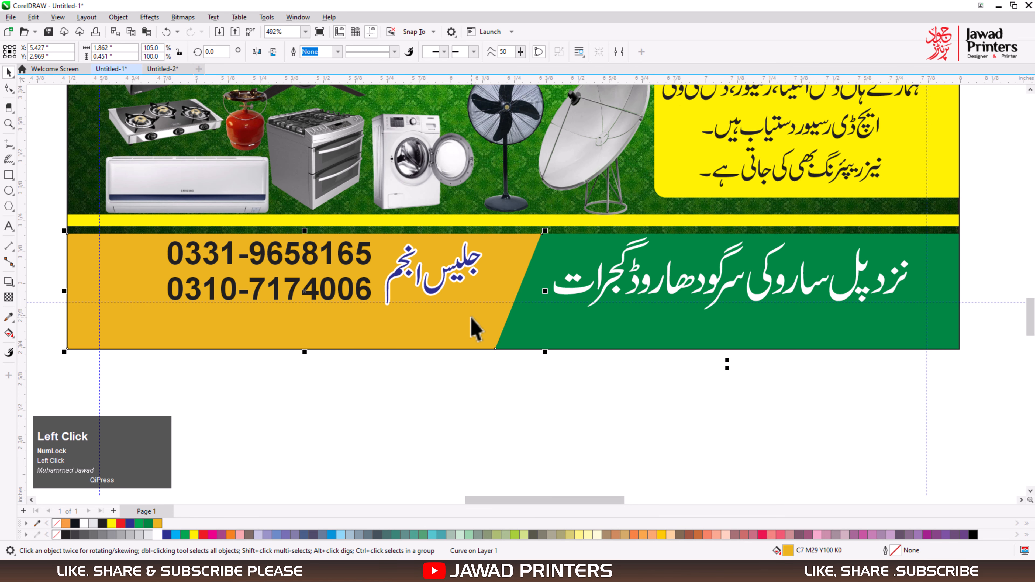
pyautogui.press('space')
pyautogui.moveTo(25, 198); pyautogui.dragTo(543, 226)
pyautogui.click(542, 235)
pyautogui.click(546, 328)
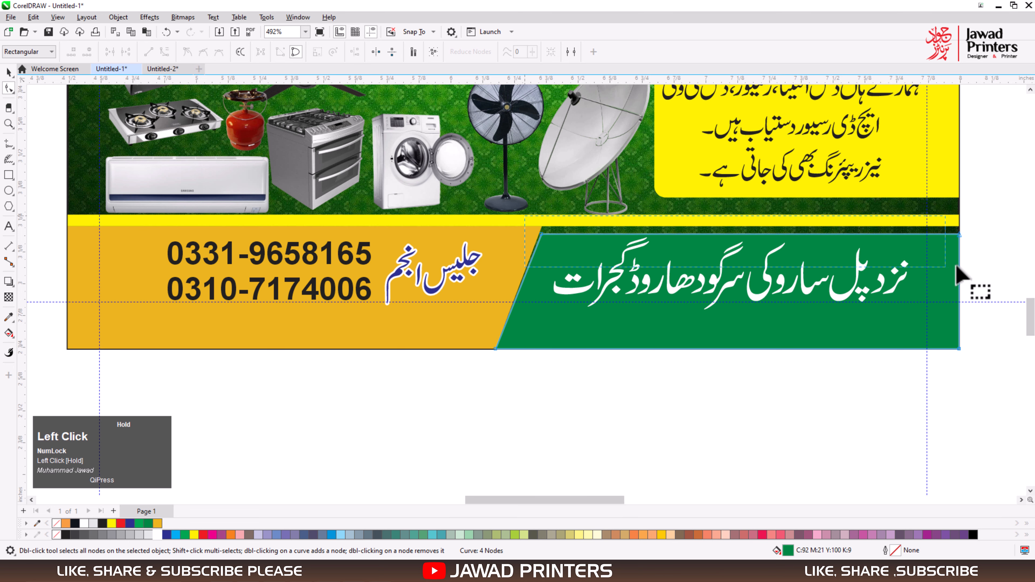
pyautogui.moveTo(959, 235); pyautogui.dragTo(959, 227)
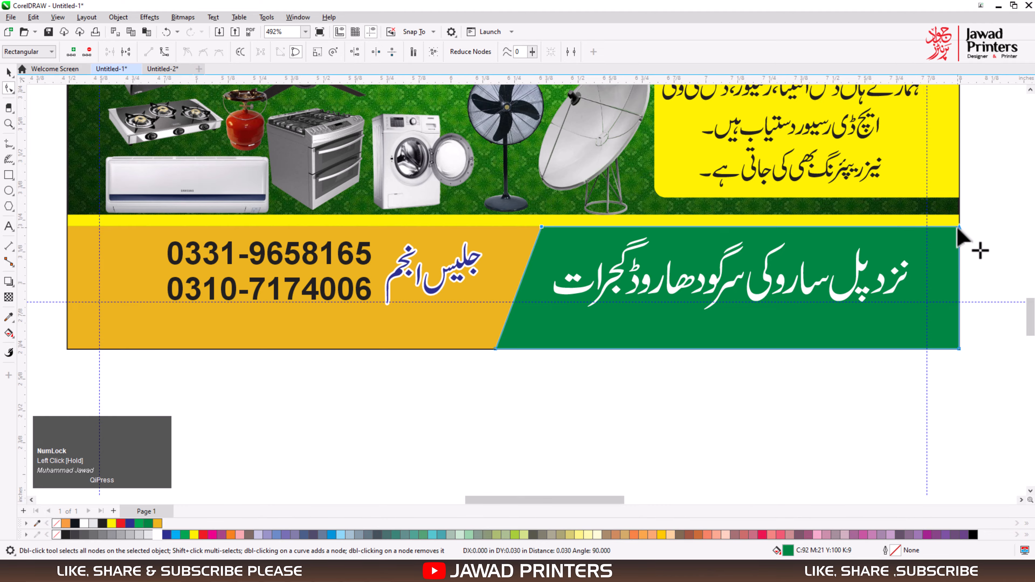
pyautogui.press('space')
pyautogui.click(788, 373)
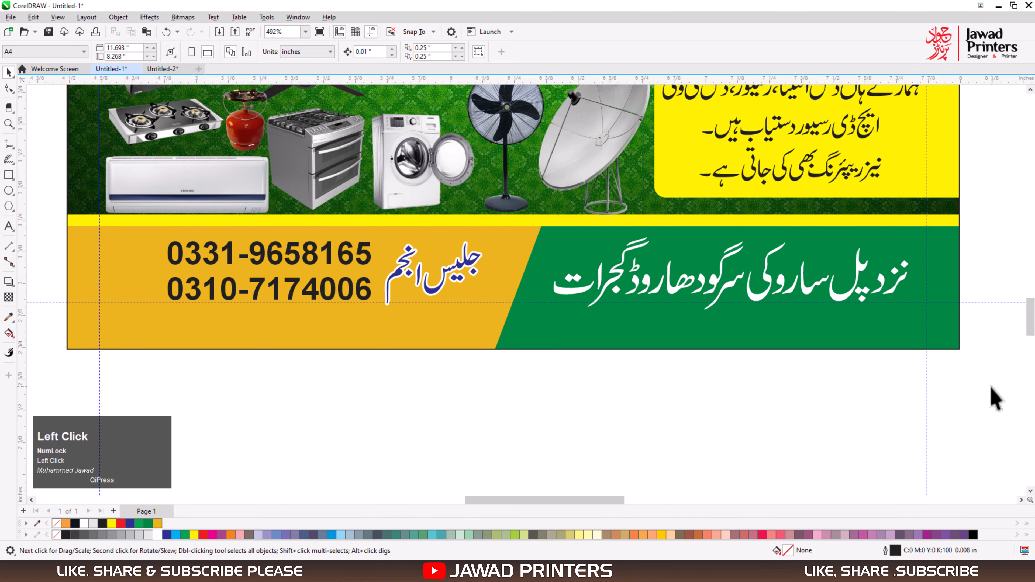
# Enlarge the white Urdu address text to about 1.43 by 0.29 in and nudge it up within the green panel.
pyautogui.click(945, 282)
pyautogui.moveTo(915, 233); pyautogui.dragTo(925, 230)
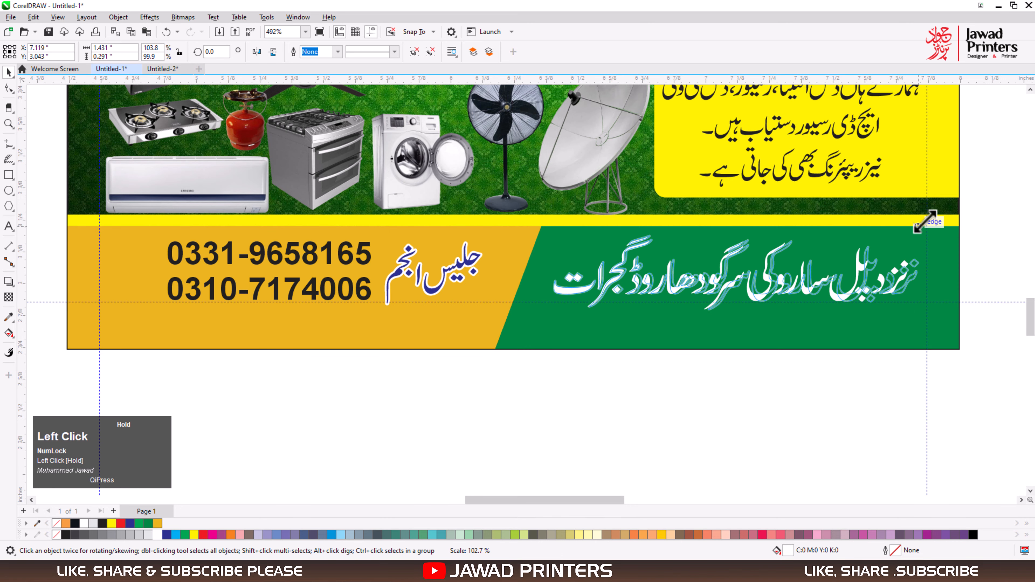
pyautogui.press('Up')
pyautogui.press('Up')
pyautogui.press('Up')
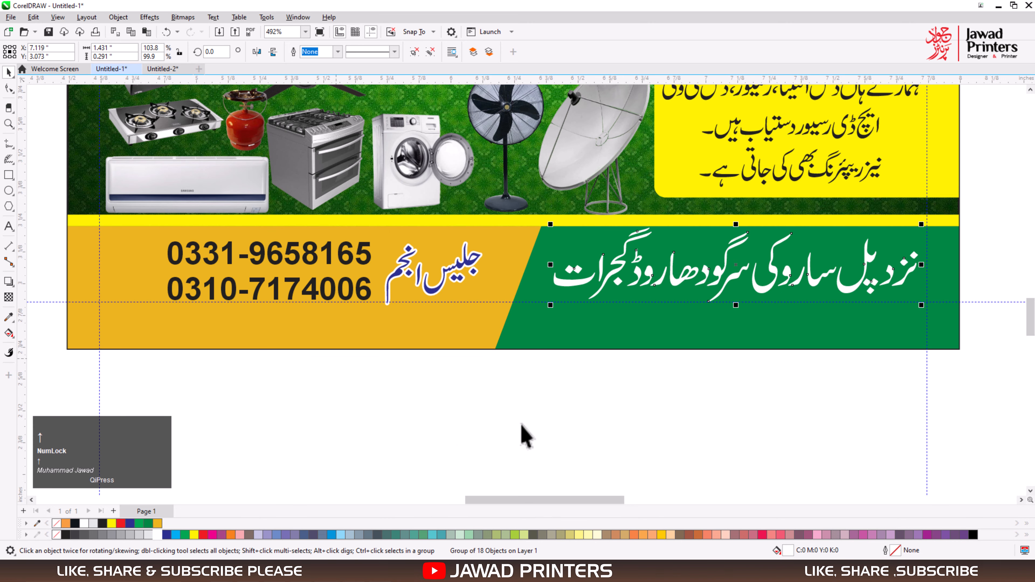
# Enlarge the phone numbers and contact name together to about 1.29 by 0.26 in and nudge them up in the orange panel.
pyautogui.moveTo(110, 211); pyautogui.dragTo(490, 308)
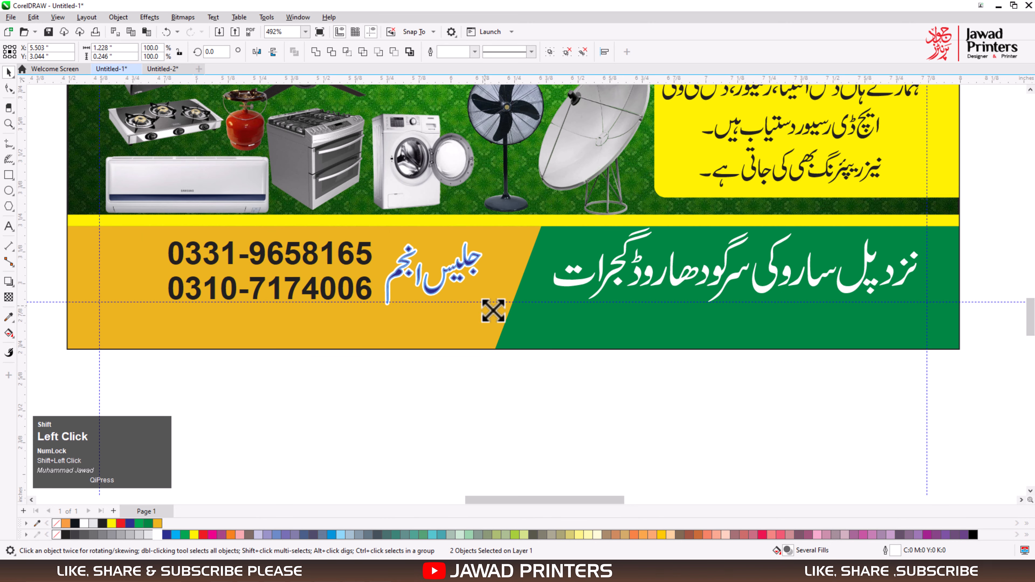
pyautogui.press('Up')
pyautogui.press('Up')
pyautogui.press('Up')
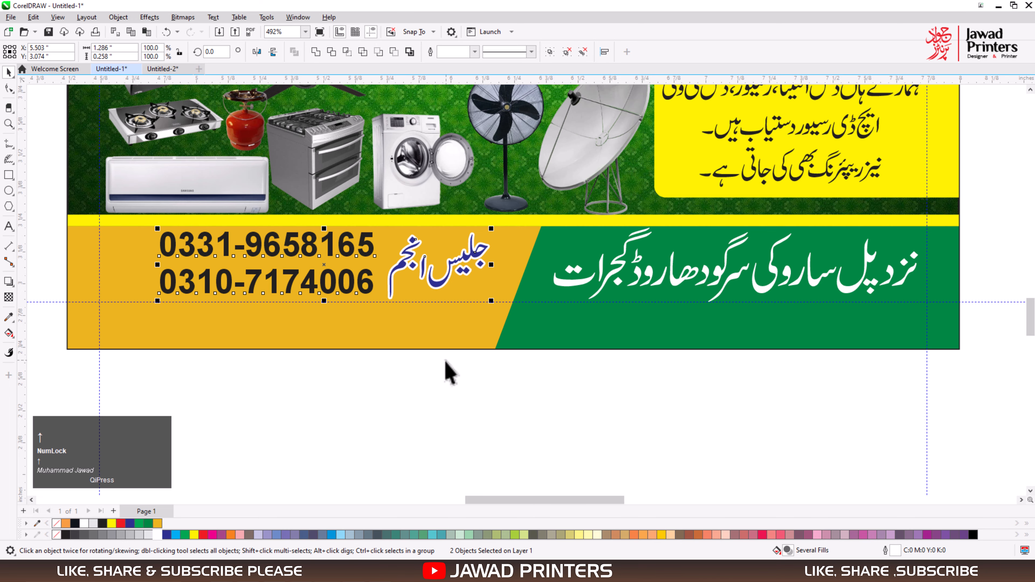
pyautogui.click(423, 397)
pyautogui.press('F4')
pyautogui.click(383, 436)
# Clear the selection and review the finished card in full-screen preview.
pyautogui.click(175, 170)
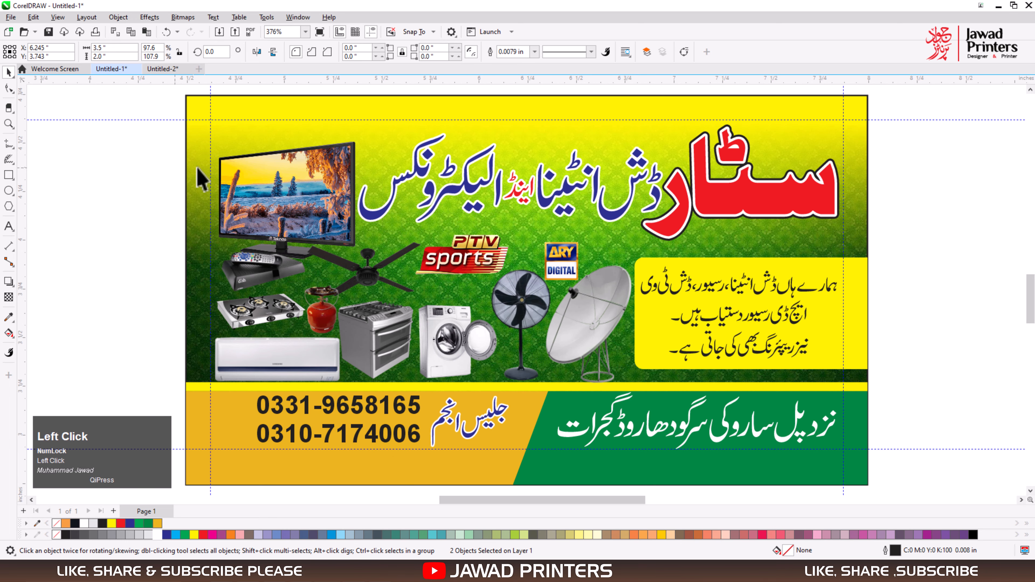
pyautogui.click(197, 168)
pyautogui.click(162, 286)
pyautogui.press('F4')
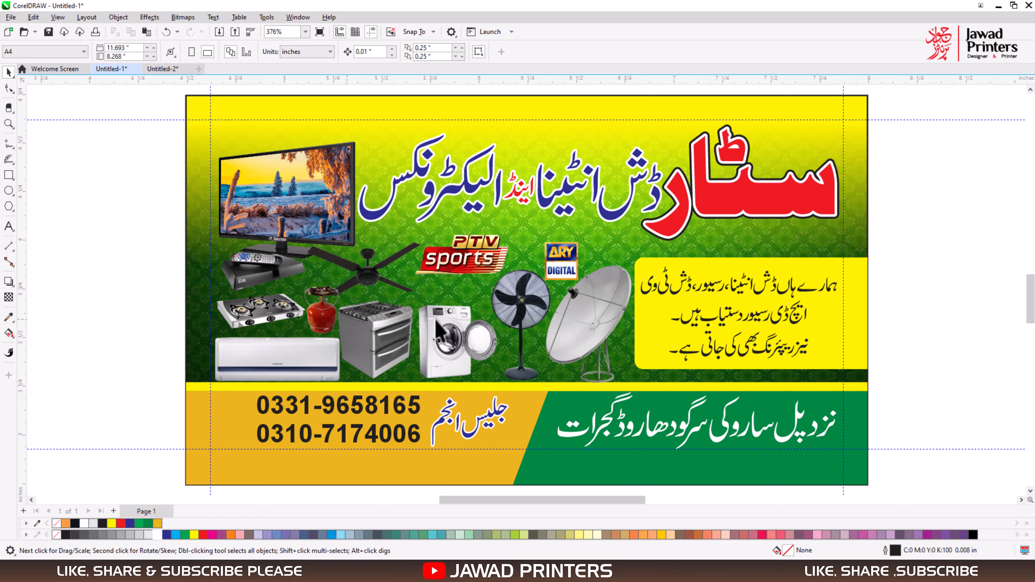
pyautogui.rightClick(115, 214)
pyautogui.click(136, 222)
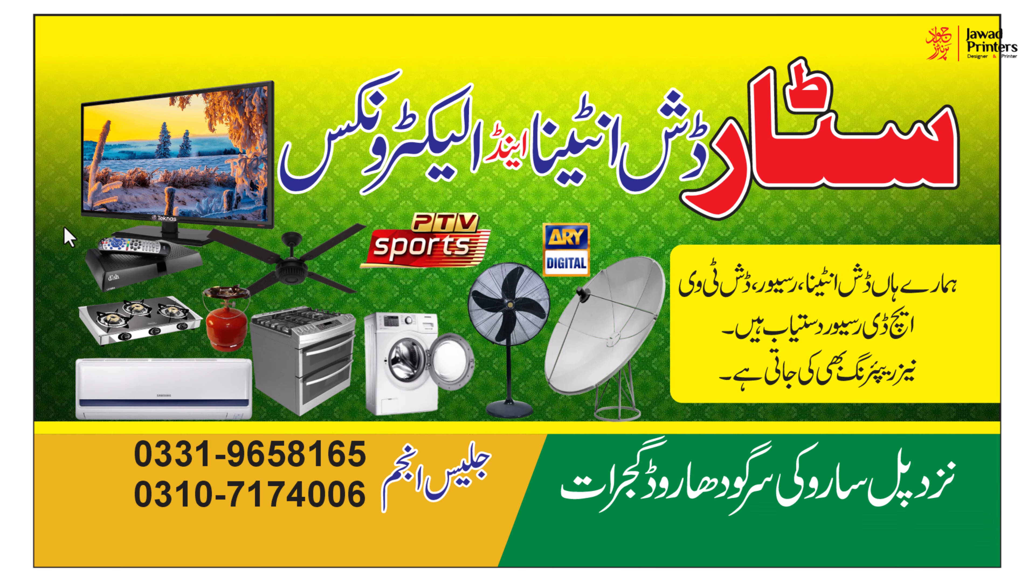